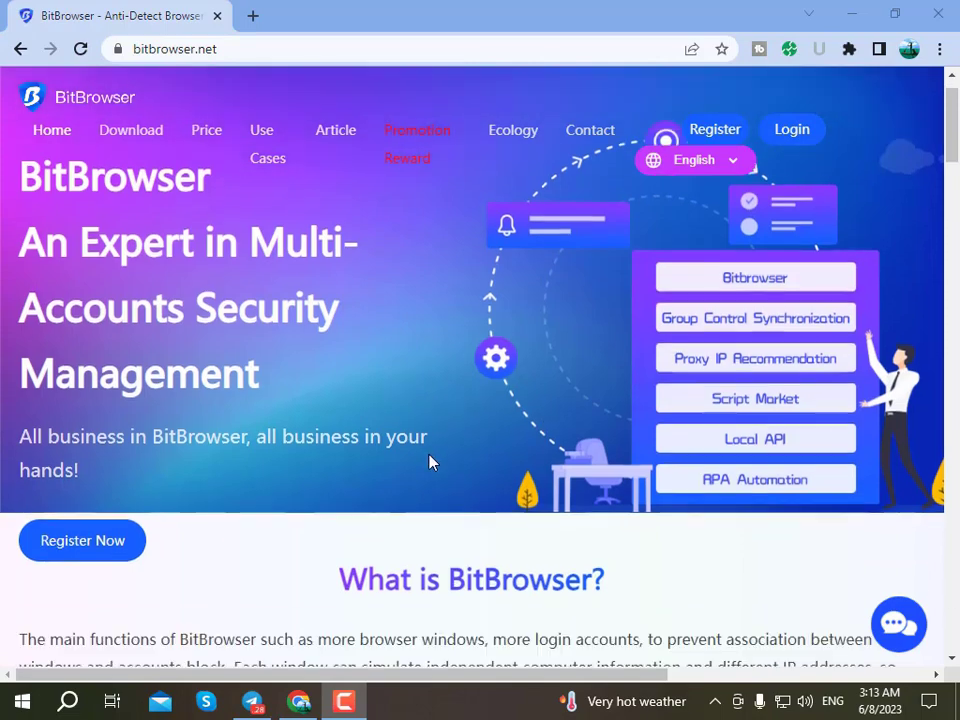
Select the BitBrowser site address in the address bar.
{"action": "scroll", "coordinate": [426, 461], "scroll_direction": "up", "scroll_amount": 4}
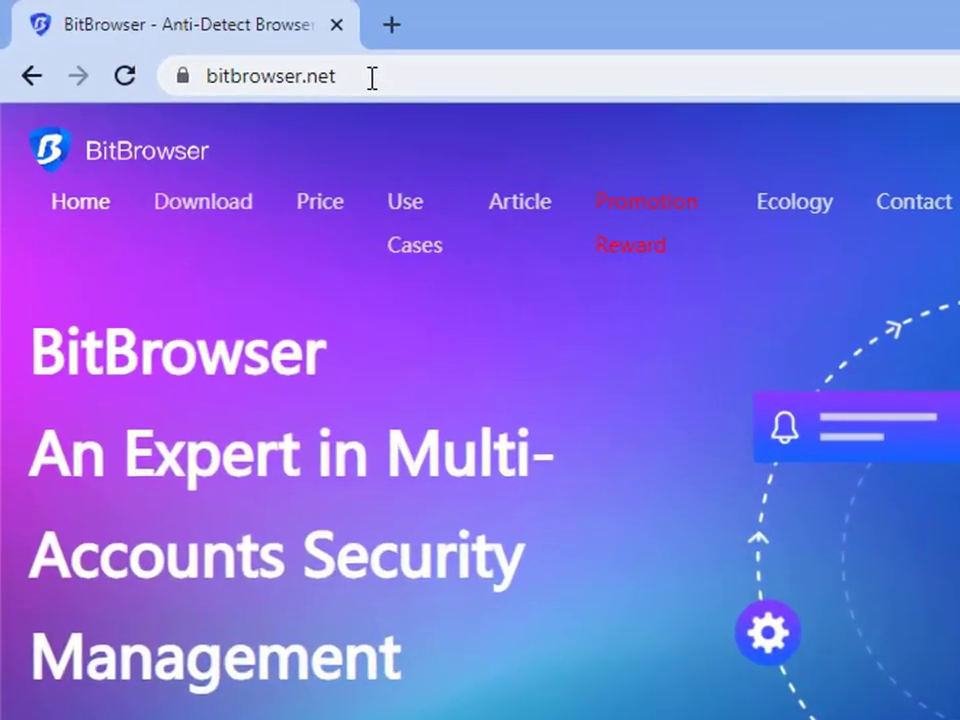
{"action": "left_click_drag", "start_coordinate": [238, 50], "coordinate": [158, 62]}
{"action": "left_click_drag", "start_coordinate": [253, 100], "coordinate": [167, 111]}
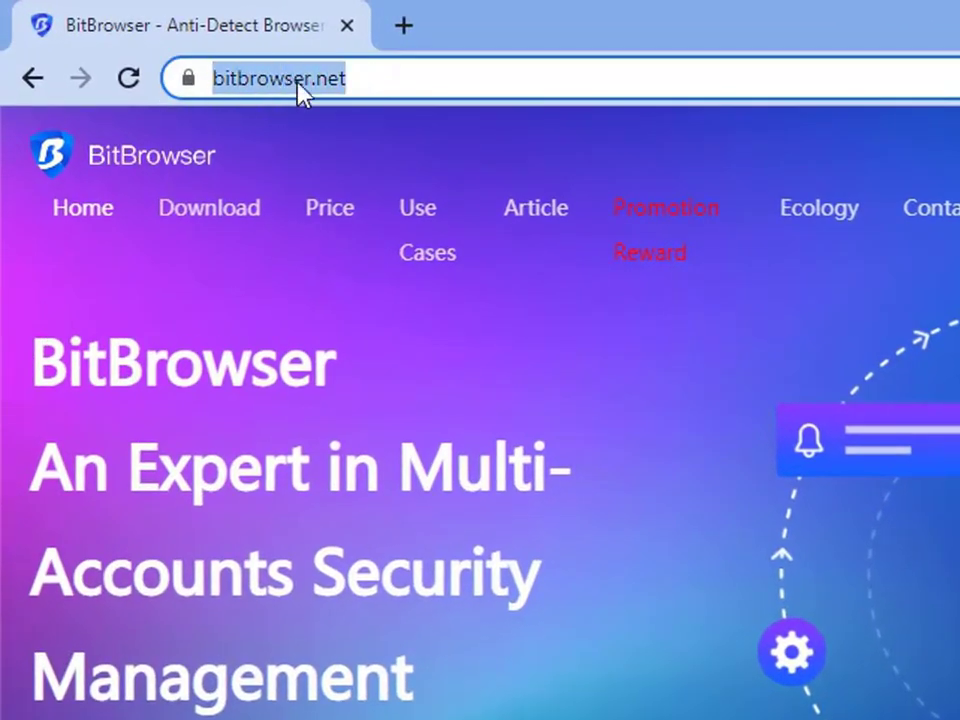
{"action": "key", "text": "End"}
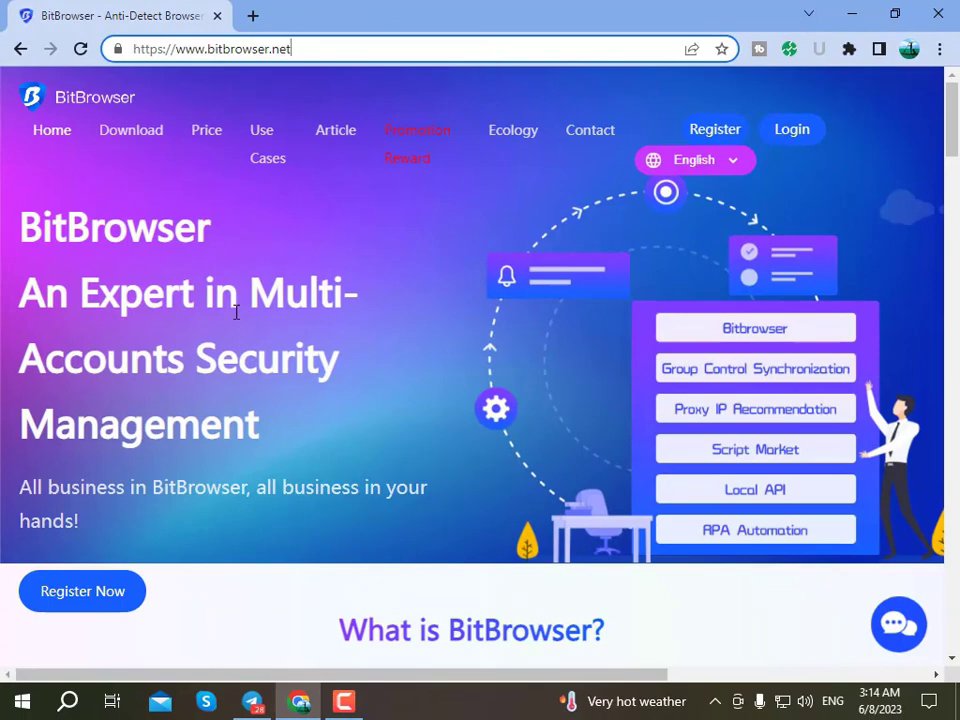
Scroll through the BitBrowser homepage, then open the Register sign-up page.
{"action": "scroll", "coordinate": [278, 294], "scroll_direction": "down", "scroll_amount": 20}
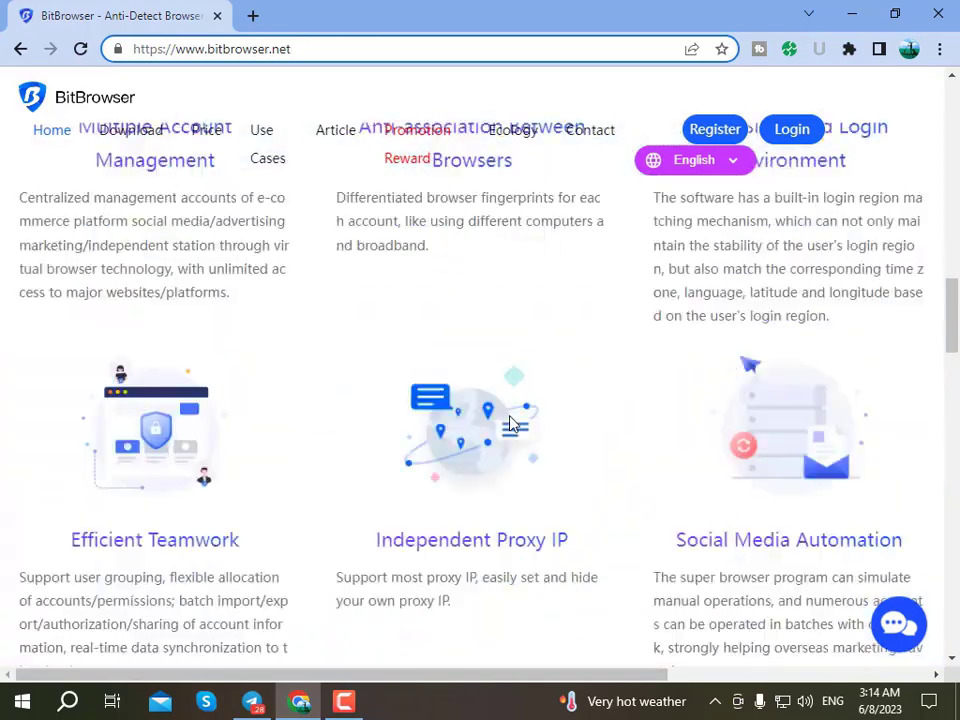
{"action": "scroll", "coordinate": [508, 417], "scroll_direction": "down", "scroll_amount": 10}
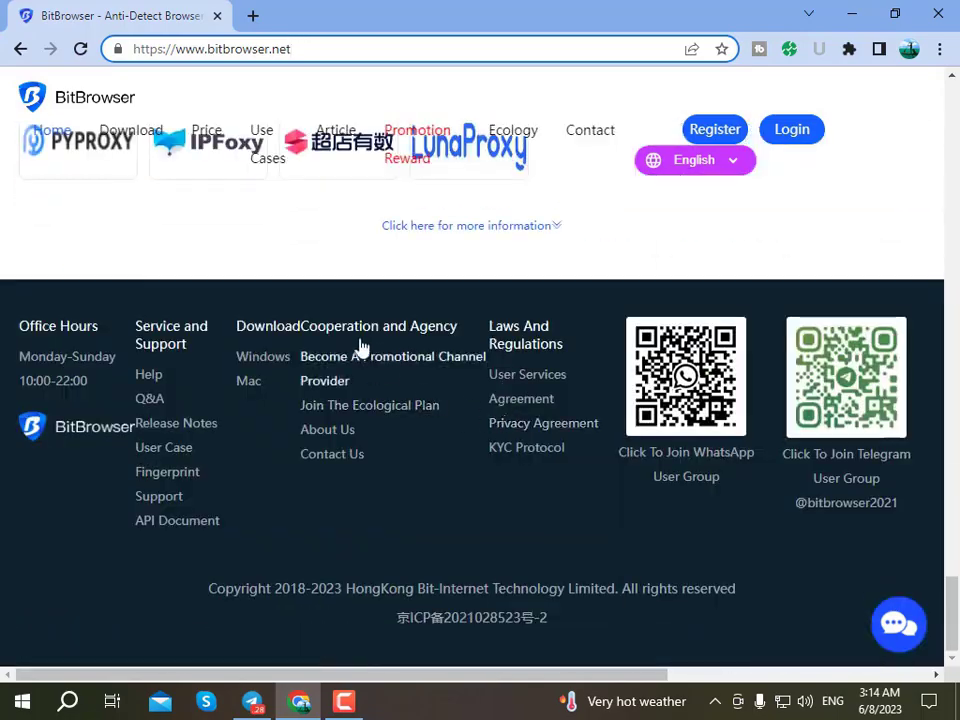
{"action": "scroll", "coordinate": [360, 347], "scroll_direction": "up", "scroll_amount": 10}
{"action": "scroll", "coordinate": [257, 294], "scroll_direction": "up", "scroll_amount": 20}
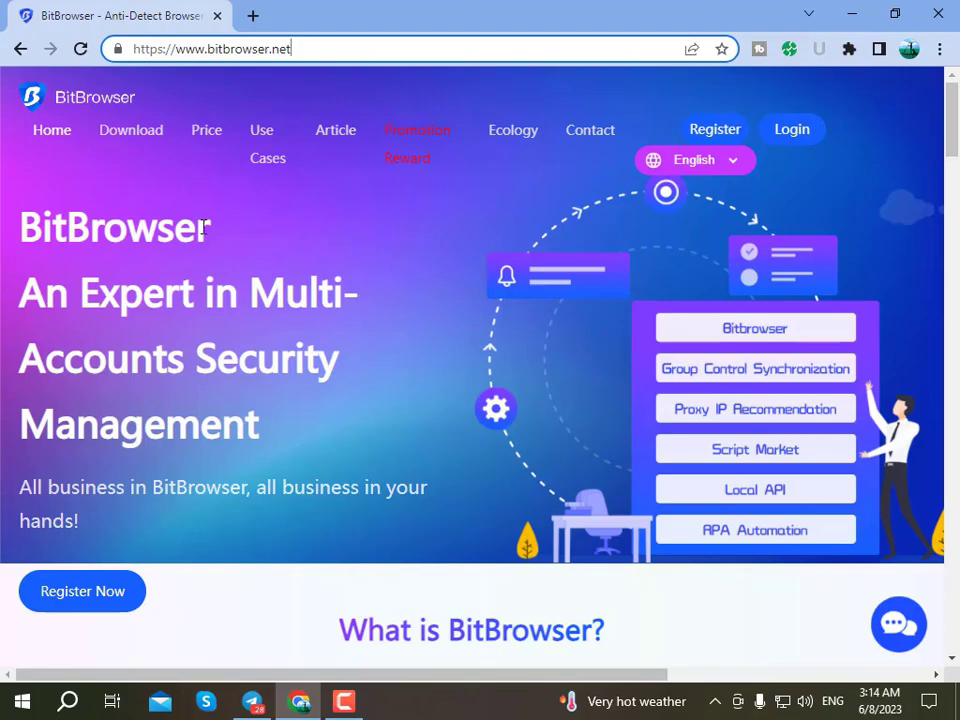
{"action": "scroll", "coordinate": [200, 250], "scroll_direction": "down", "scroll_amount": 3}
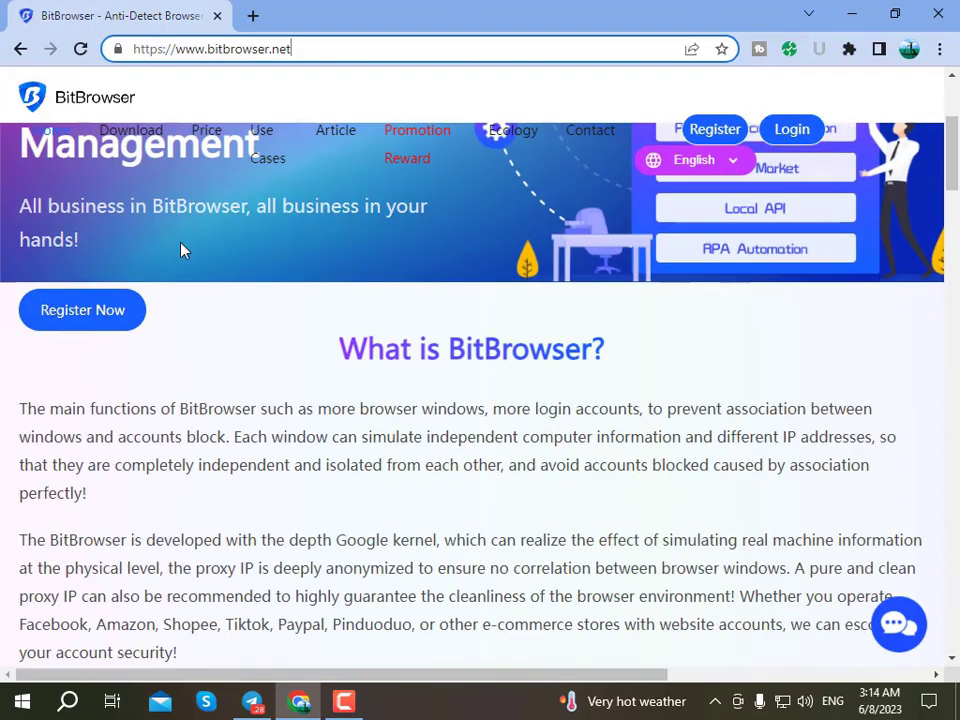
{"action": "scroll", "coordinate": [300, 370], "scroll_direction": "down", "scroll_amount": 4}
{"action": "scroll", "coordinate": [295, 383], "scroll_direction": "up", "scroll_amount": 7}
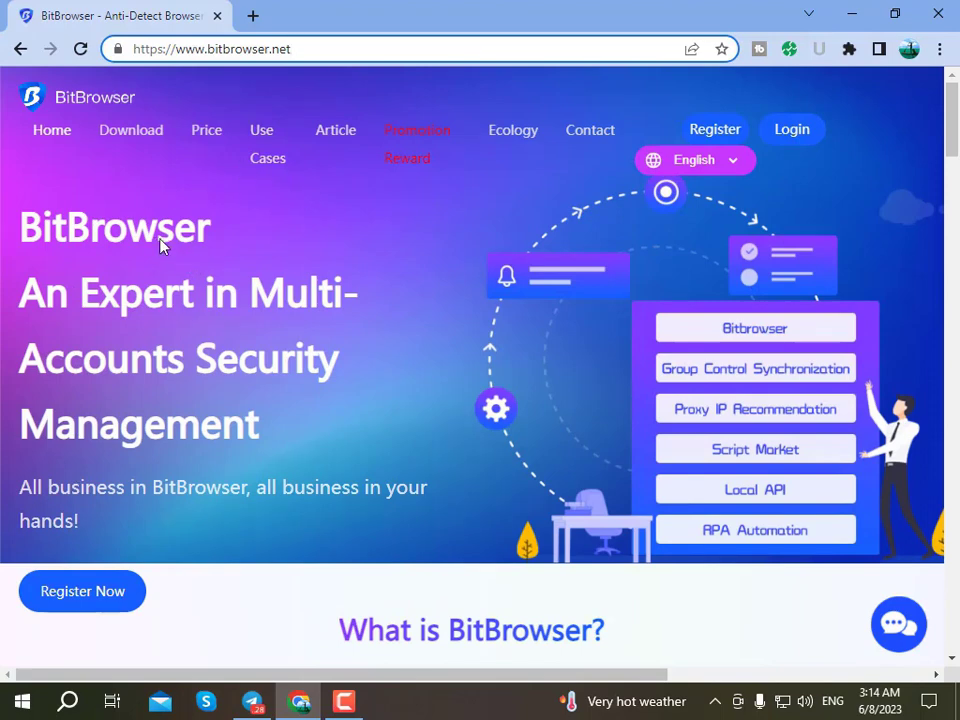
{"action": "scroll", "coordinate": [675, 583], "scroll_direction": "down", "scroll_amount": 1}
{"action": "scroll", "coordinate": [471, 454], "scroll_direction": "up", "scroll_amount": 1}
{"action": "left_click", "coordinate": [718, 135]}
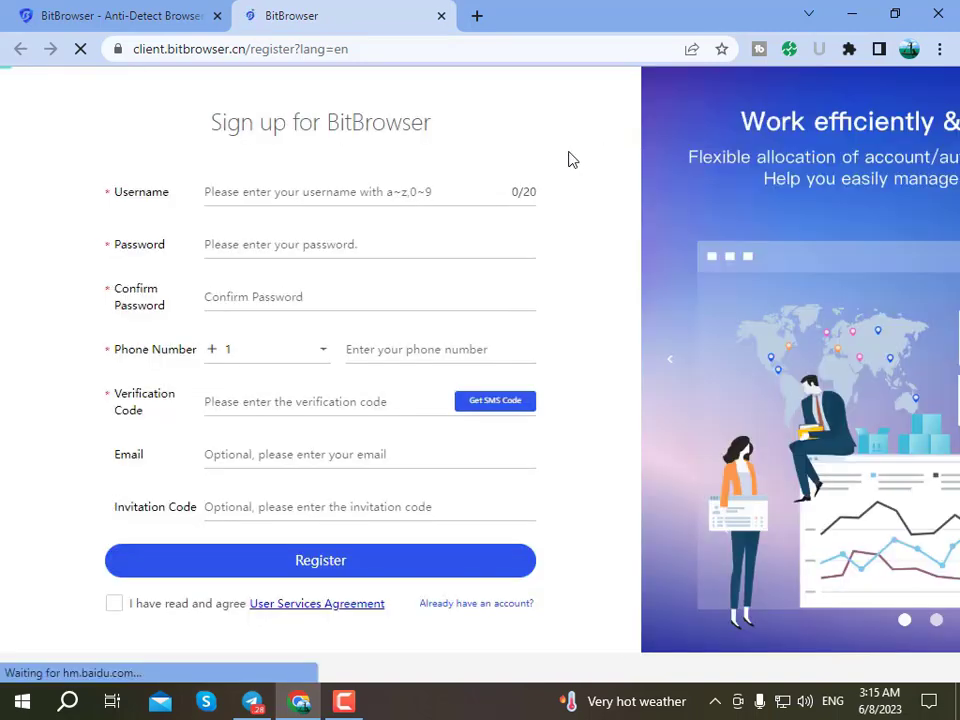
Enter an account username and a password in the sign-up form's fields.
{"action": "left_click", "coordinate": [302, 193]}
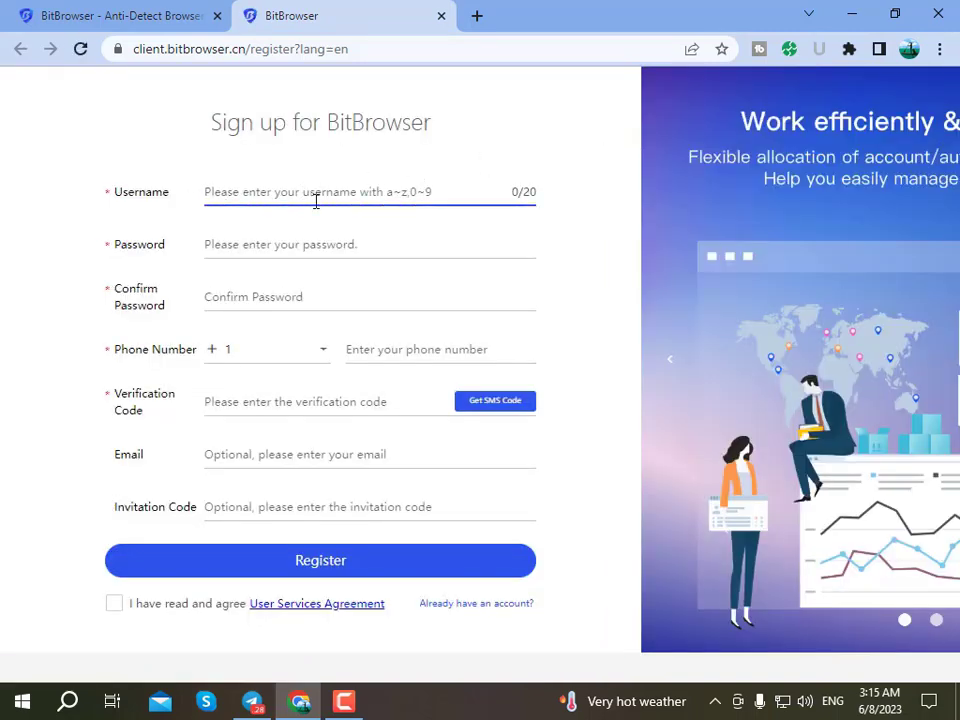
{"action": "type", "text": "borson"}
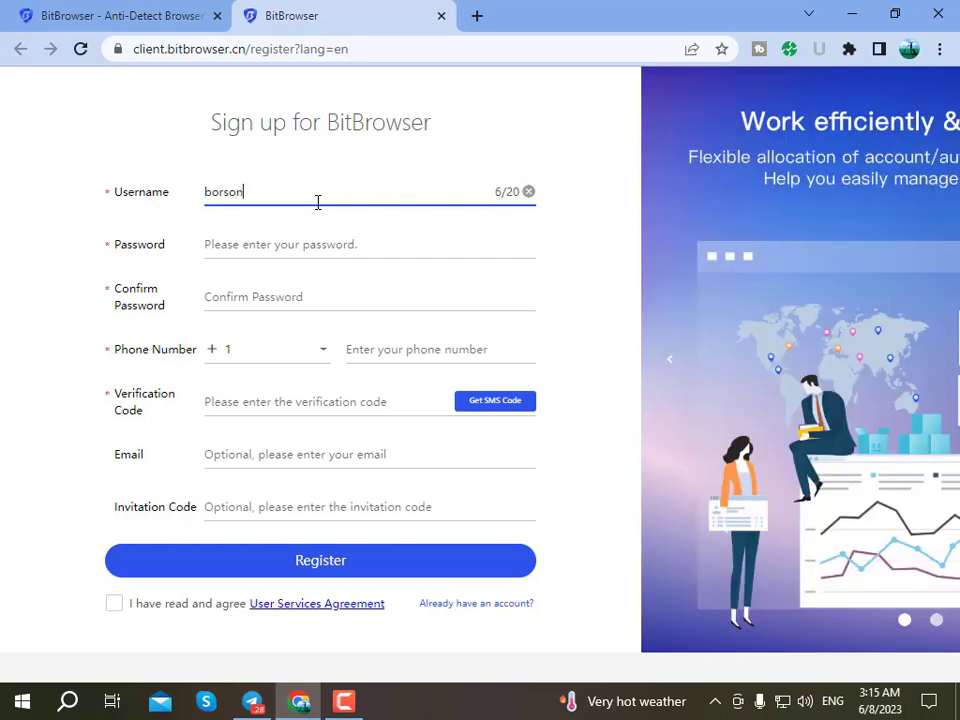
{"action": "left_click", "coordinate": [311, 189]}
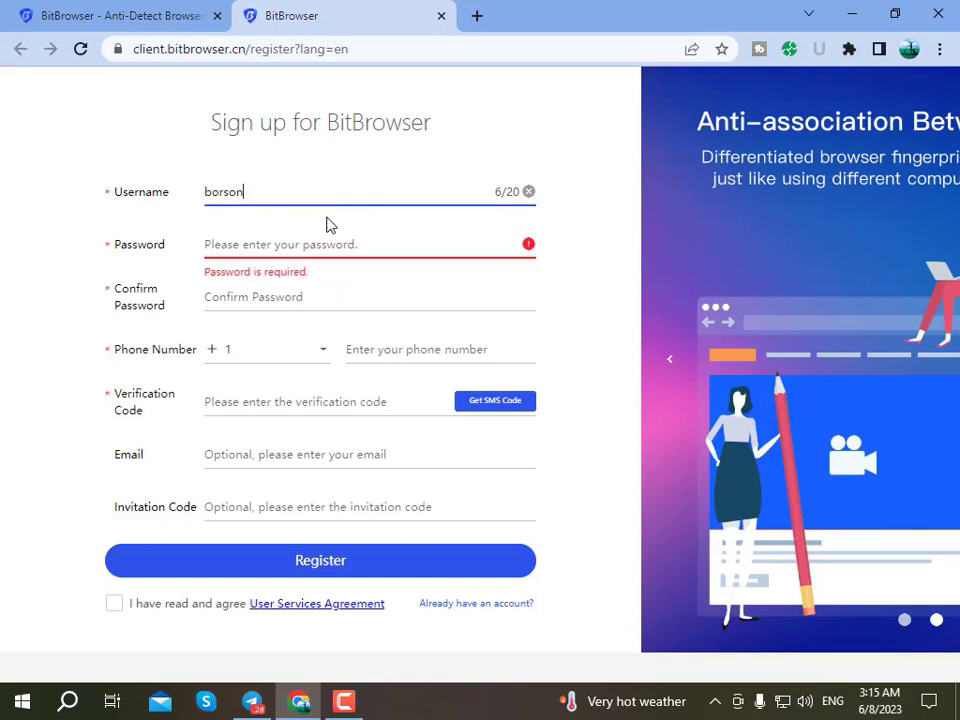
{"action": "left_click", "coordinate": [347, 253]}
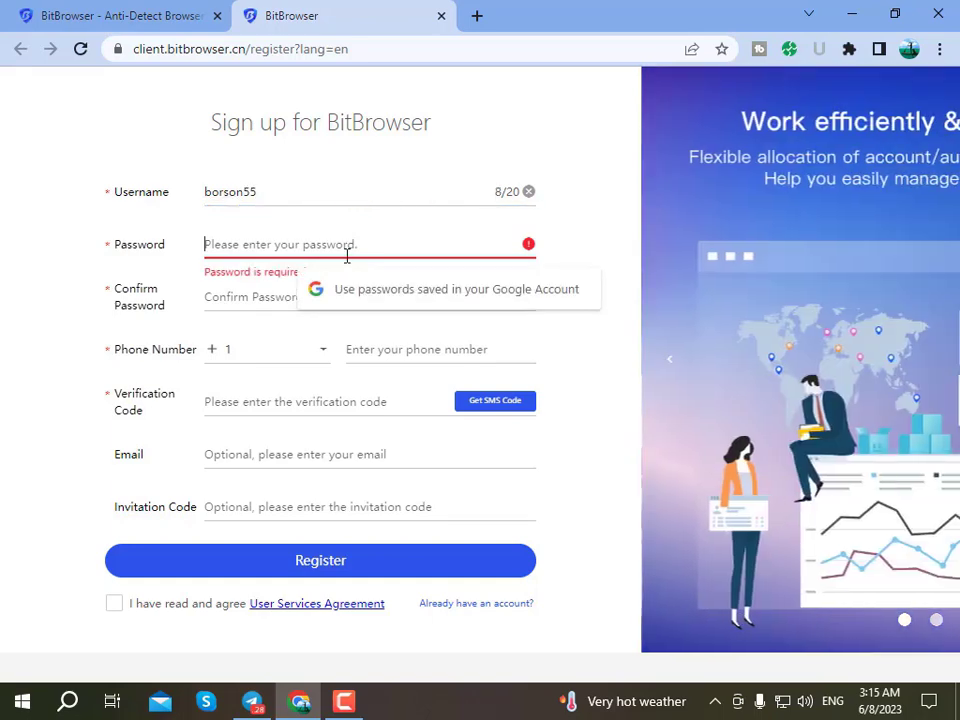
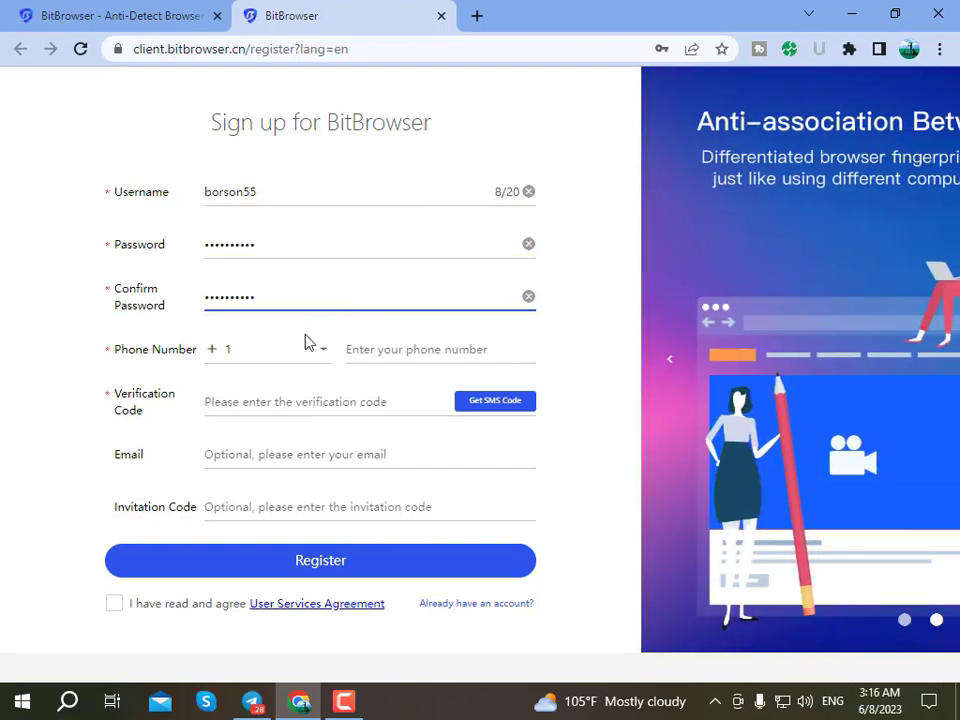
Set the phone country code to Bangladesh (+880).
{"action": "left_click", "coordinate": [296, 358]}
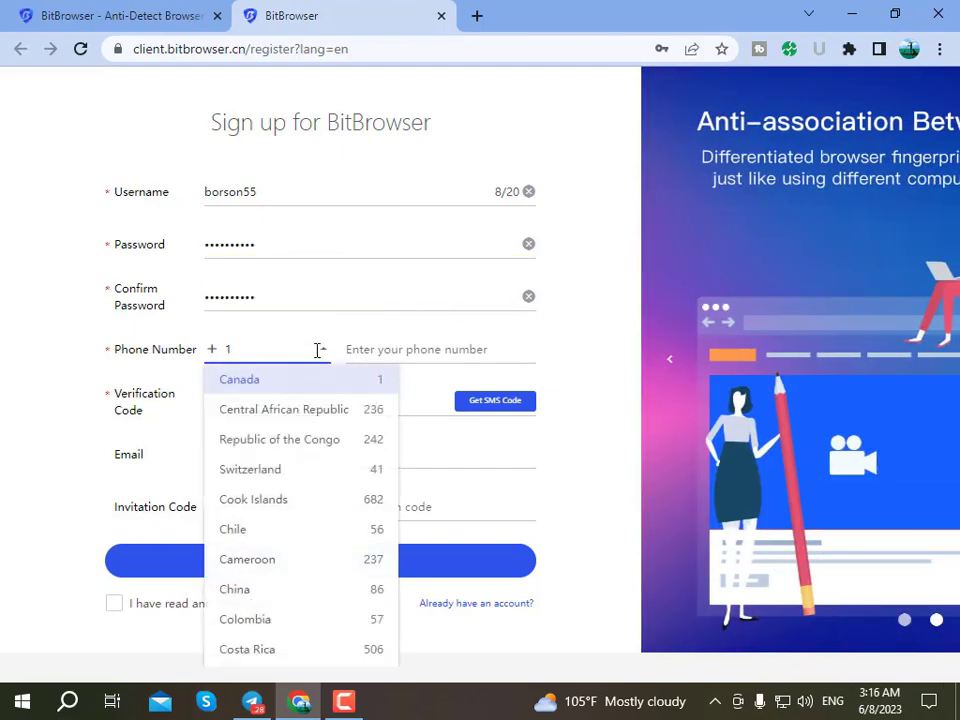
{"action": "scroll", "coordinate": [287, 559], "scroll_direction": "down", "scroll_amount": 3}
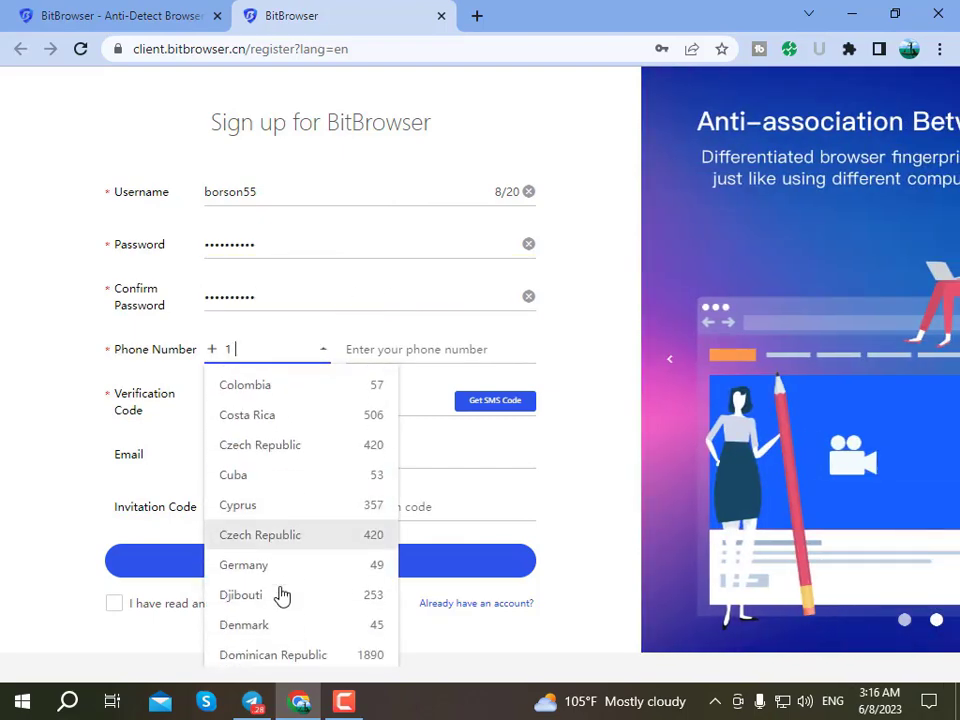
{"action": "scroll", "coordinate": [282, 596], "scroll_direction": "down", "scroll_amount": 5}
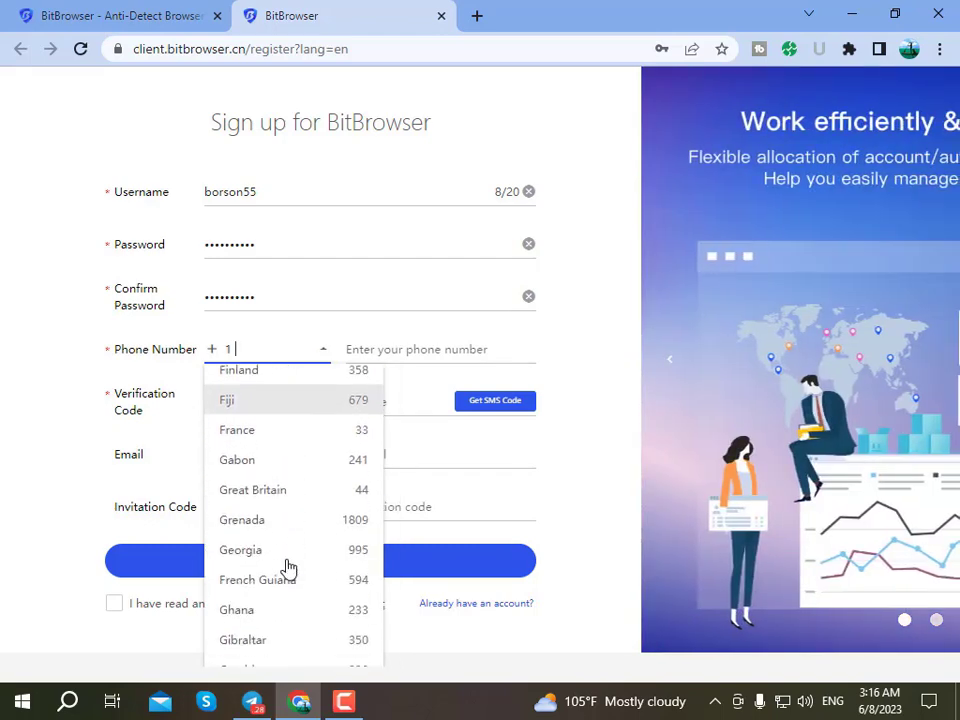
{"action": "scroll", "coordinate": [287, 567], "scroll_direction": "down", "scroll_amount": 6}
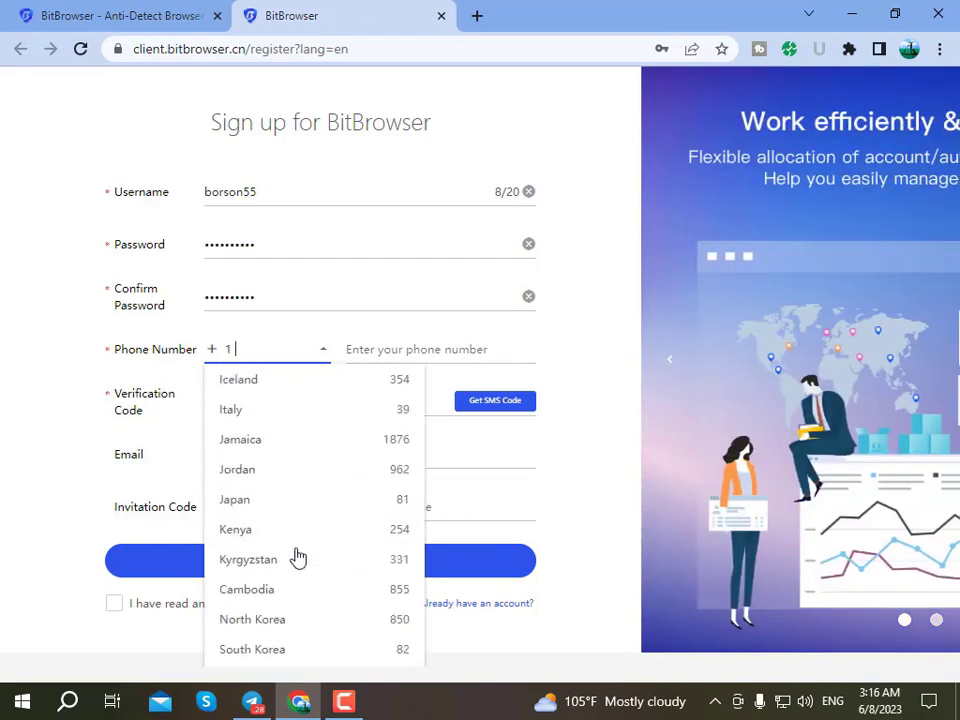
{"action": "scroll", "coordinate": [298, 557], "scroll_direction": "down", "scroll_amount": 5}
{"action": "scroll", "coordinate": [326, 516], "scroll_direction": "up", "scroll_amount": 15}
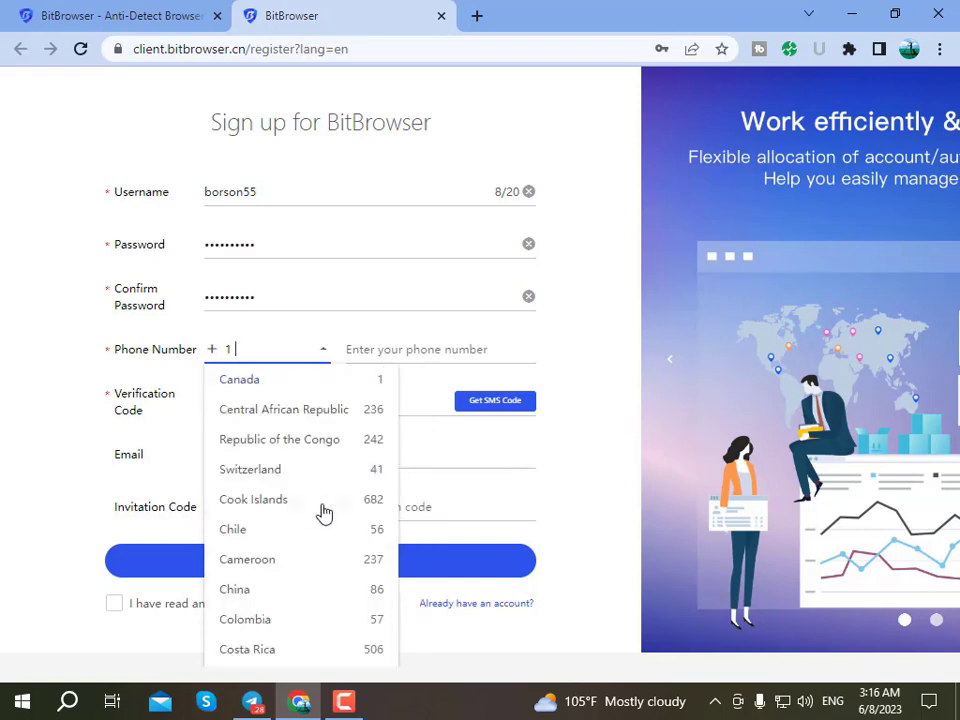
{"action": "scroll", "coordinate": [320, 508], "scroll_direction": "up", "scroll_amount": 3}
{"action": "scroll", "coordinate": [278, 475], "scroll_direction": "up", "scroll_amount": 2}
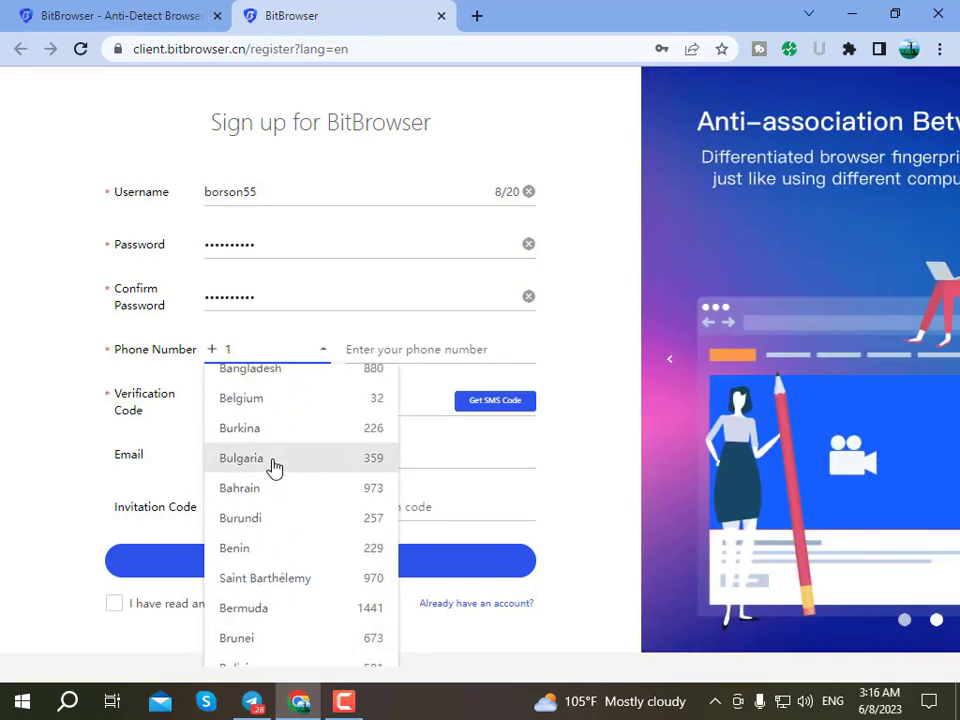
{"action": "left_click", "coordinate": [275, 376]}
{"action": "left_click", "coordinate": [378, 350]}
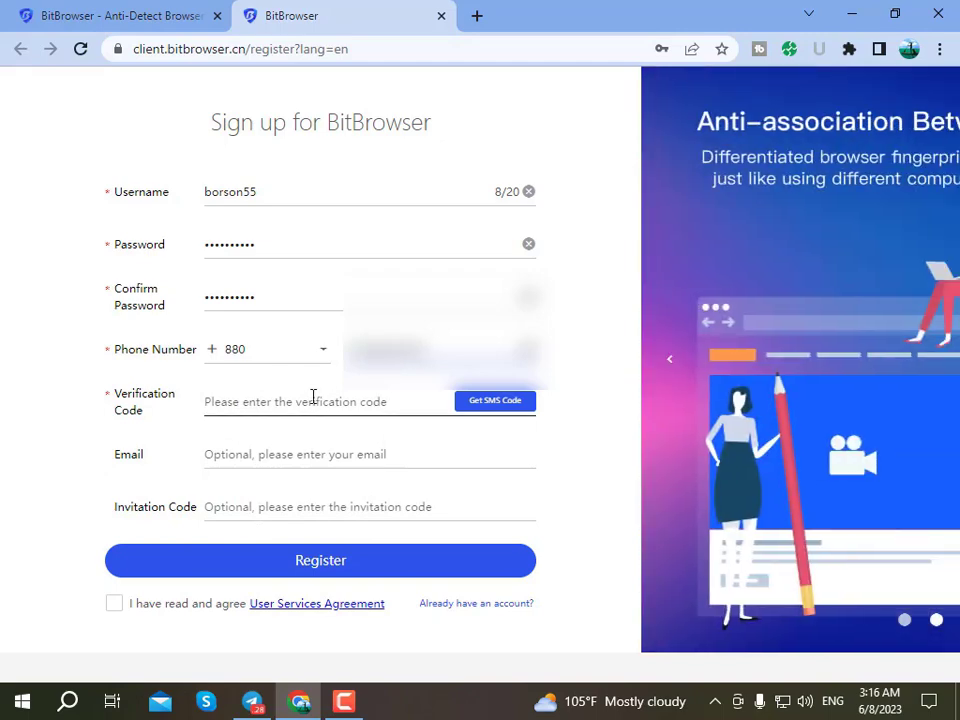
Enter the SMS verification code, accept the User Services Agreement and submit registration.
{"action": "left_click", "coordinate": [232, 410]}
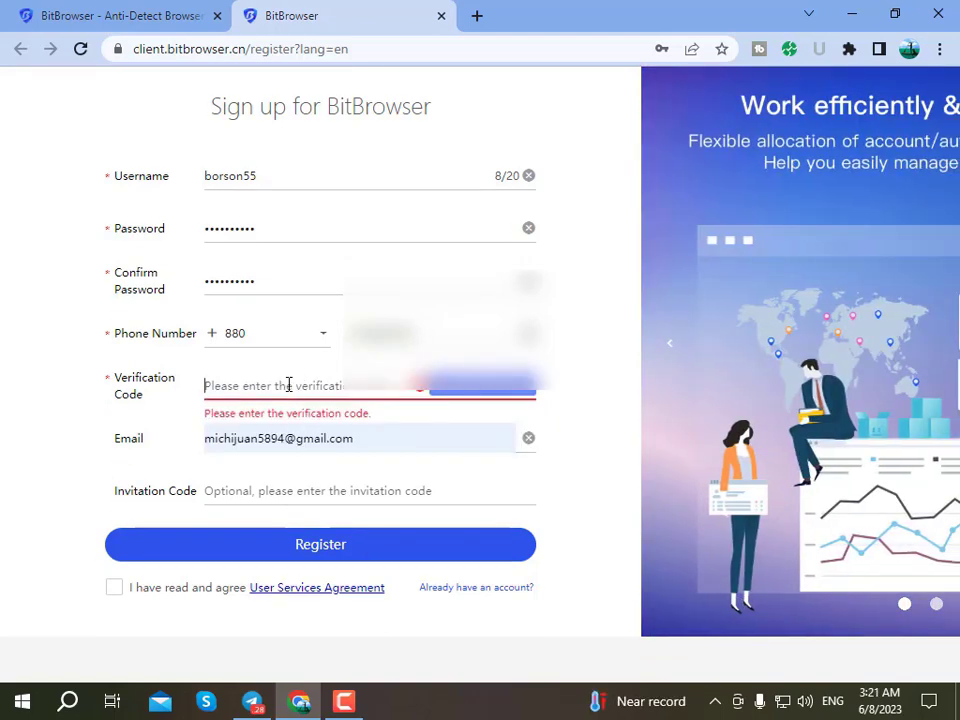
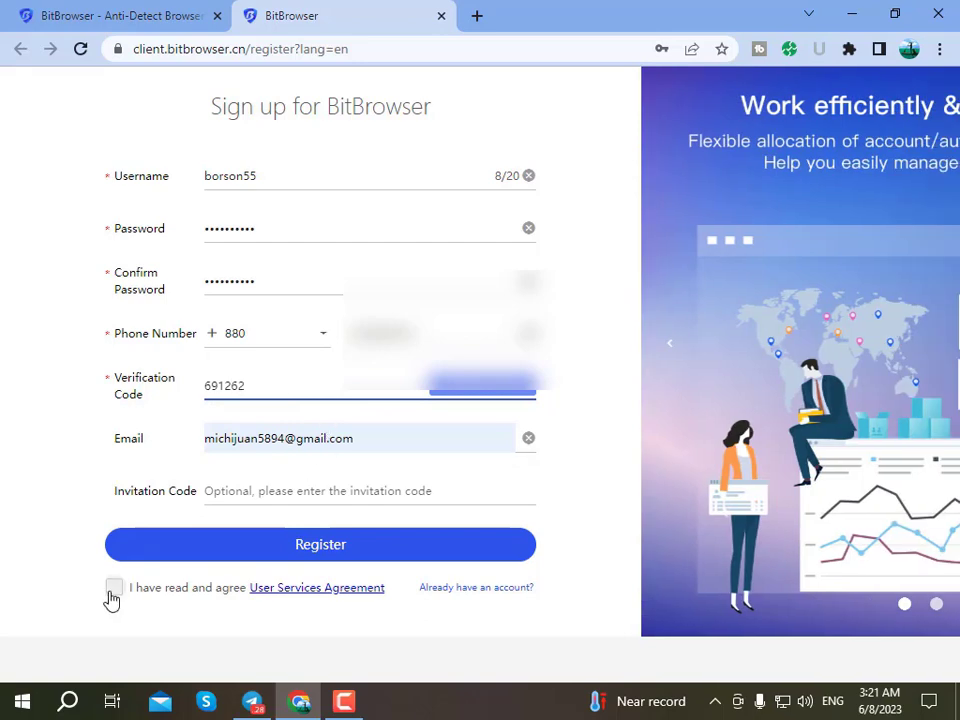
{"action": "left_click", "coordinate": [113, 588]}
{"action": "left_click", "coordinate": [213, 545]}
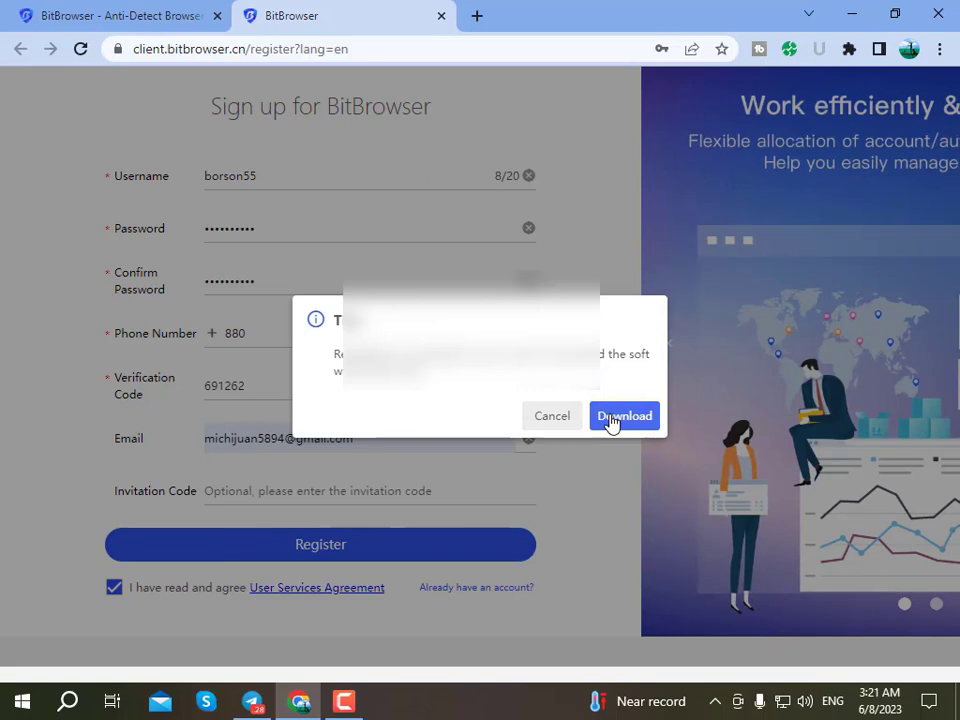
Download the Windows (64 bit) client from the Product Download page and dismiss the download bar.
{"action": "left_click", "coordinate": [612, 420]}
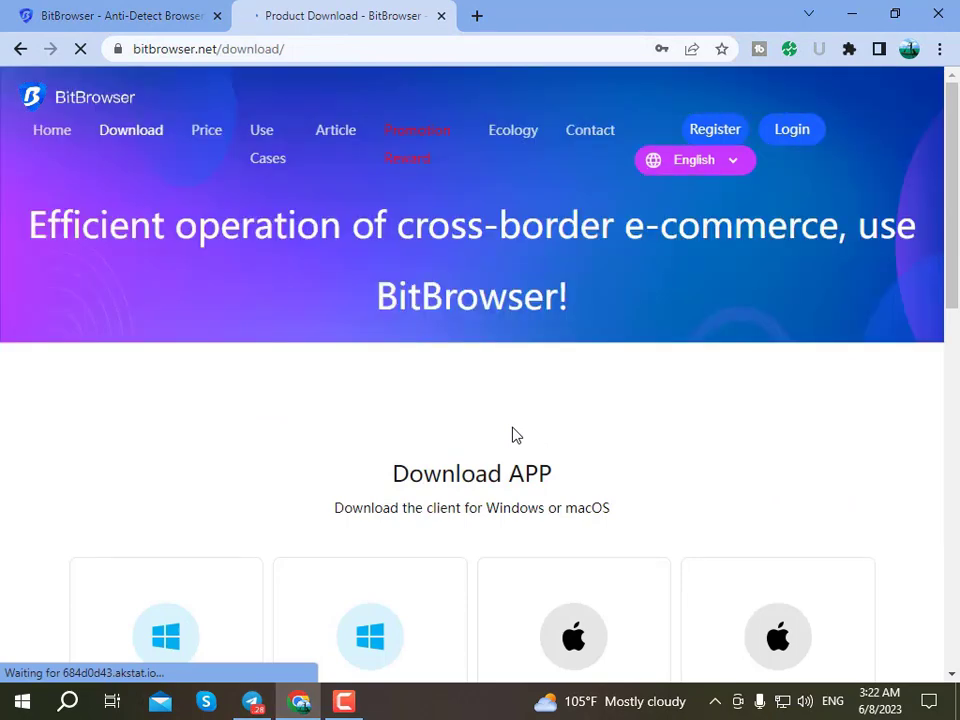
{"action": "scroll", "coordinate": [400, 420], "scroll_direction": "down", "scroll_amount": 3}
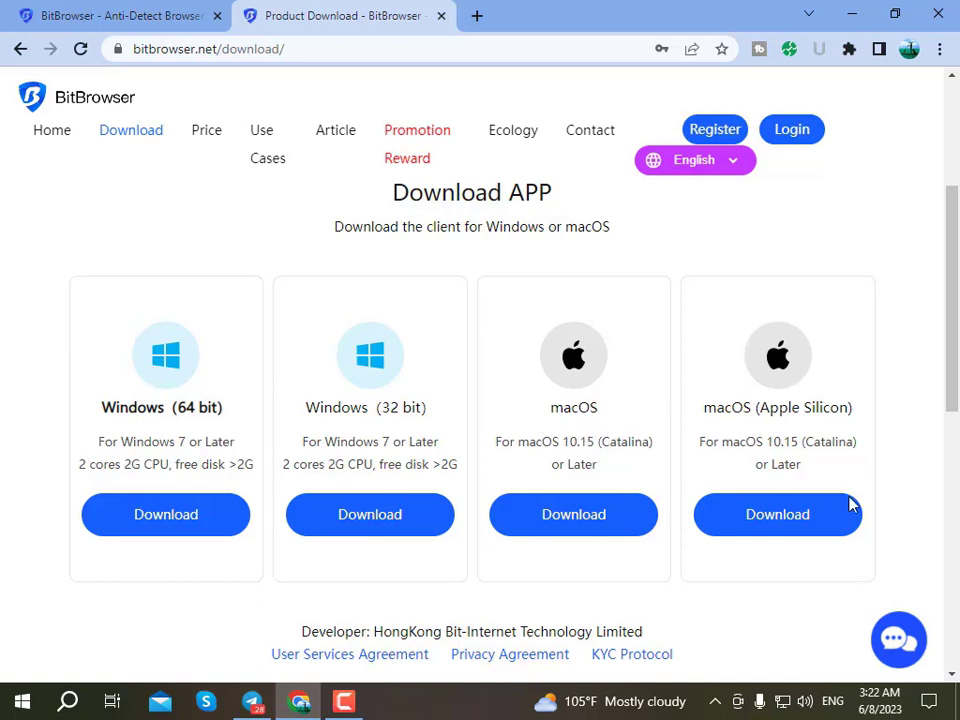
{"action": "left_click", "coordinate": [192, 520]}
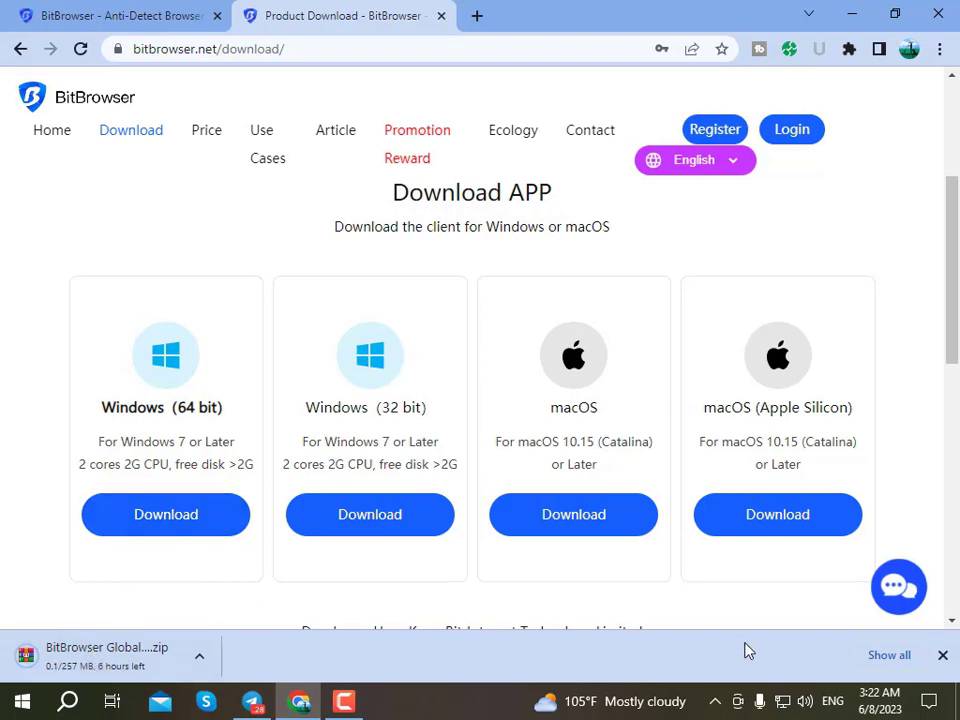
{"action": "left_click", "coordinate": [942, 655]}
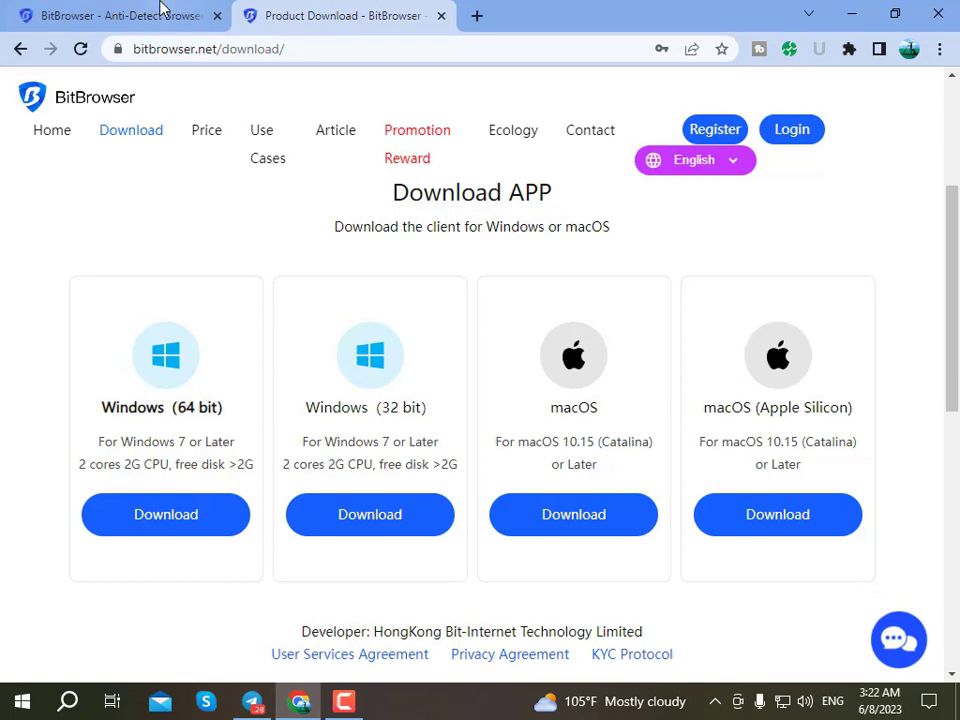
Log in to the BitBrowser web client and close the promotion and QR-code guide popups.
{"action": "left_click", "coordinate": [805, 133]}
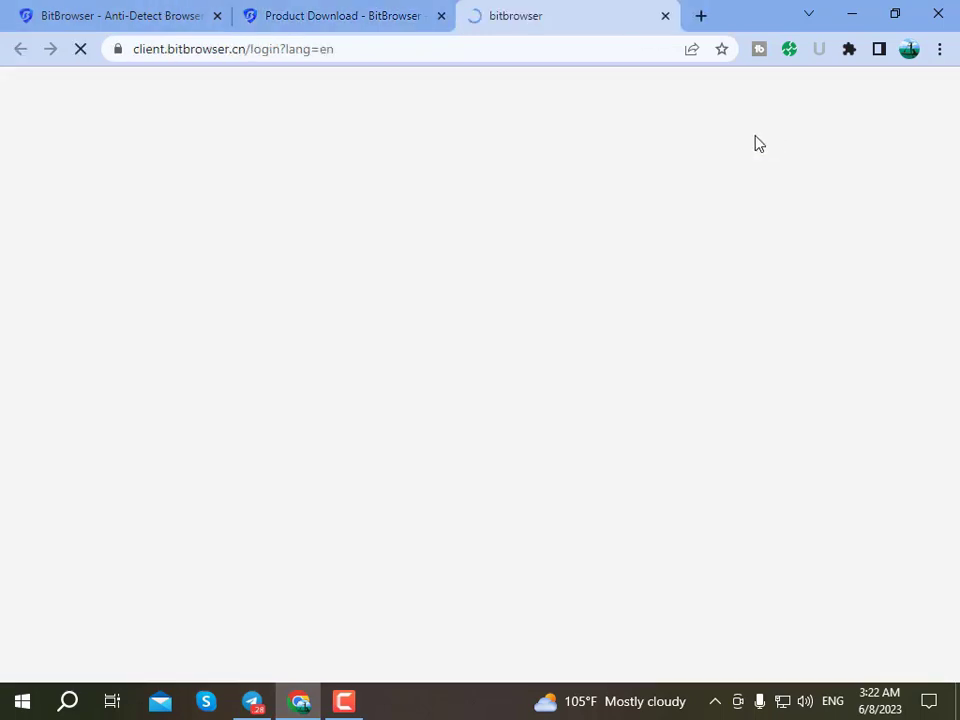
{"action": "left_click", "coordinate": [441, 17]}
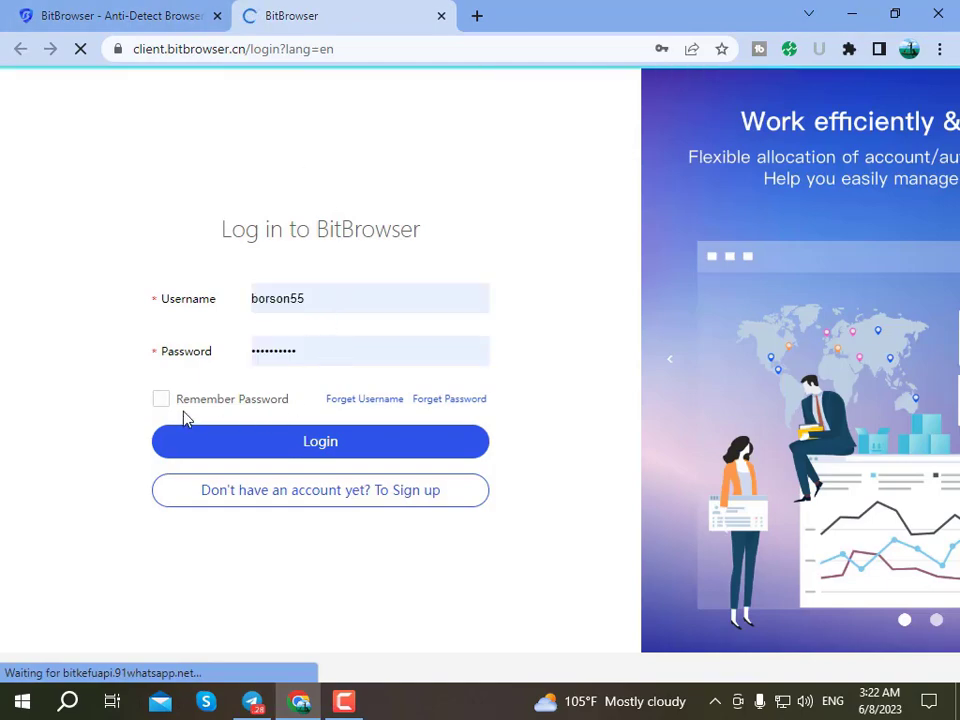
{"action": "left_click", "coordinate": [292, 442]}
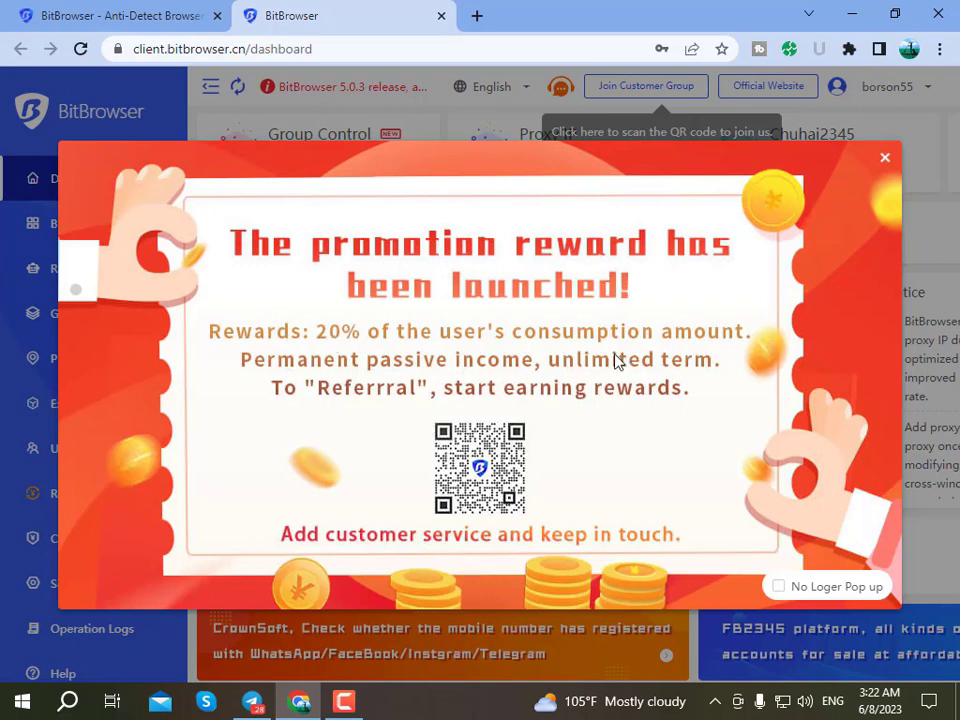
{"action": "left_click", "coordinate": [885, 158]}
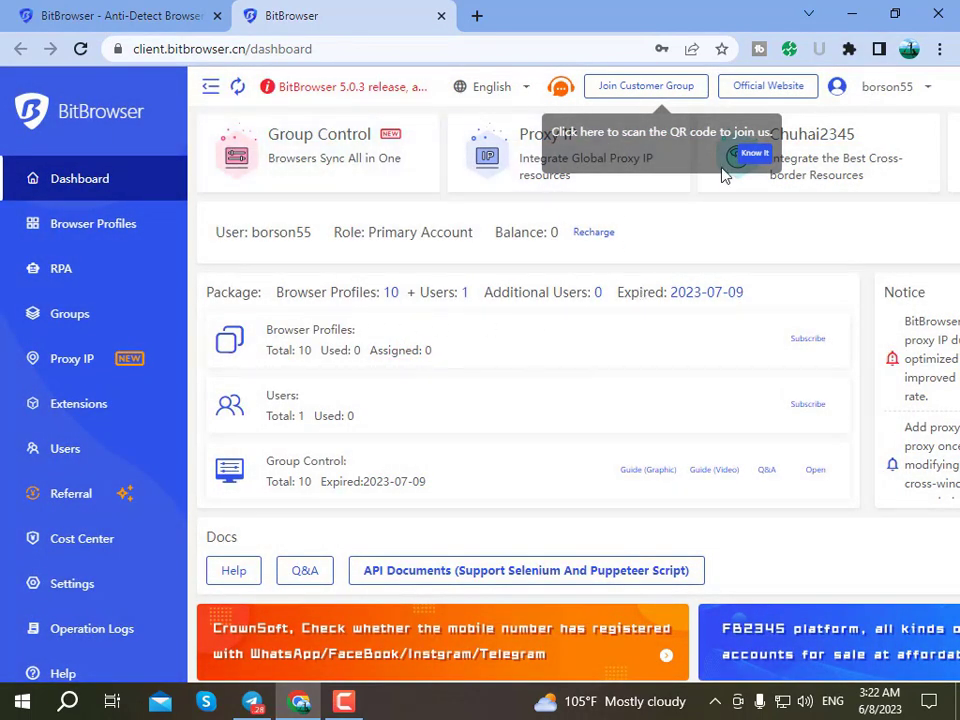
{"action": "left_click", "coordinate": [757, 156]}
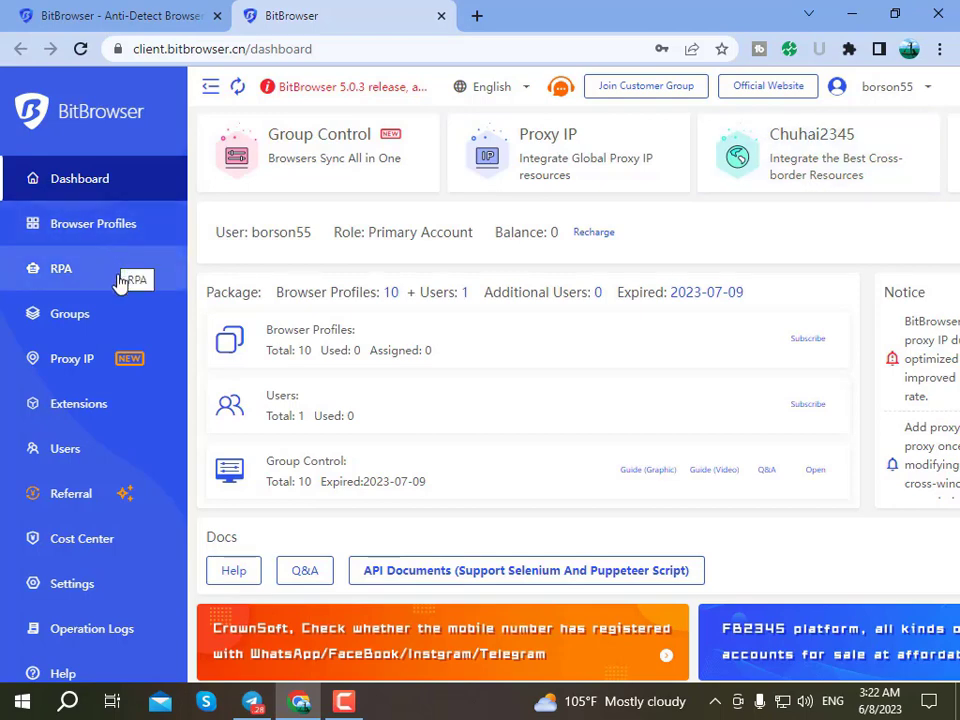
Browse the recommended global proxy platforms on the Proxy IP page, then go to Extensions.
{"action": "left_click", "coordinate": [72, 370]}
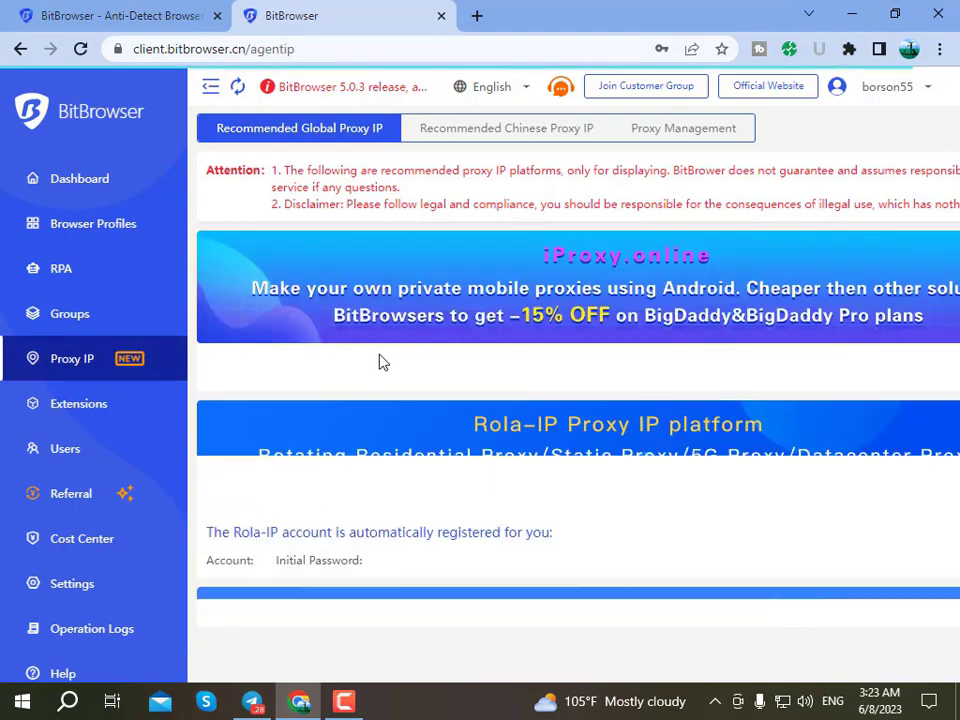
{"action": "scroll", "coordinate": [519, 305], "scroll_direction": "down", "scroll_amount": 5}
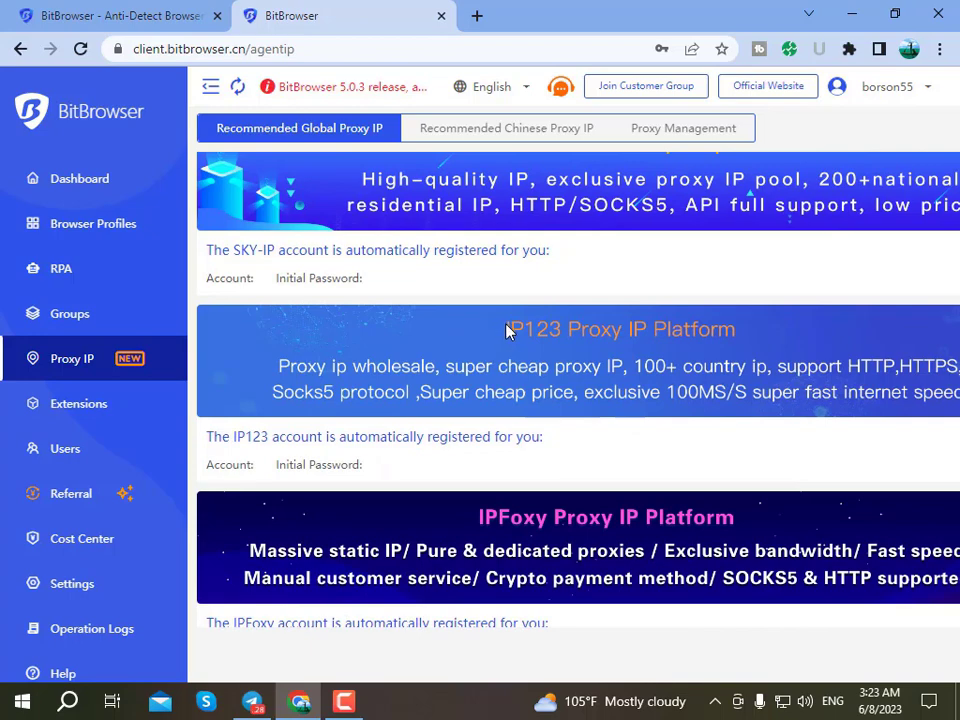
{"action": "scroll", "coordinate": [515, 331], "scroll_direction": "down", "scroll_amount": 2}
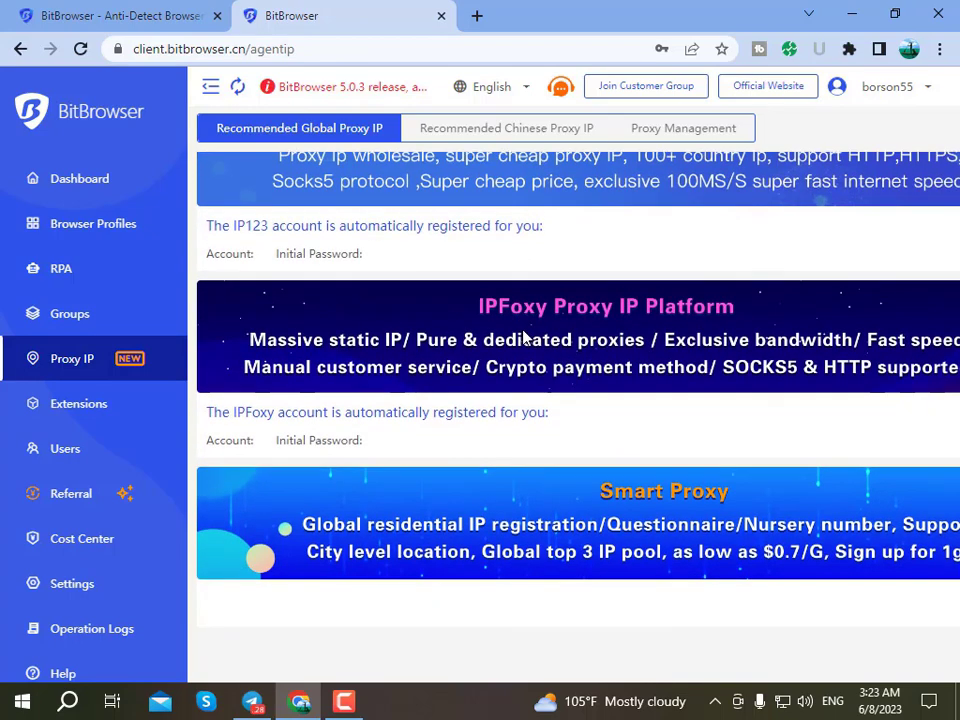
{"action": "scroll", "coordinate": [585, 480], "scroll_direction": "up", "scroll_amount": 2}
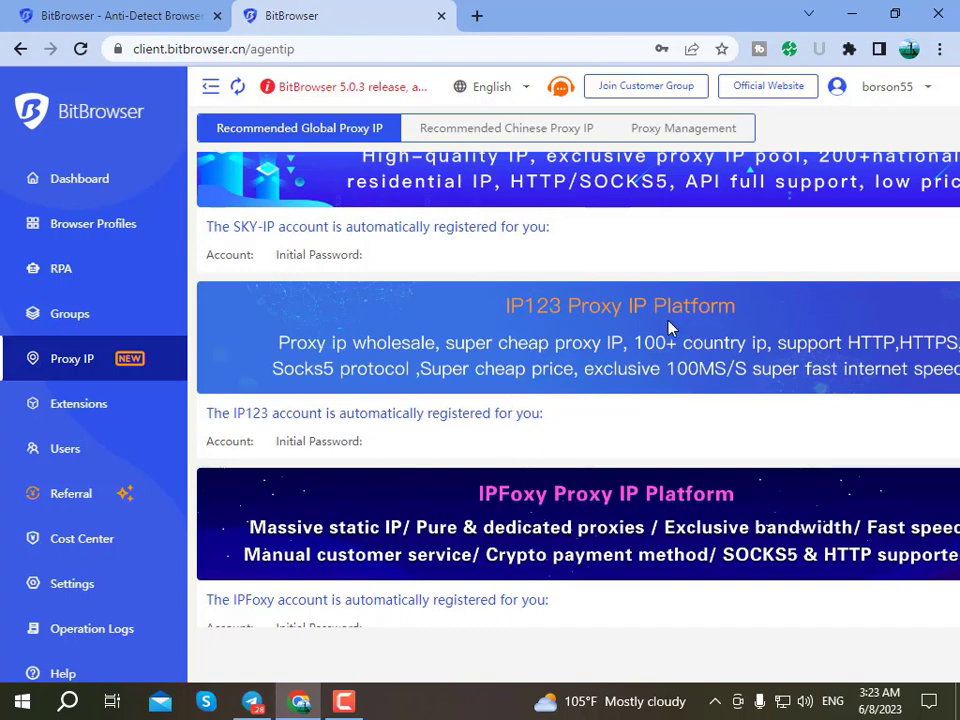
{"action": "scroll", "coordinate": [448, 270], "scroll_direction": "up", "scroll_amount": 5}
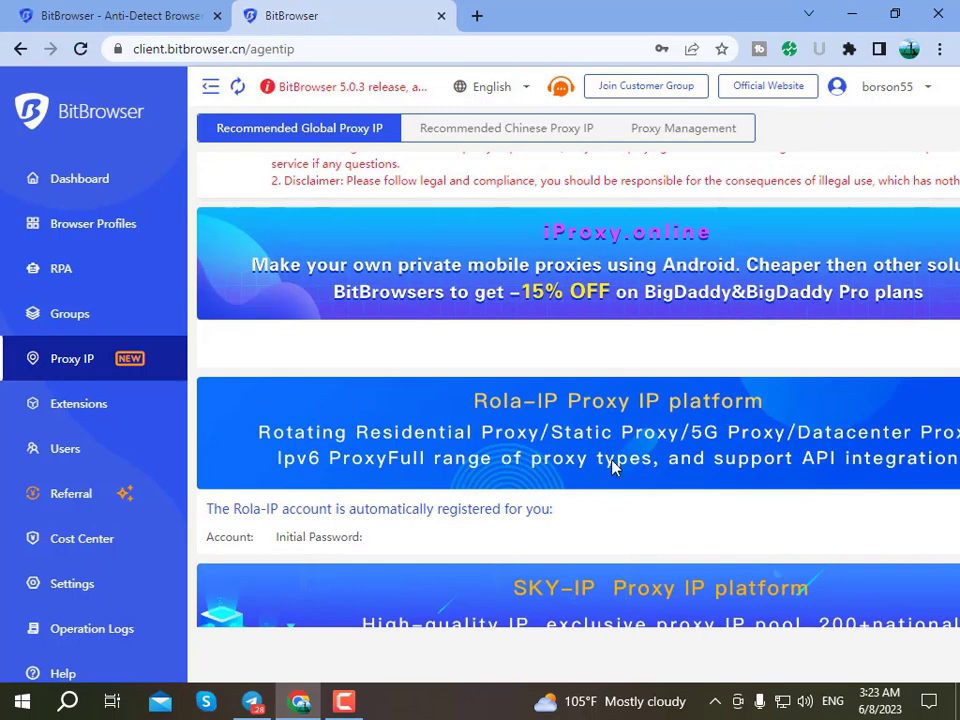
{"action": "scroll", "coordinate": [443, 422], "scroll_direction": "up", "scroll_amount": 1}
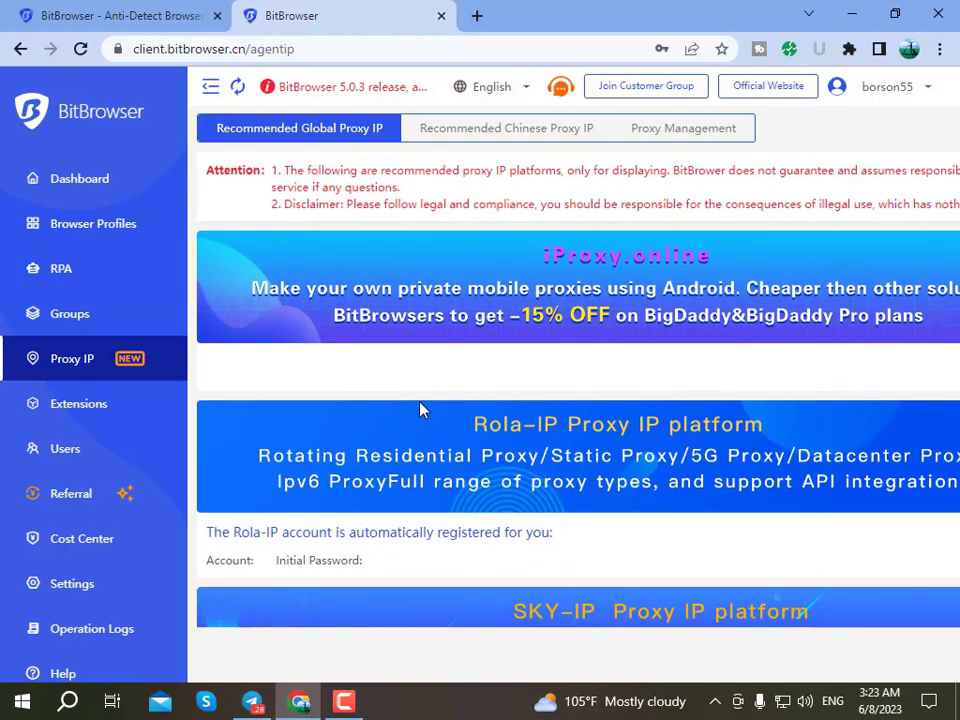
{"action": "left_click", "coordinate": [92, 408]}
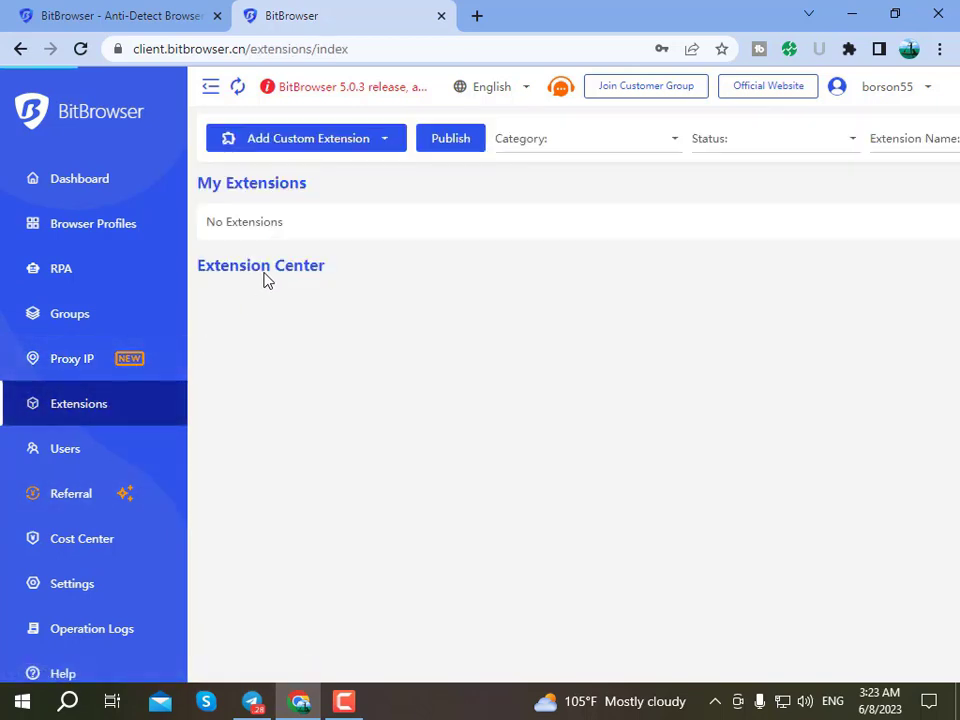
Scroll through Extension Center categories such as Popular, Blockchain & Digital Currency, Amazon and Shopee.
{"action": "scroll", "coordinate": [575, 295], "scroll_direction": "down", "scroll_amount": 1}
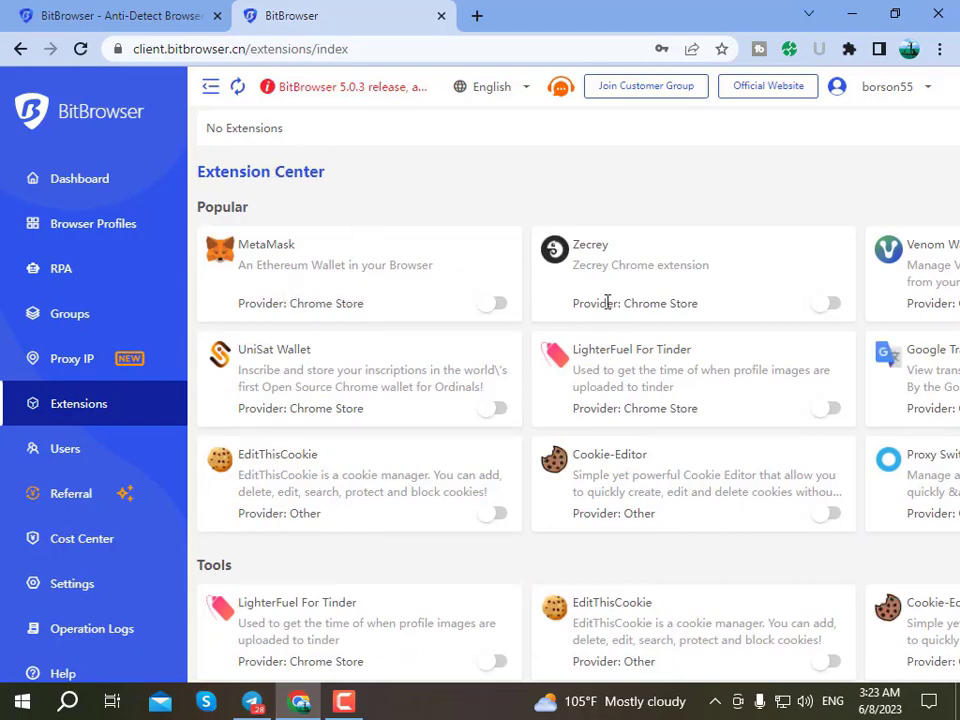
{"action": "scroll", "coordinate": [741, 352], "scroll_direction": "down", "scroll_amount": 5}
{"action": "scroll", "coordinate": [741, 352], "scroll_direction": "down", "scroll_amount": 15}
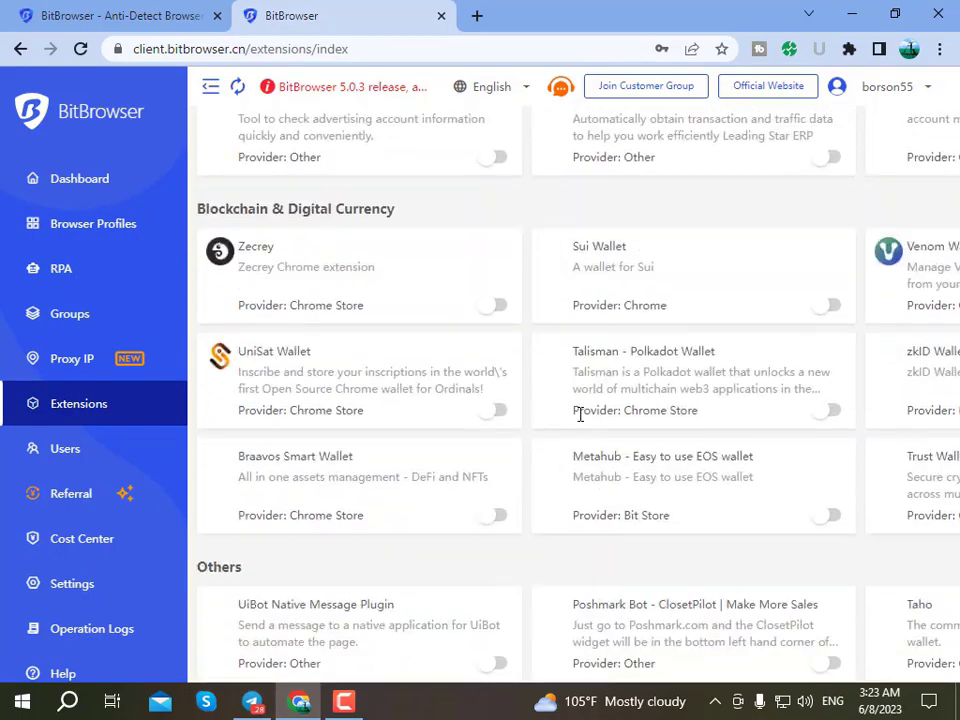
{"action": "scroll", "coordinate": [579, 414], "scroll_direction": "up", "scroll_amount": 5}
{"action": "scroll", "coordinate": [645, 437], "scroll_direction": "up", "scroll_amount": 12}
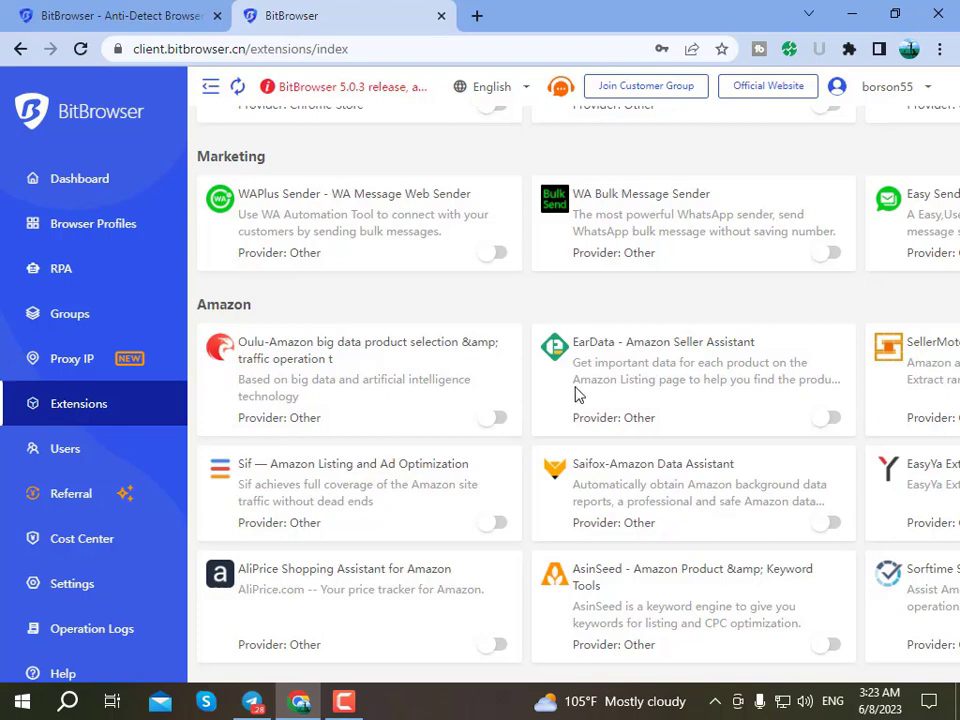
{"action": "scroll", "coordinate": [600, 396], "scroll_direction": "down", "scroll_amount": 2}
{"action": "scroll", "coordinate": [610, 396], "scroll_direction": "down", "scroll_amount": 1}
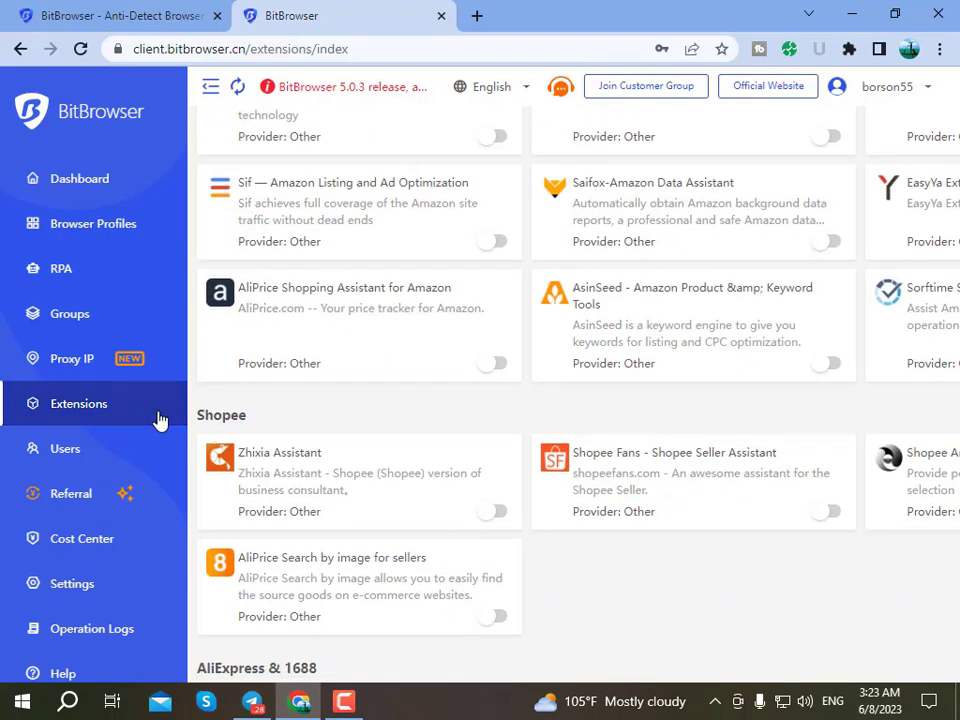
View the Referral rewards page, then check the Cost Center's ¥0 balance and billing details.
{"action": "left_click", "coordinate": [93, 506]}
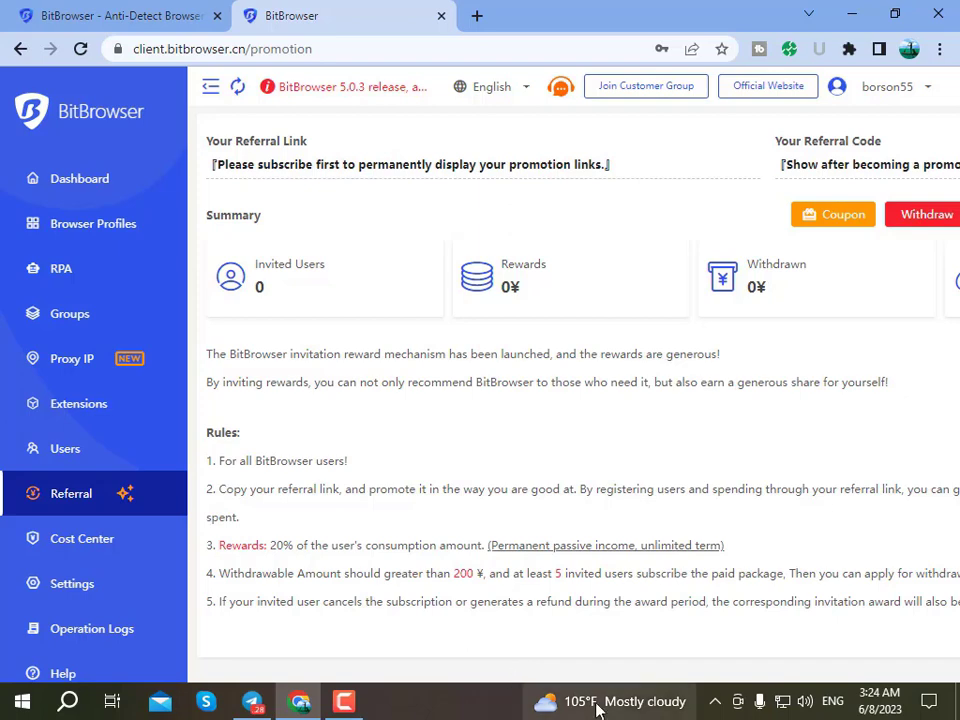
{"action": "left_click", "coordinate": [121, 545]}
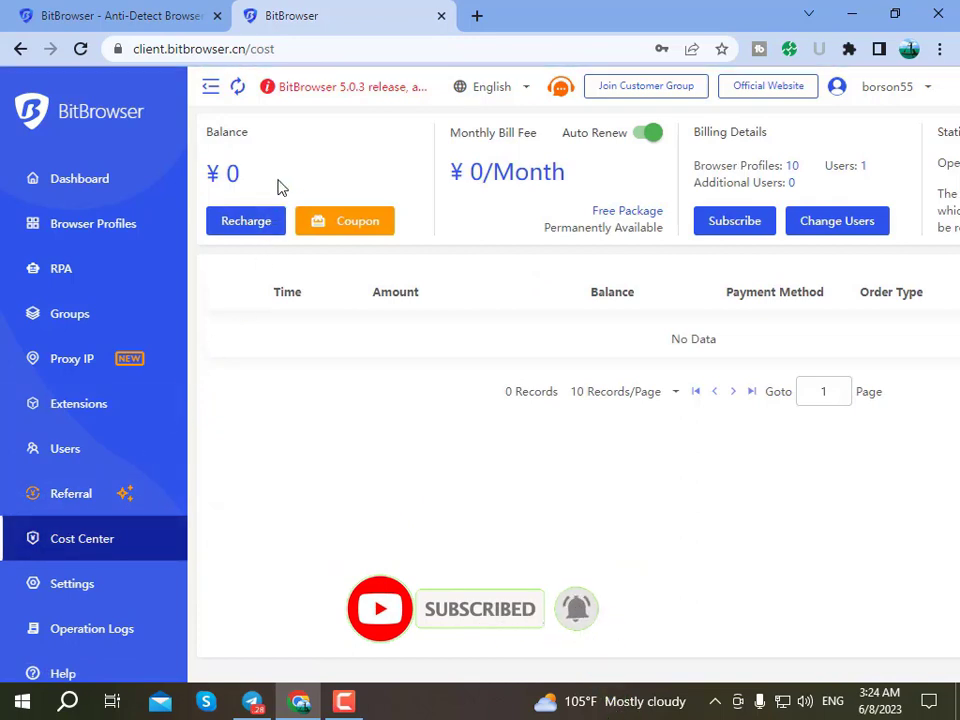
{"action": "scroll", "coordinate": [96, 256], "scroll_direction": "down", "scroll_amount": 2}
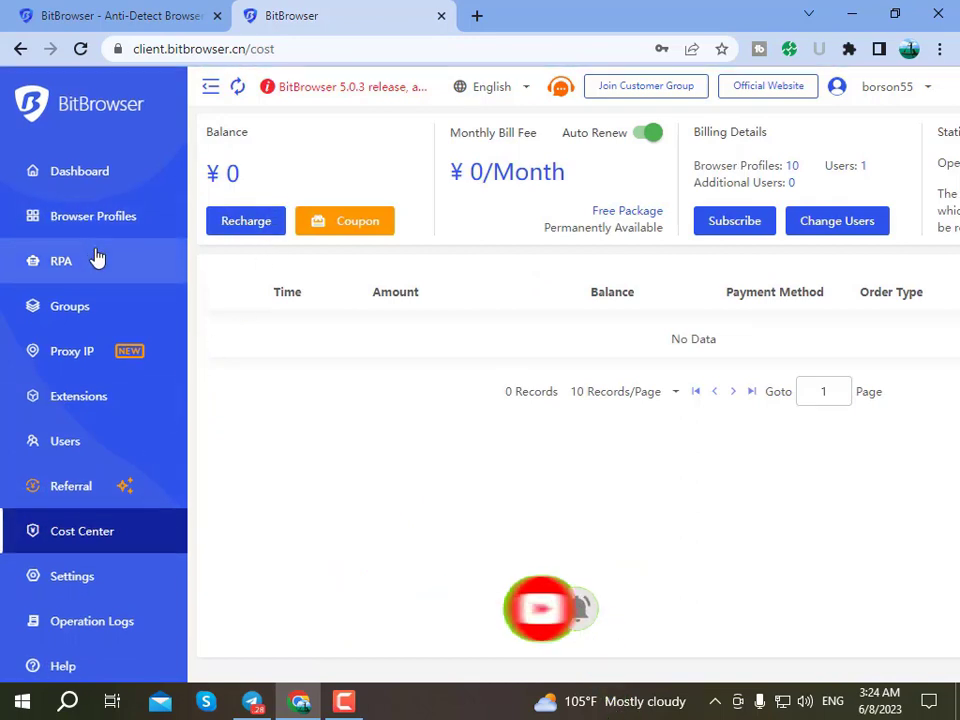
{"action": "scroll", "coordinate": [150, 245], "scroll_direction": "up", "scroll_amount": 2}
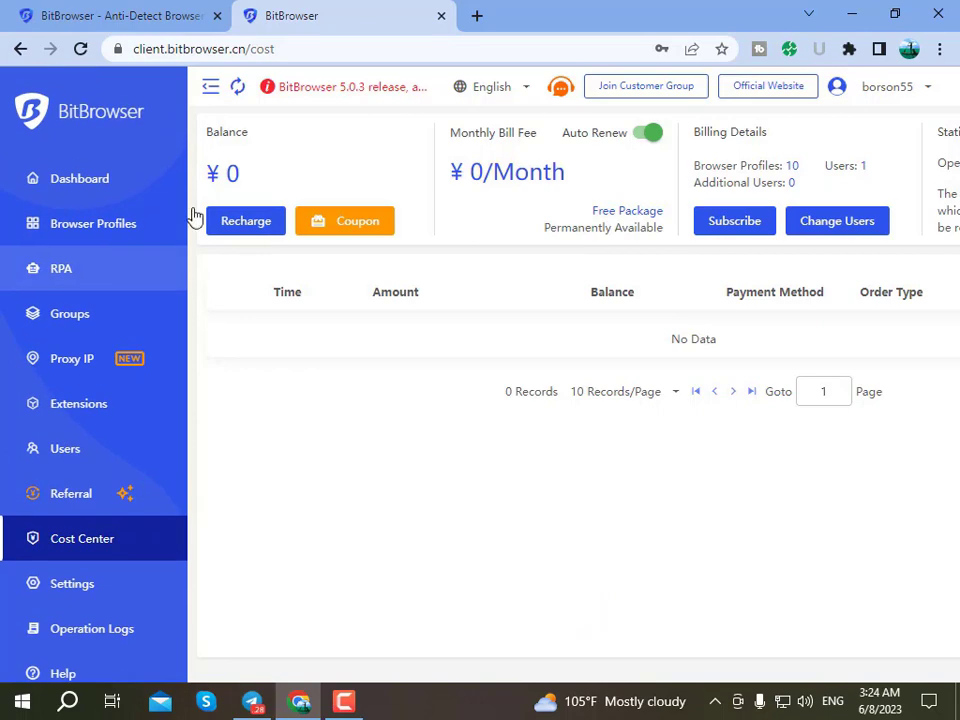
{"action": "left_click", "coordinate": [271, 225]}
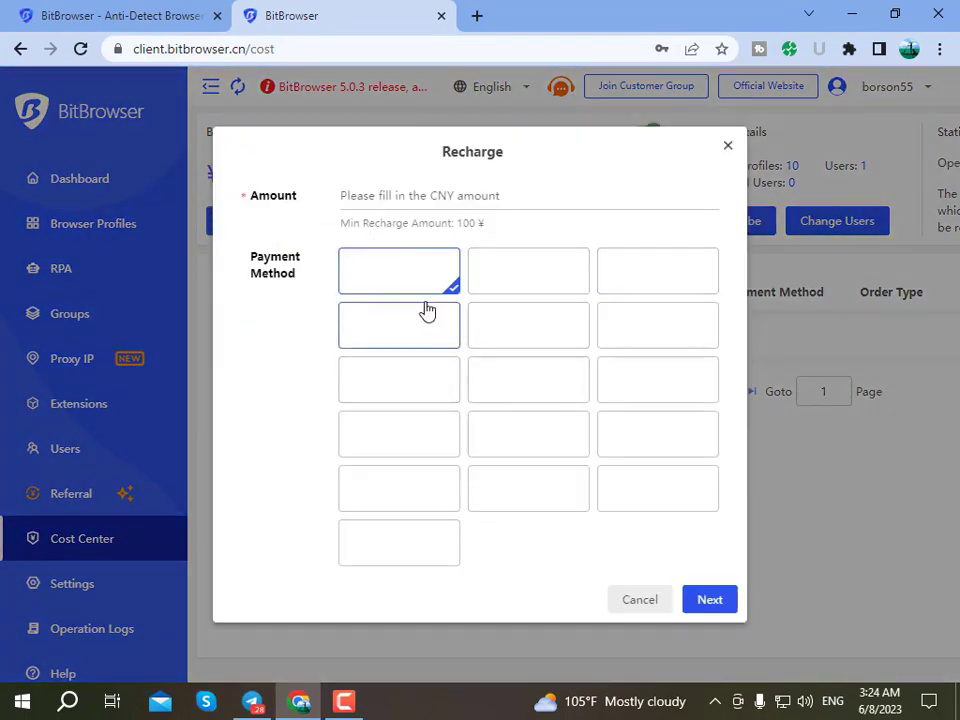
{"action": "left_click", "coordinate": [489, 195]}
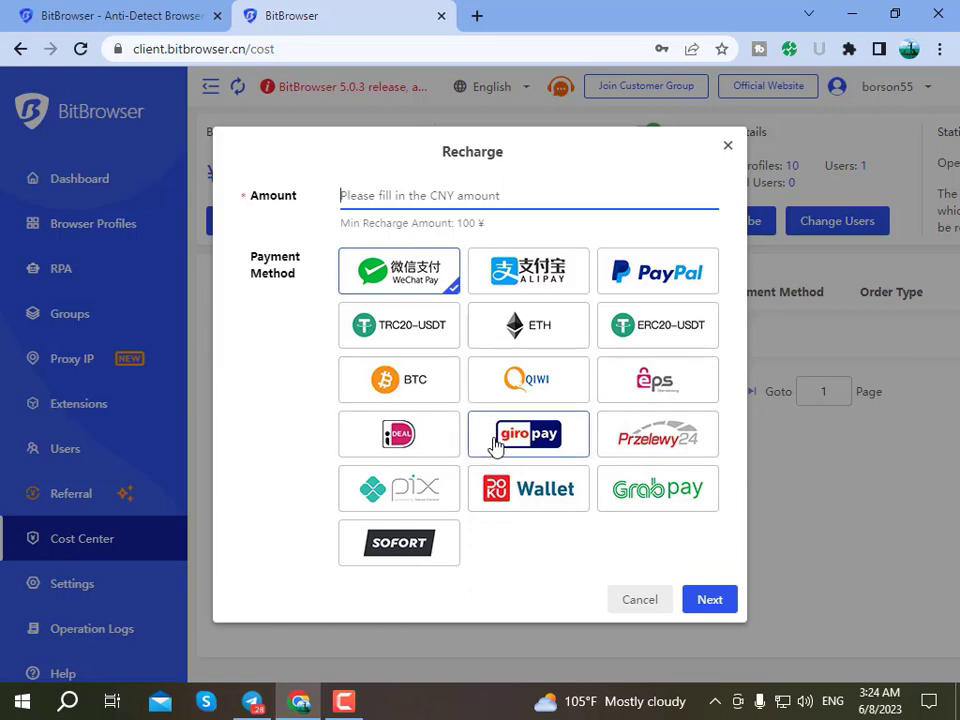
{"action": "left_click", "coordinate": [634, 603]}
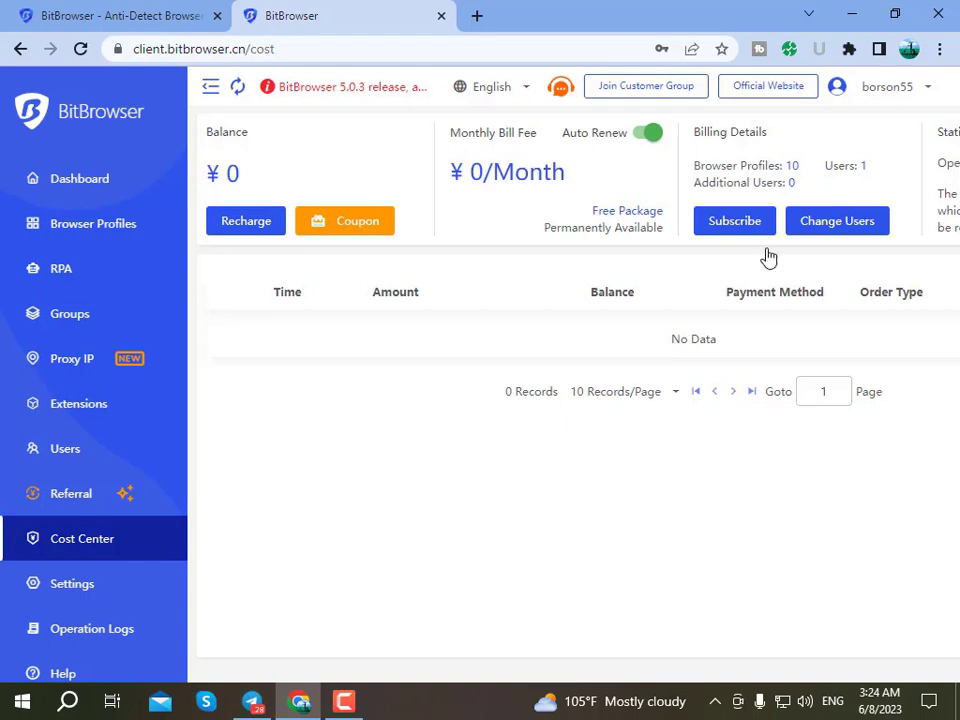
{"action": "left_click", "coordinate": [70, 313]}
Start a new group on the Groups page, then close the Add Group dialog without saving.
{"action": "left_click", "coordinate": [105, 542]}
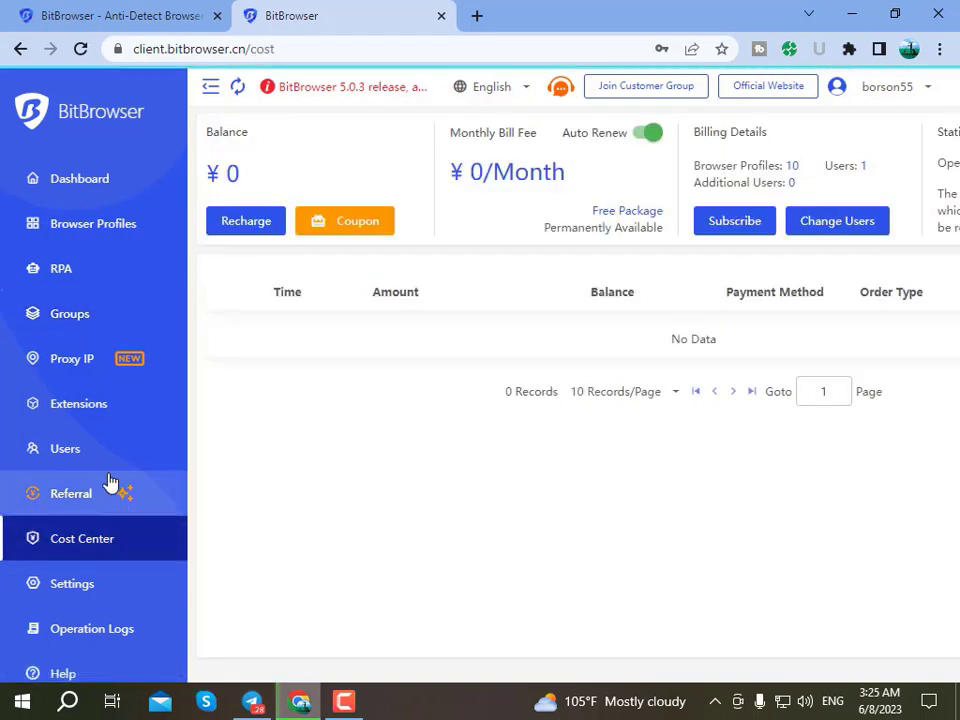
{"action": "left_click", "coordinate": [94, 317]}
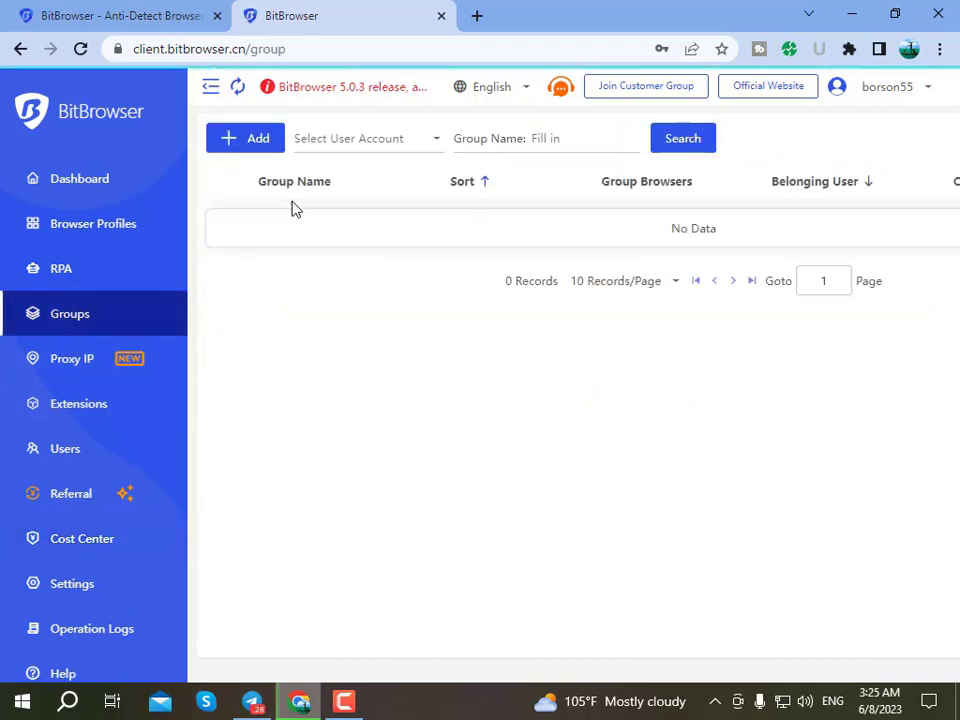
{"action": "left_click", "coordinate": [248, 145]}
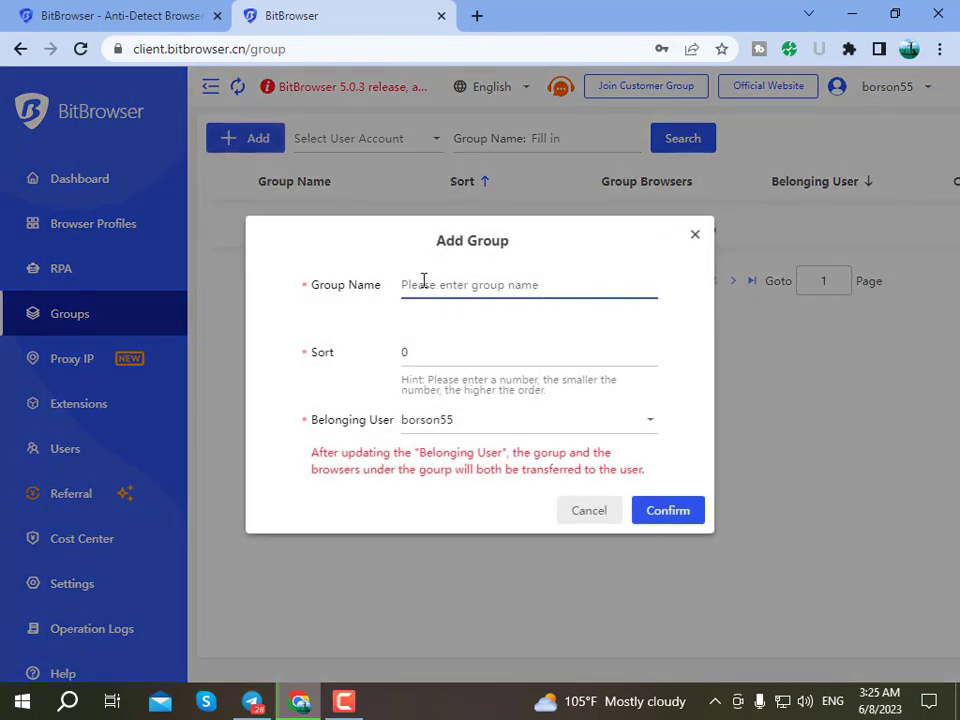
{"action": "left_click", "coordinate": [425, 358]}
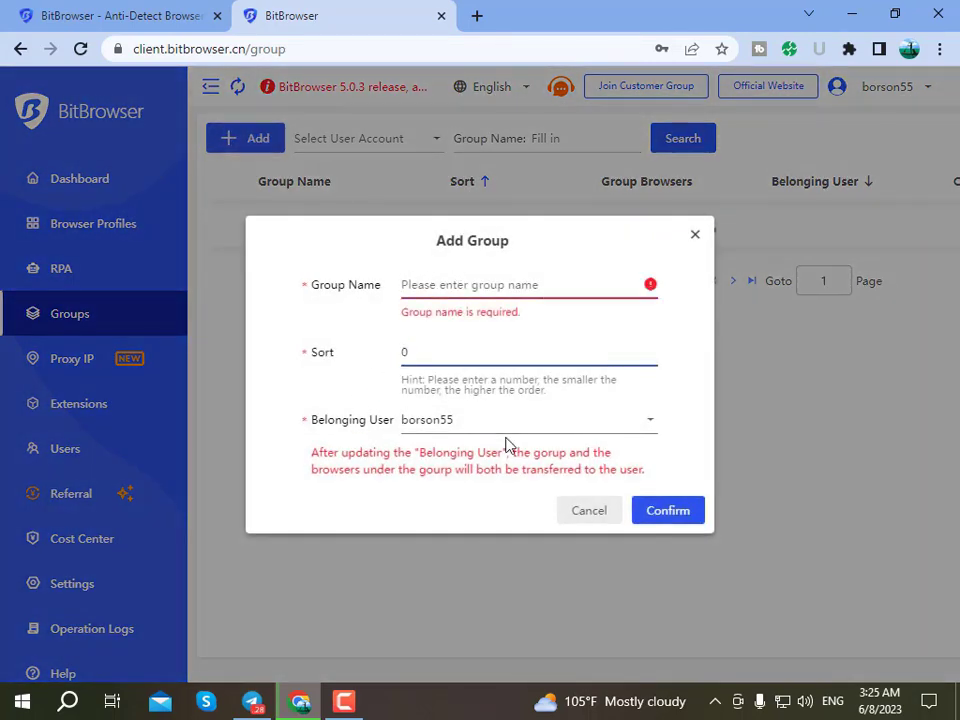
{"action": "left_click", "coordinate": [548, 425]}
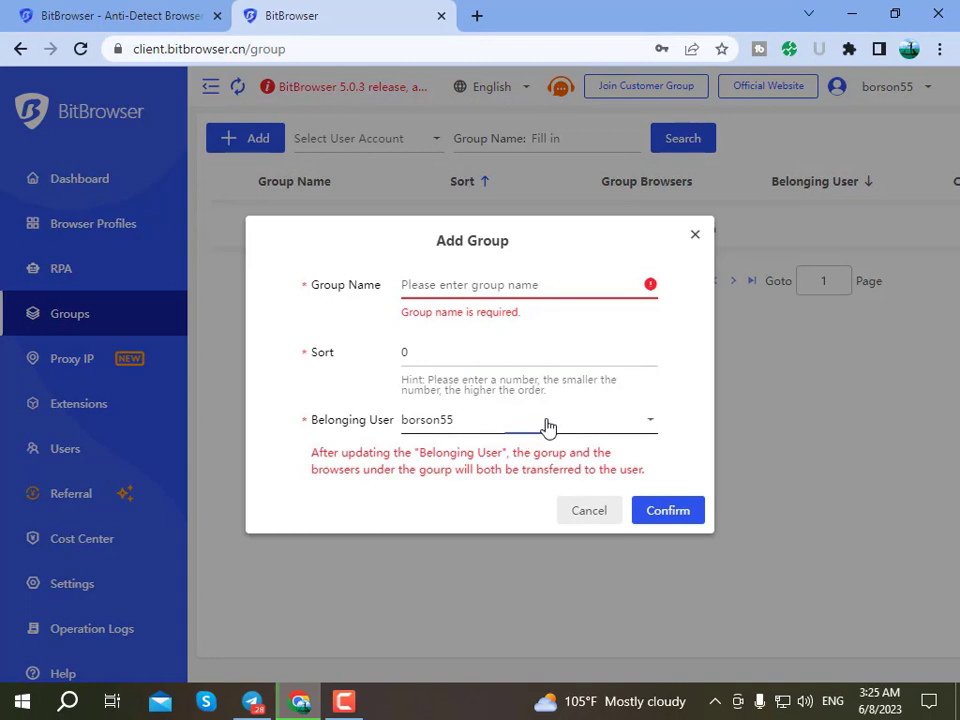
{"action": "left_click", "coordinate": [696, 235]}
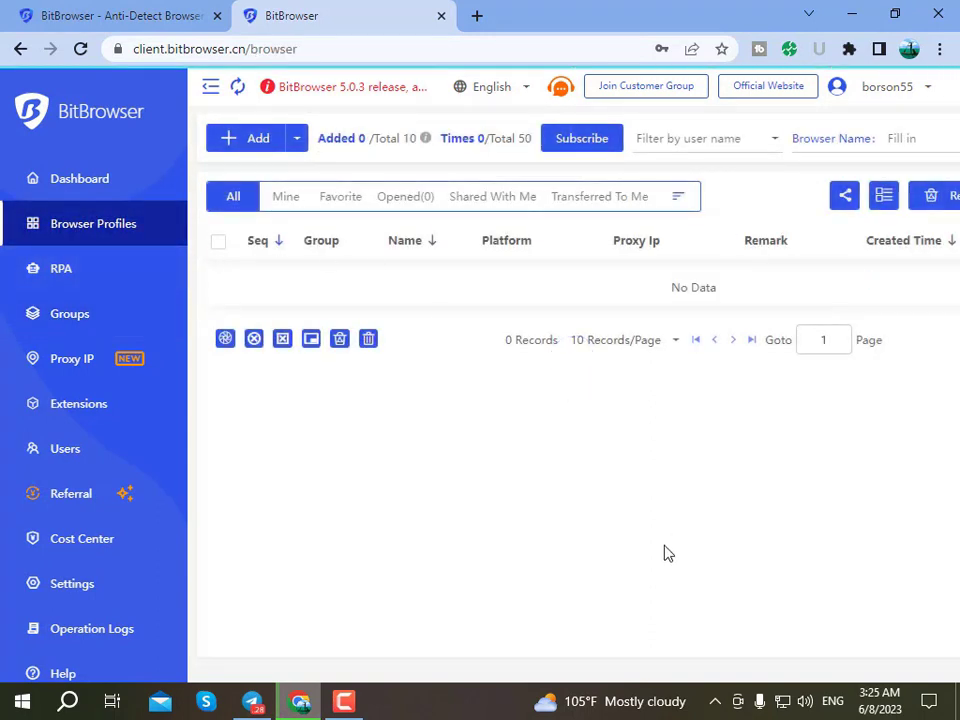
Start a new browser profile named aaa and place it in Ungroup.
{"action": "left_click_drag", "start_coordinate": [588, 679], "coordinate": [842, 702]}
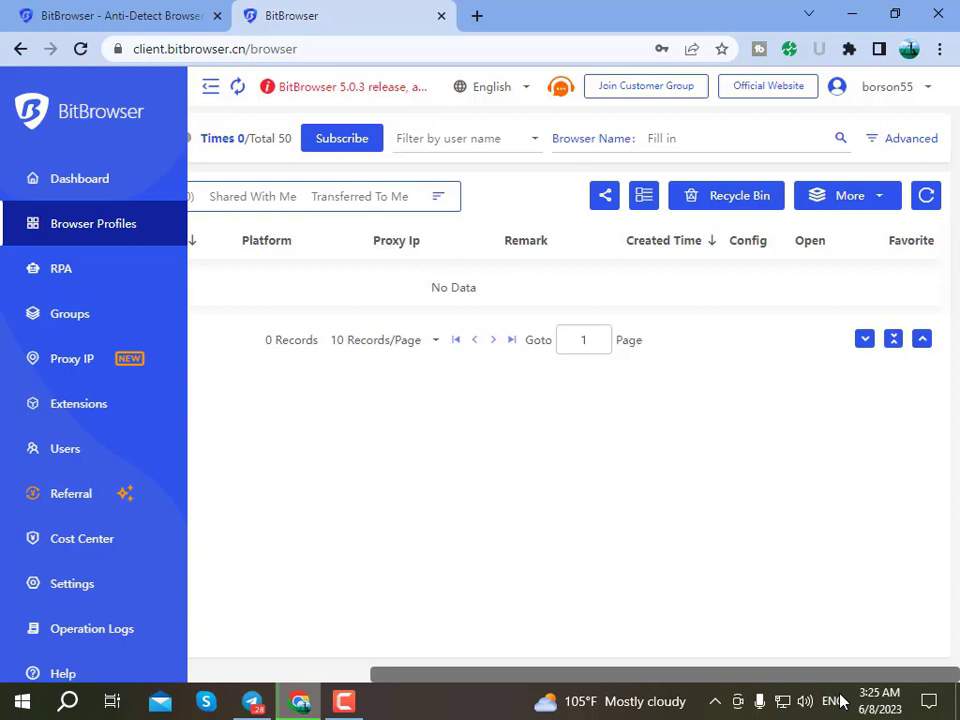
{"action": "left_click_drag", "start_coordinate": [780, 698], "coordinate": [433, 692]}
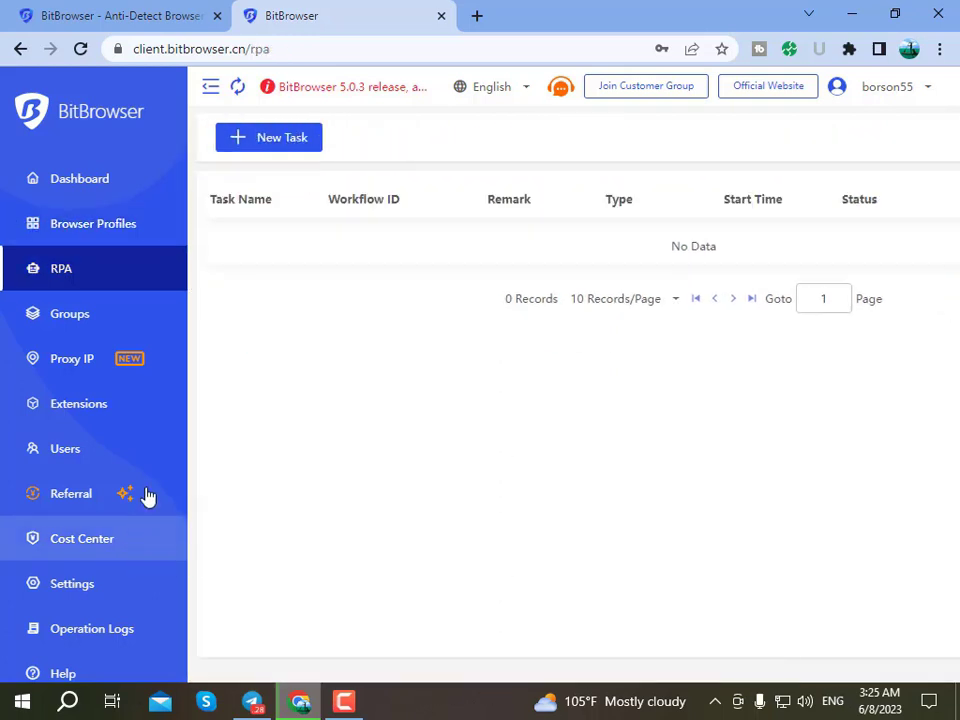
{"action": "left_click", "coordinate": [108, 234]}
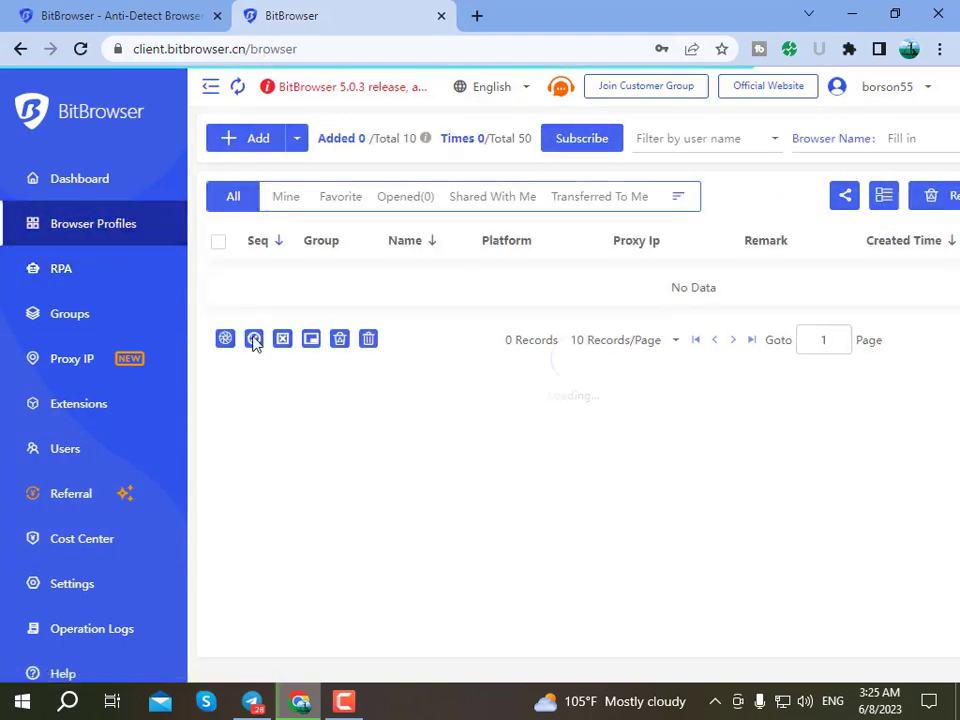
{"action": "left_click", "coordinate": [259, 140]}
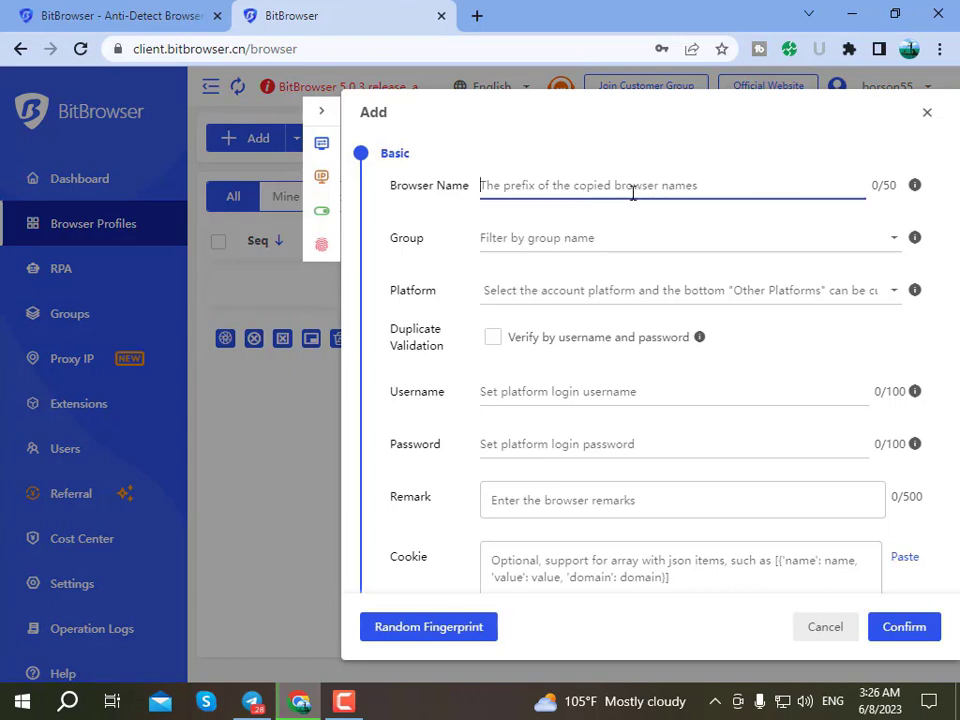
{"action": "type", "text": "aaa"}
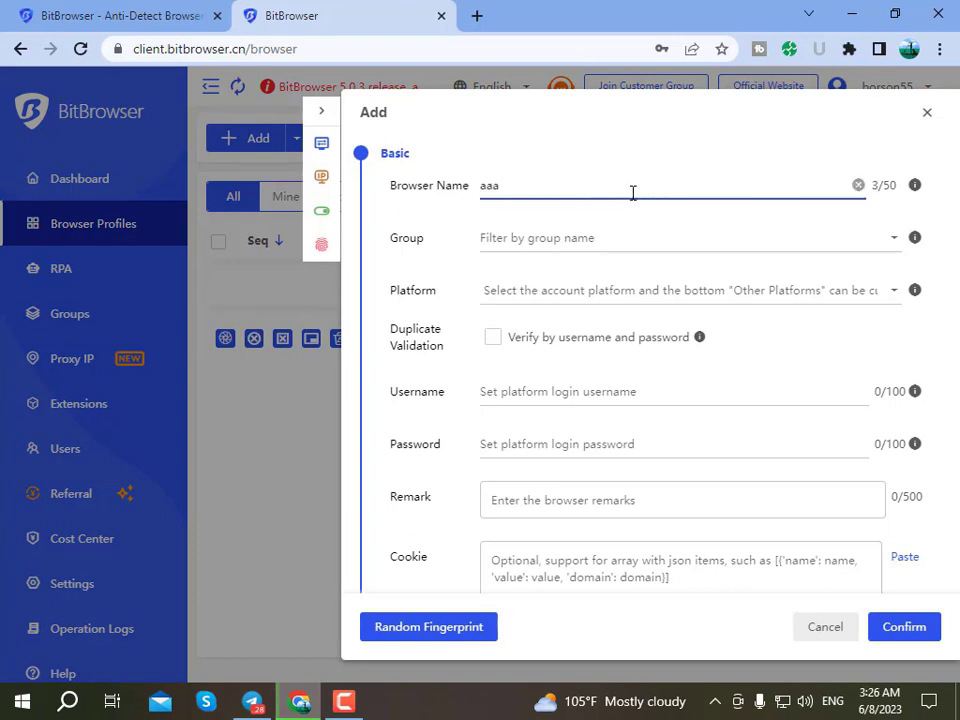
{"action": "left_click", "coordinate": [632, 236]}
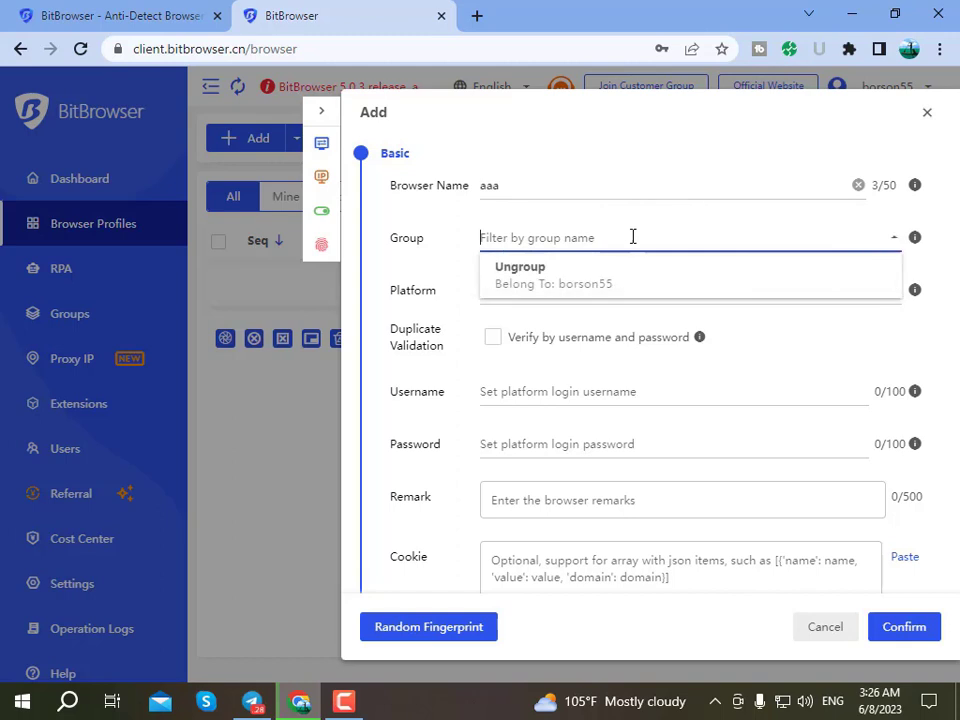
{"action": "left_click", "coordinate": [604, 279]}
Turn on username-and-password verification and confirm the aaa profile.
{"action": "left_click", "coordinate": [659, 289]}
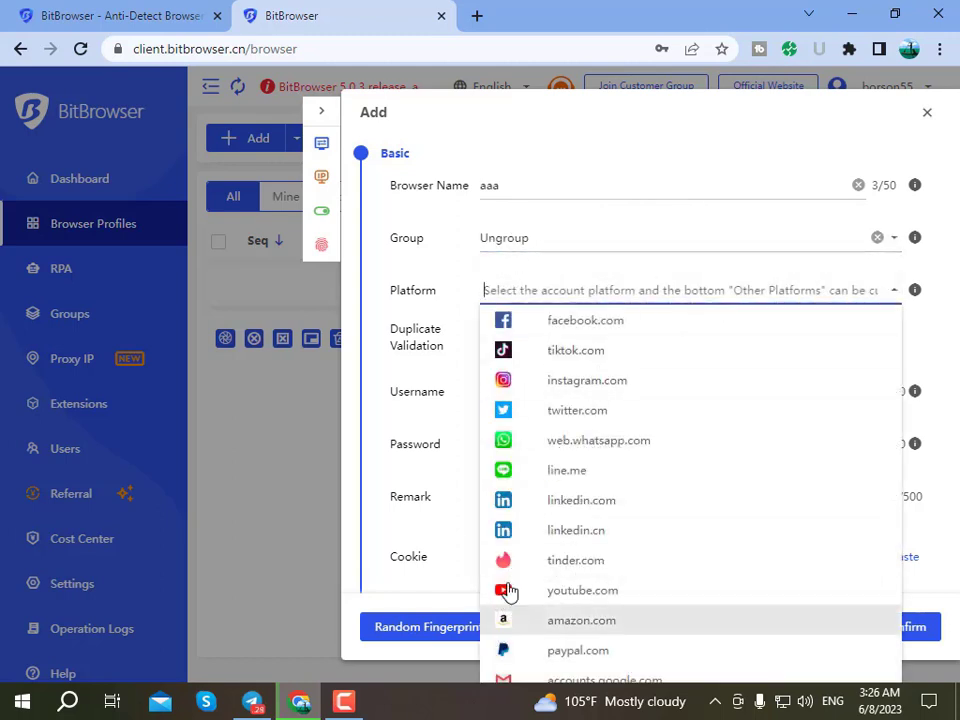
{"action": "scroll", "coordinate": [508, 591], "scroll_direction": "down", "scroll_amount": 5}
{"action": "left_click", "coordinate": [546, 266]}
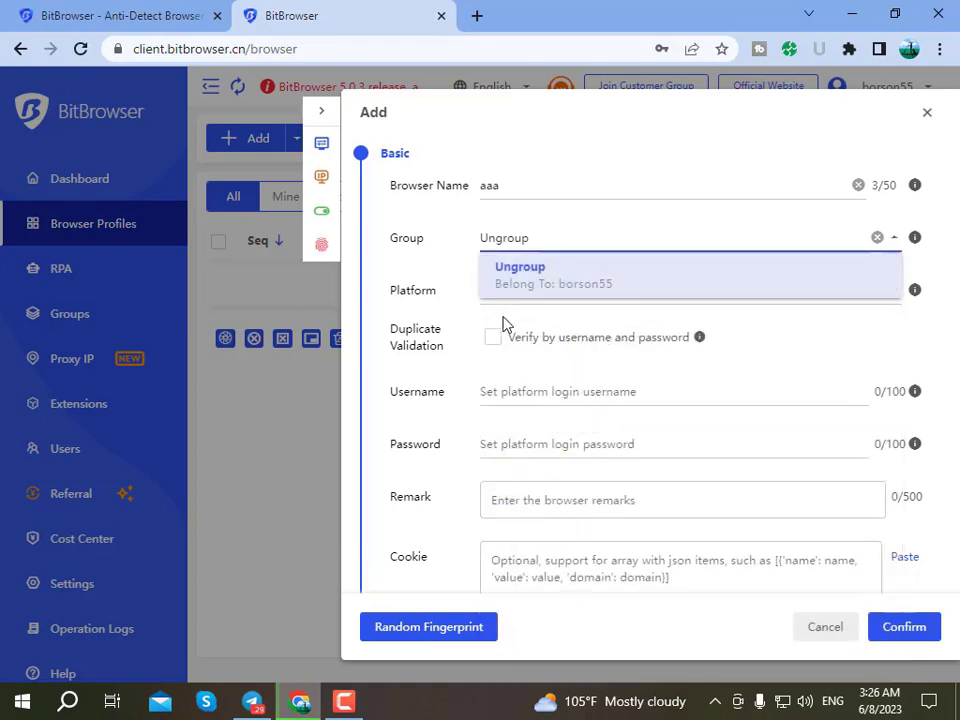
{"action": "left_click", "coordinate": [494, 339]}
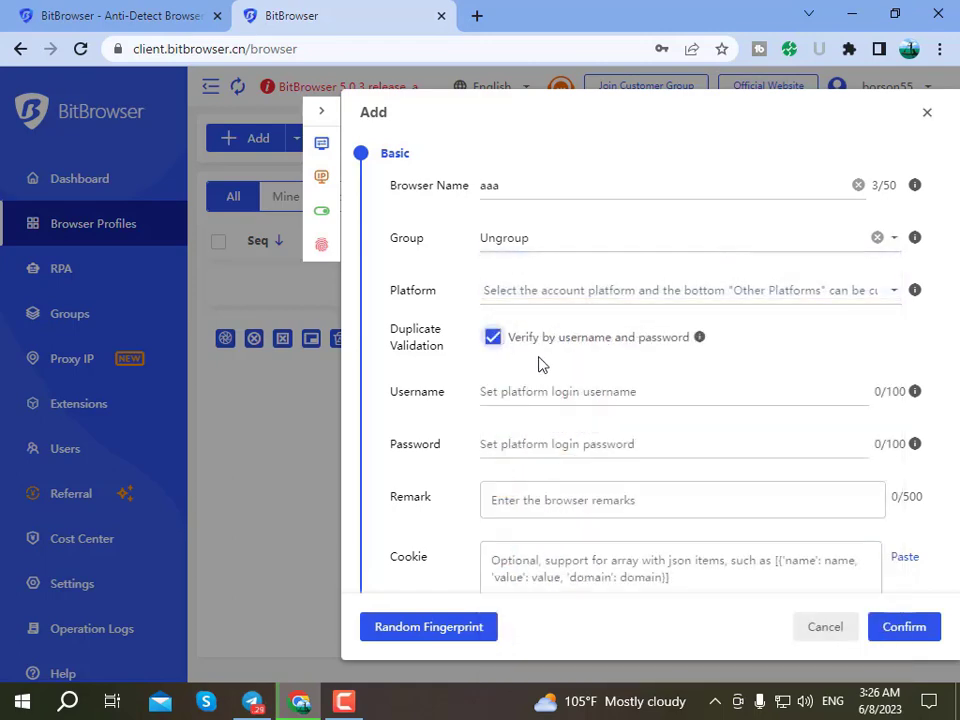
{"action": "scroll", "coordinate": [590, 392], "scroll_direction": "down", "scroll_amount": 5}
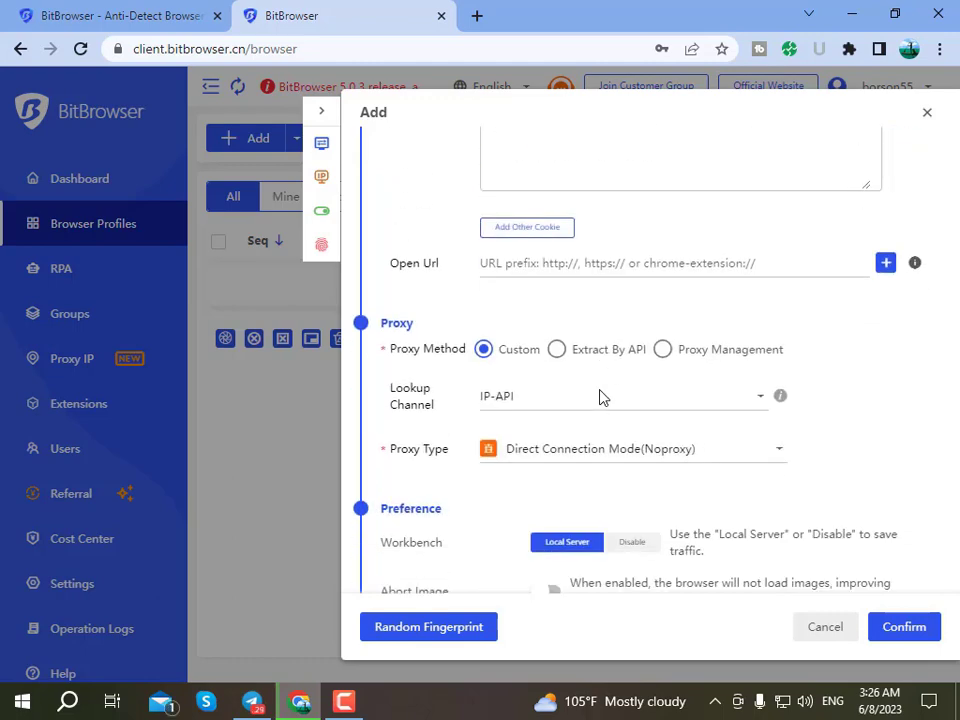
{"action": "scroll", "coordinate": [590, 390], "scroll_direction": "up", "scroll_amount": 5}
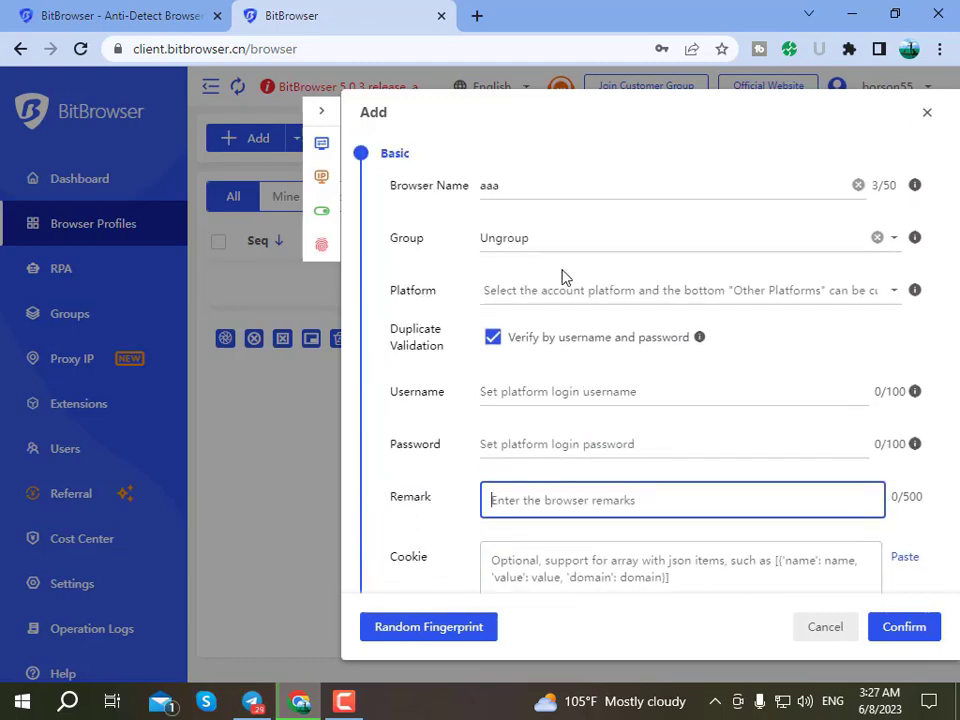
{"action": "scroll", "coordinate": [564, 274], "scroll_direction": "down", "scroll_amount": 4}
{"action": "scroll", "coordinate": [564, 276], "scroll_direction": "down", "scroll_amount": 3}
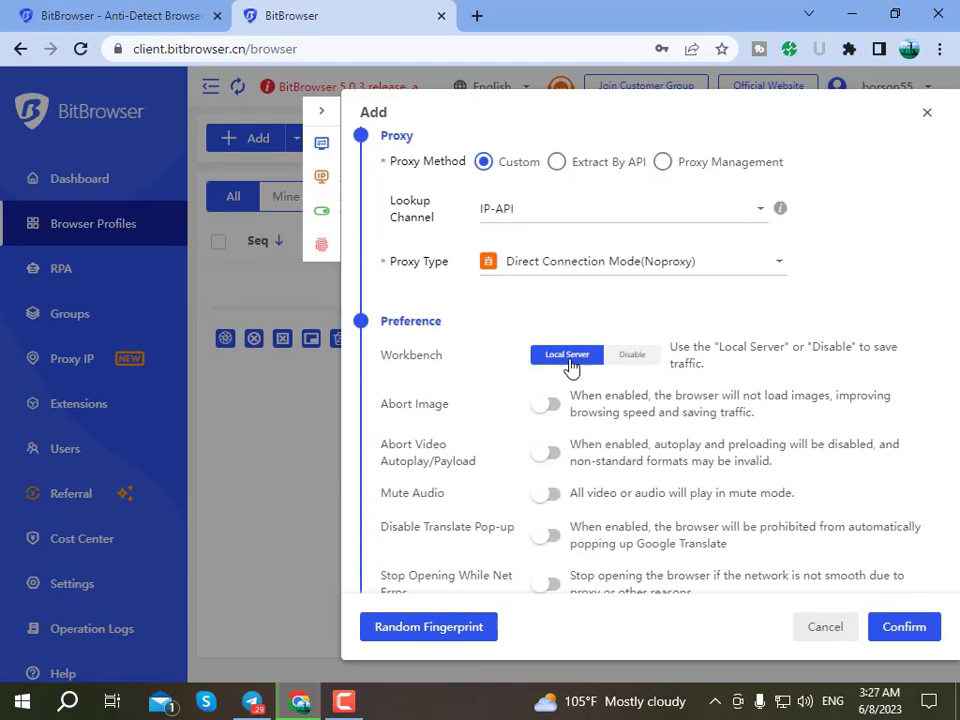
{"action": "scroll", "coordinate": [565, 368], "scroll_direction": "down", "scroll_amount": 5}
{"action": "scroll", "coordinate": [583, 378], "scroll_direction": "down", "scroll_amount": 10}
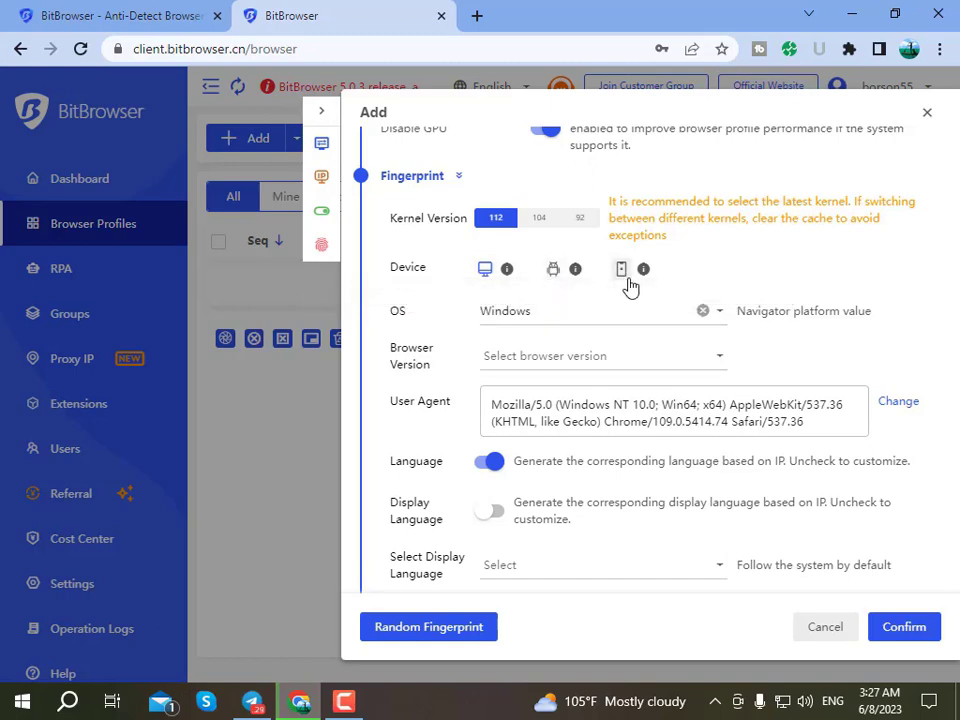
{"action": "scroll", "coordinate": [664, 306], "scroll_direction": "down", "scroll_amount": 4}
{"action": "scroll", "coordinate": [557, 306], "scroll_direction": "down", "scroll_amount": 8}
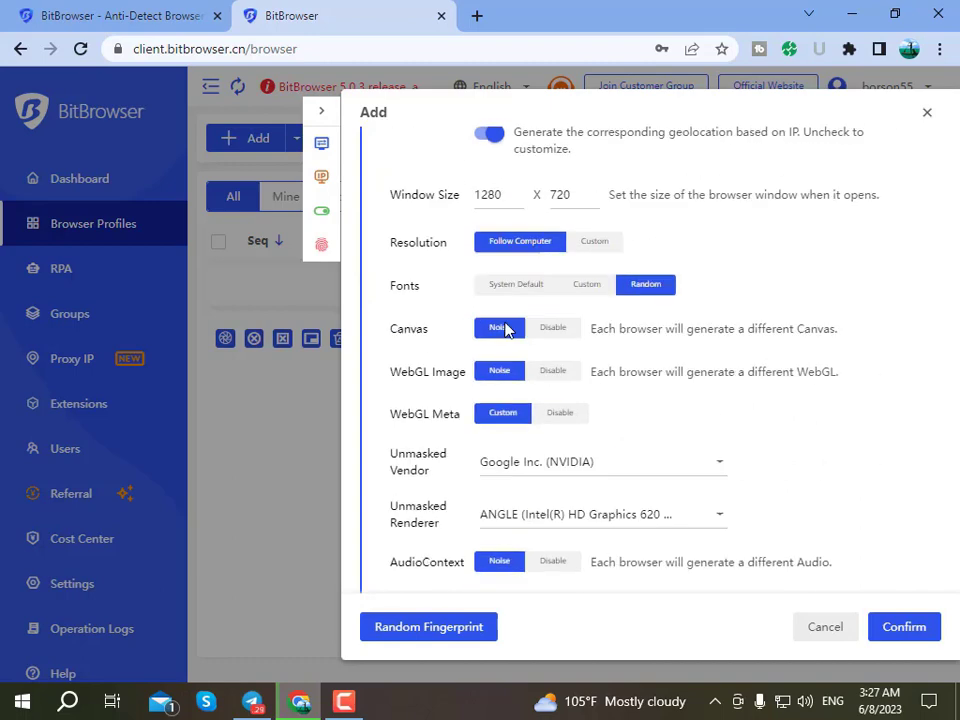
{"action": "left_click", "coordinate": [912, 637]}
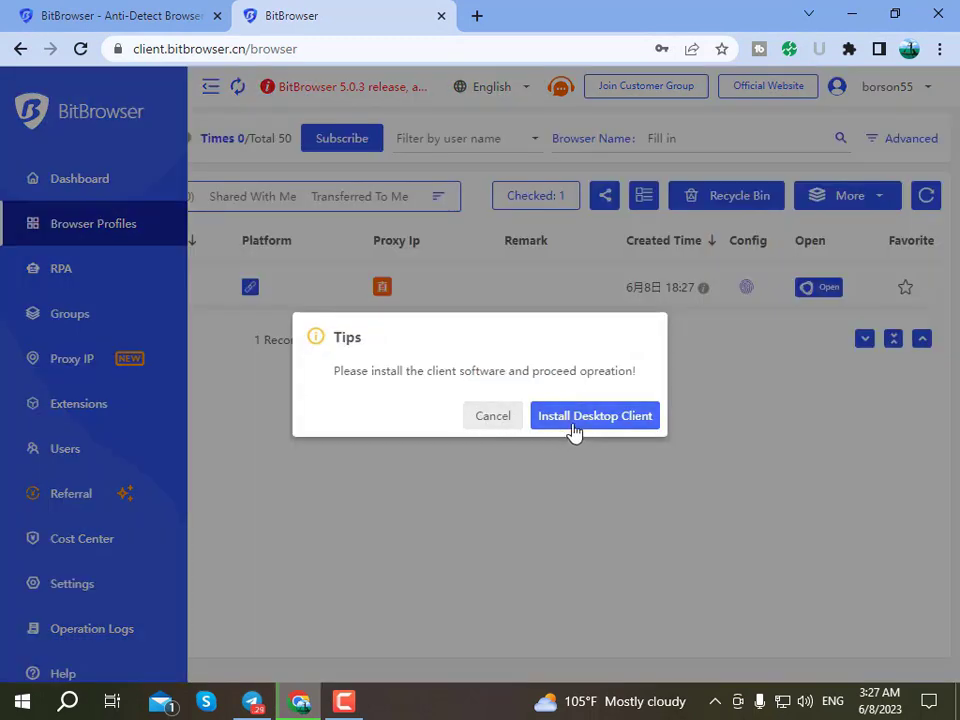
Cancel the install-client Tips prompt and deselect the aaa profile row.
{"action": "left_click", "coordinate": [492, 419]}
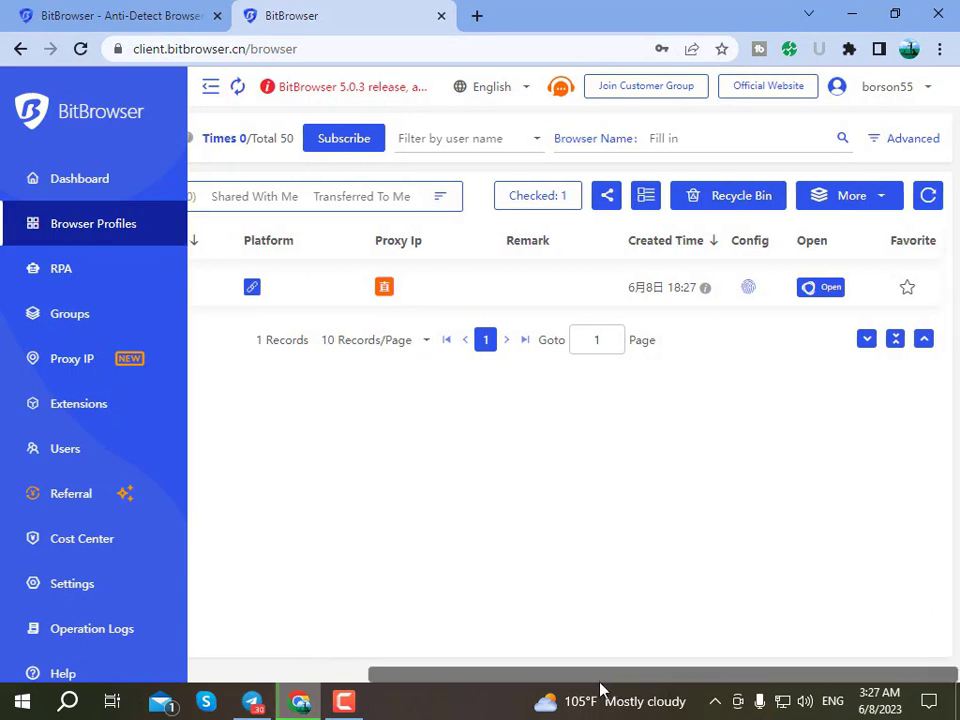
{"action": "left_click_drag", "start_coordinate": [600, 682], "coordinate": [396, 690]}
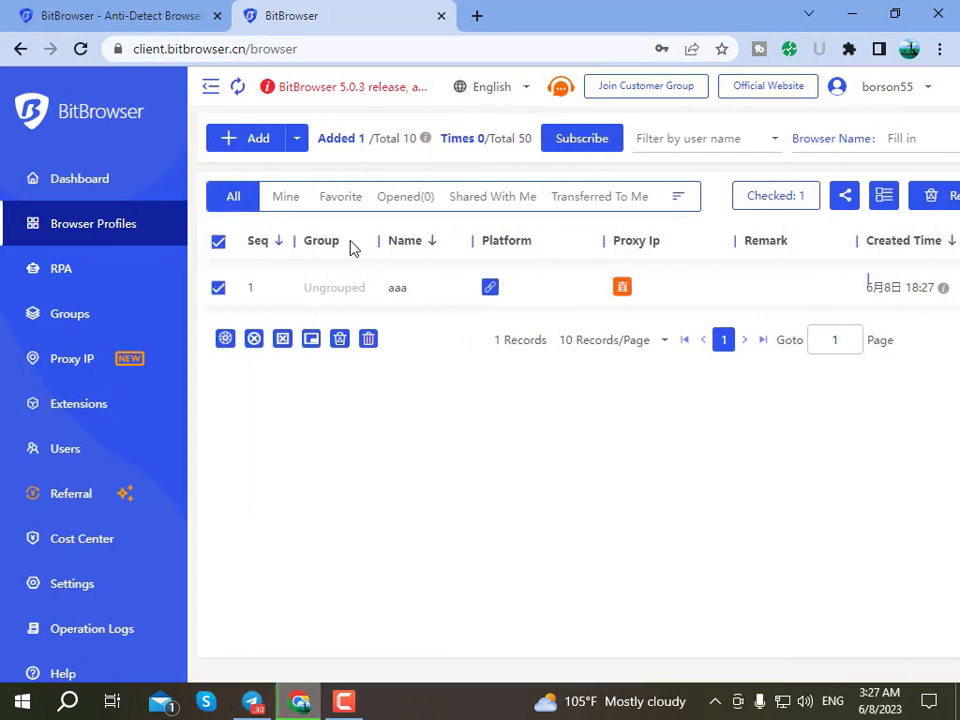
{"action": "left_click", "coordinate": [218, 288]}
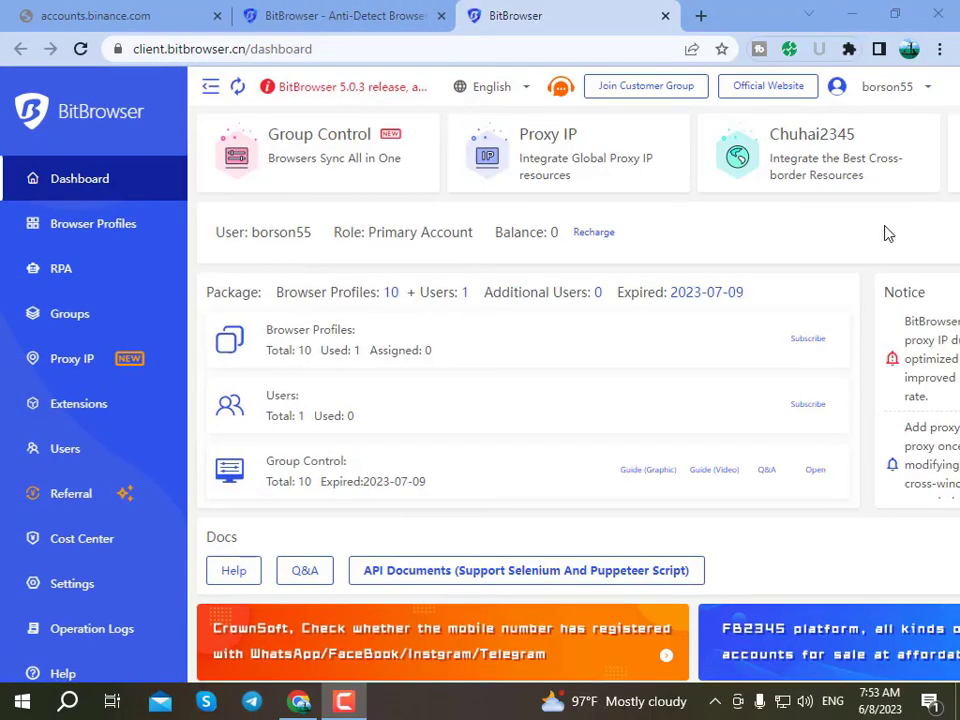
Open BitBrowser Global Setup.zip from the Downloads folder in This PC.
{"action": "left_click", "coordinate": [856, 12]}
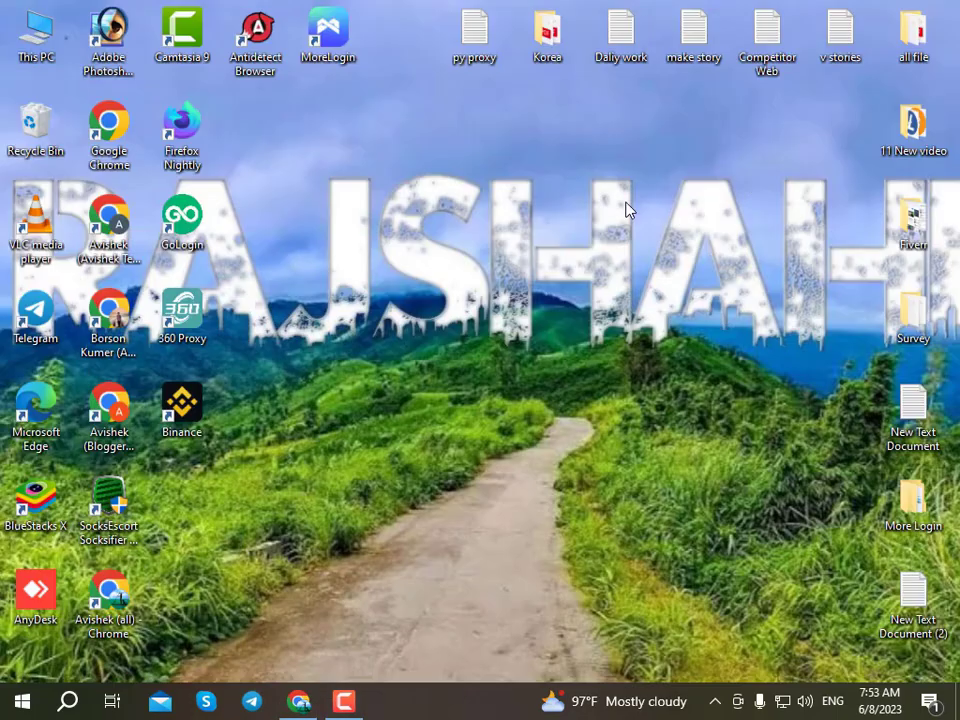
{"action": "double_click", "coordinate": [46, 30]}
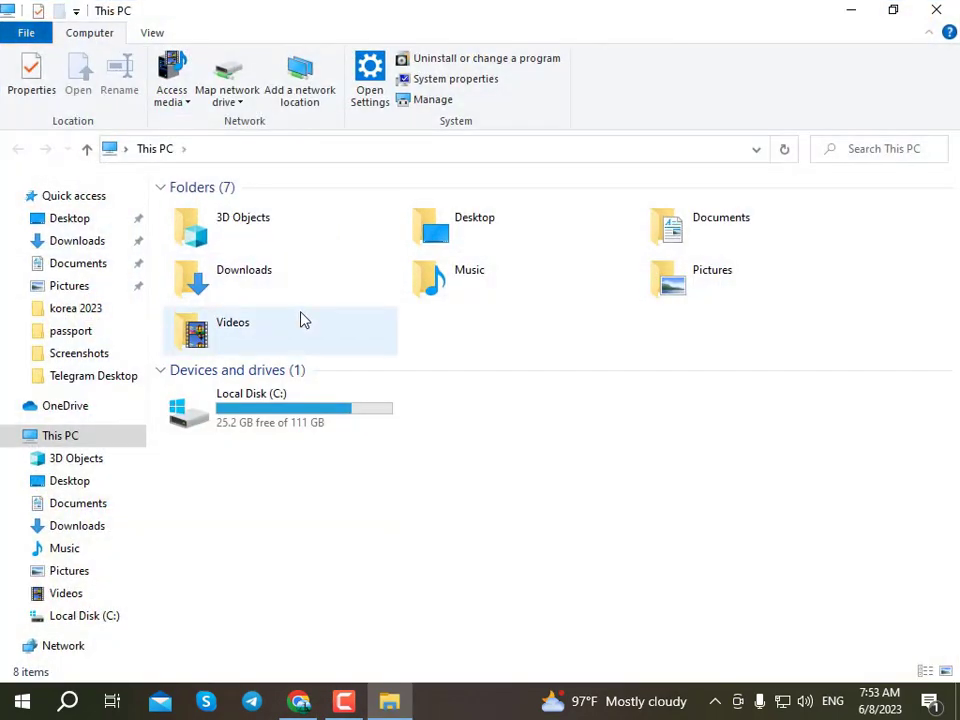
{"action": "double_click", "coordinate": [291, 291]}
{"action": "left_click", "coordinate": [263, 234]}
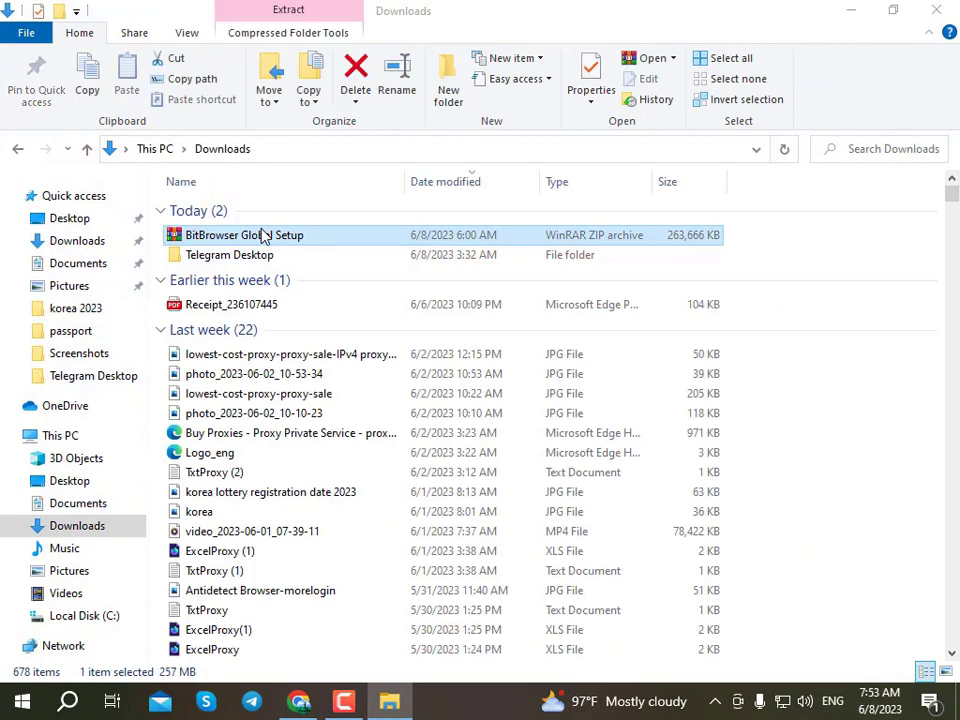
{"action": "double_click", "coordinate": [256, 236]}
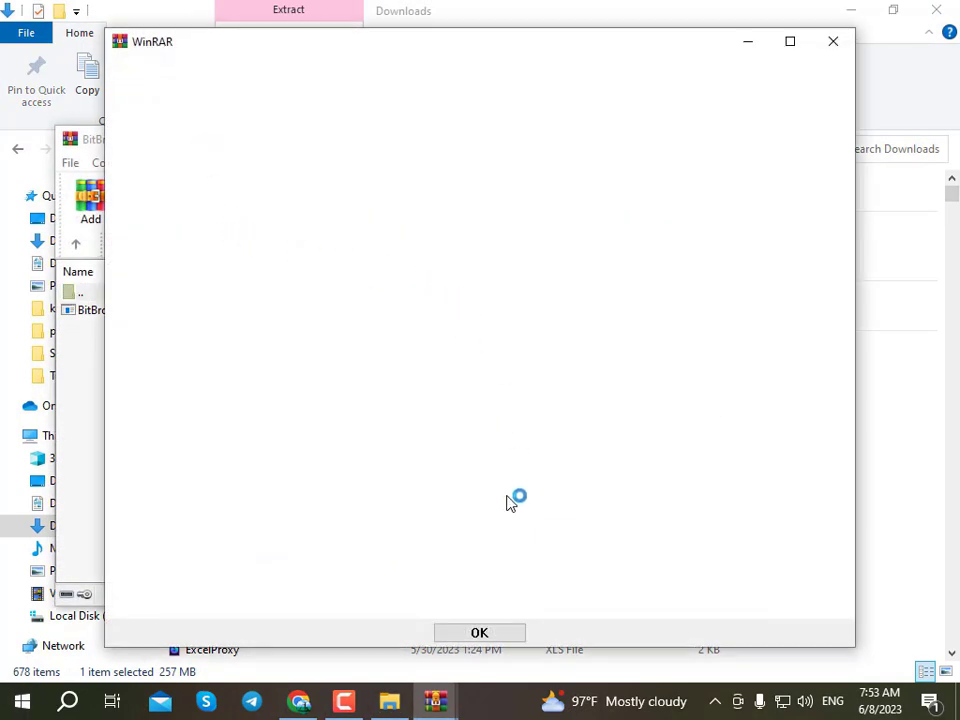
Run the BitBrowser Global installer from the archive and advance to Choose Install Location.
{"action": "left_click", "coordinate": [480, 633]}
{"action": "double_click", "coordinate": [176, 310]}
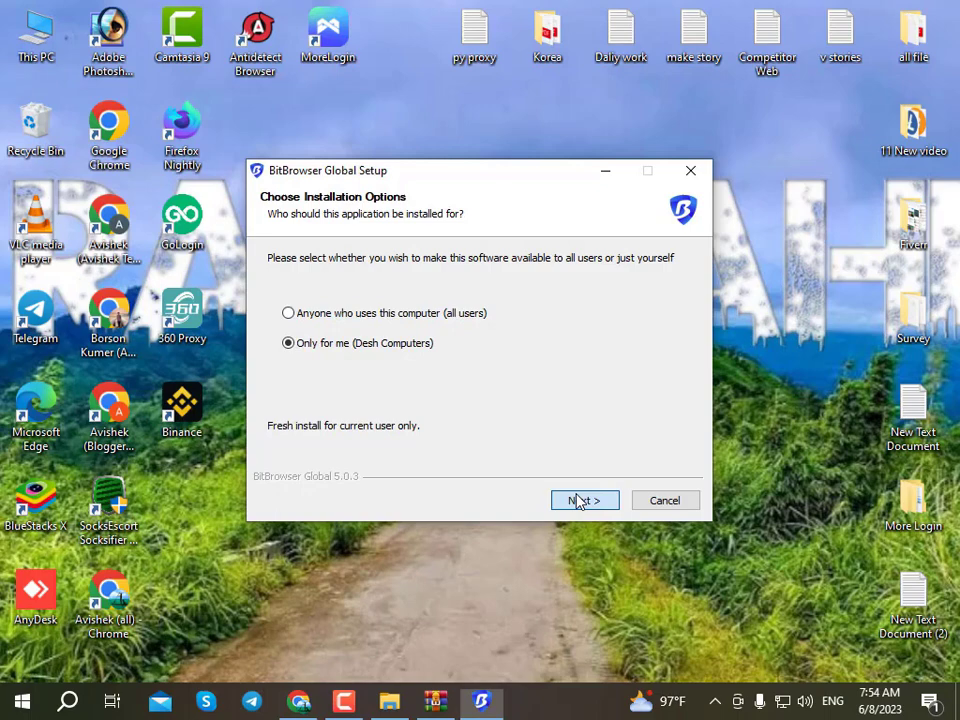
{"action": "left_click", "coordinate": [578, 500]}
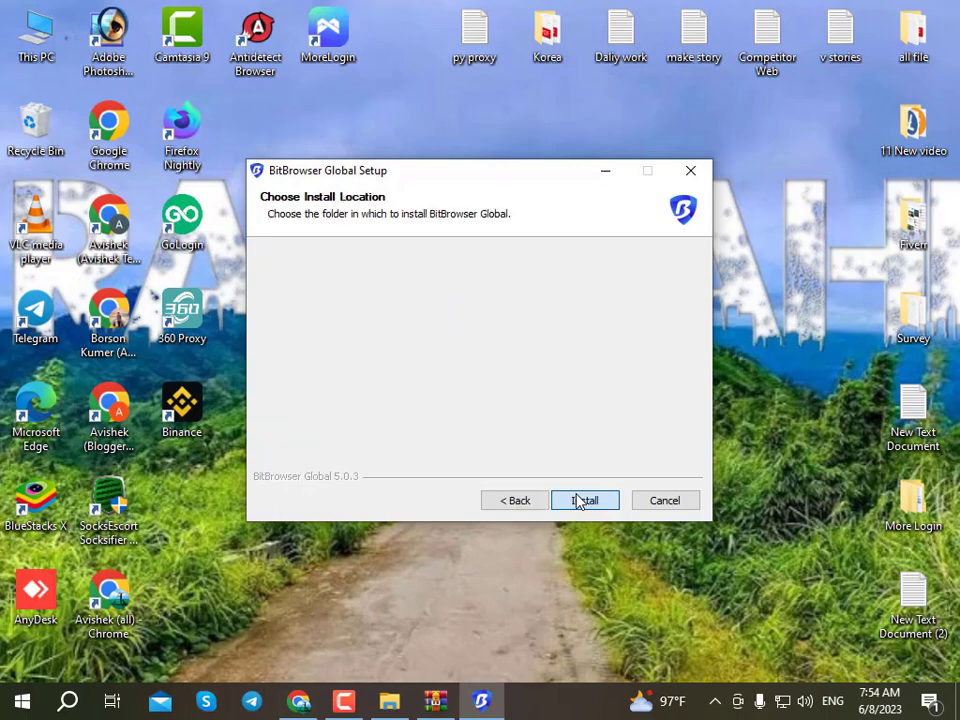
Install BitBrowser Global 5.0.3 and allow it through Windows Defender Firewall.
{"action": "left_click", "coordinate": [580, 503]}
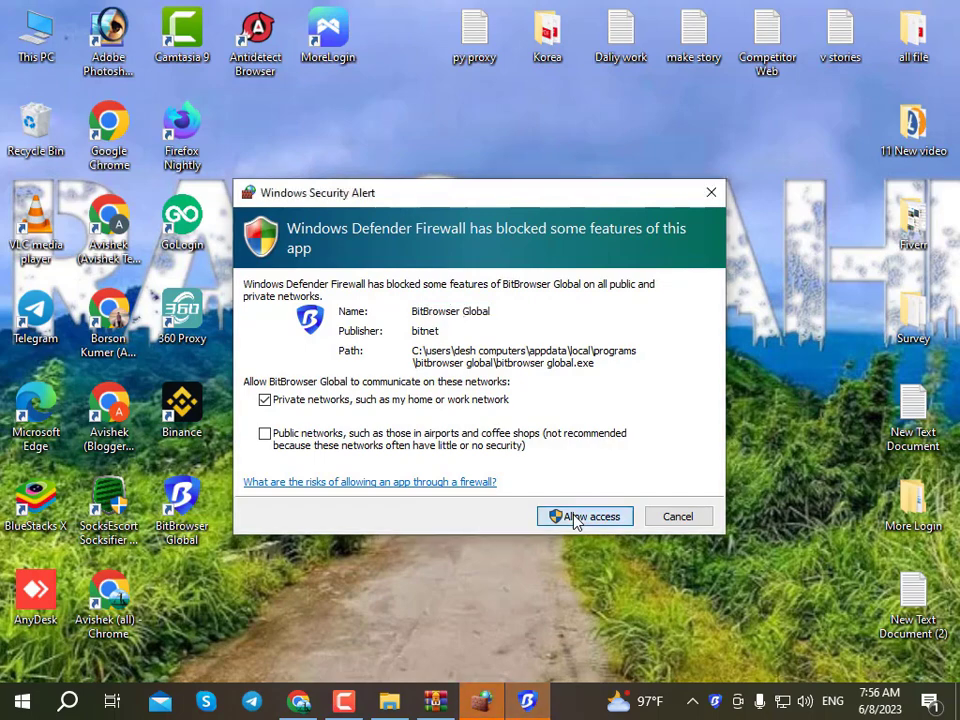
{"action": "left_click", "coordinate": [561, 520]}
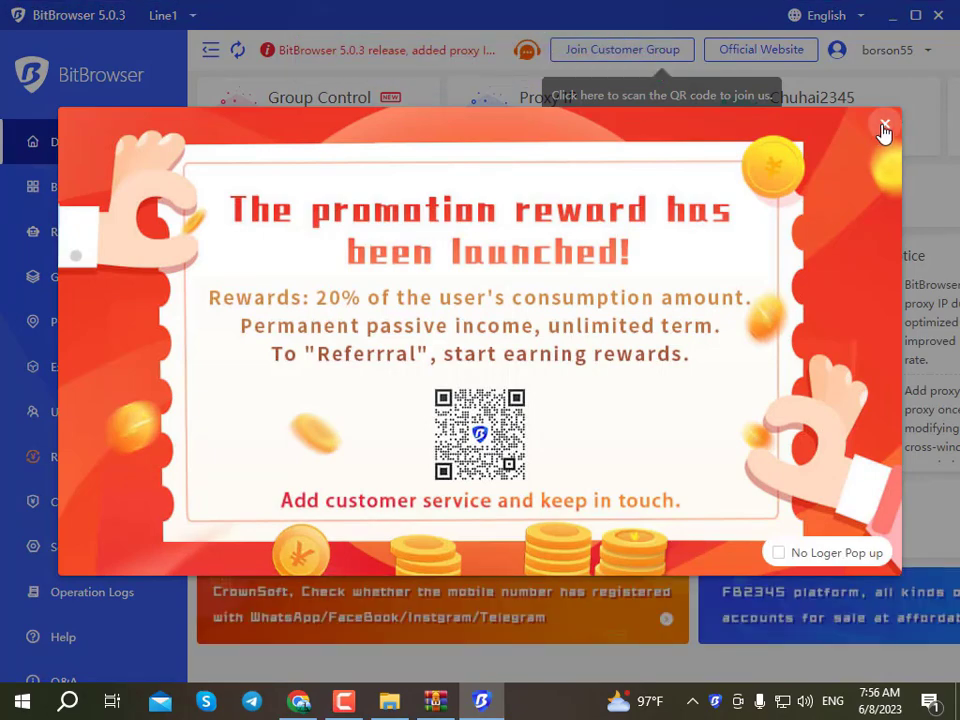
Dismiss the promotion reward and QR code tips and go to Browser Profiles.
{"action": "left_click", "coordinate": [884, 127]}
{"action": "left_click", "coordinate": [748, 117]}
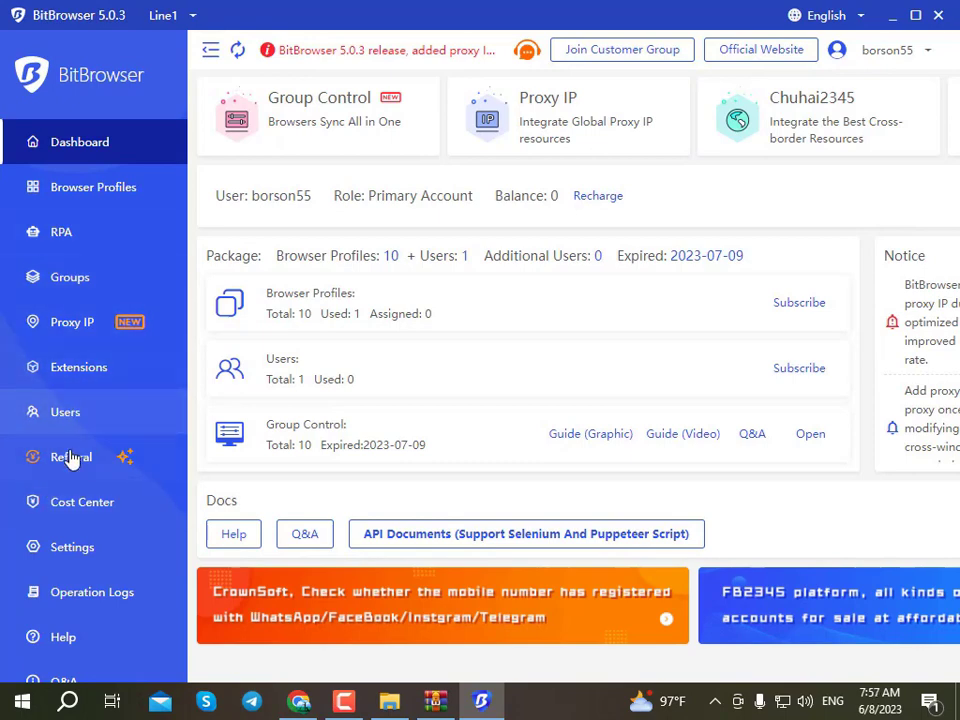
{"action": "scroll", "coordinate": [71, 489], "scroll_direction": "down", "scroll_amount": 1}
{"action": "scroll", "coordinate": [113, 260], "scroll_direction": "up", "scroll_amount": 1}
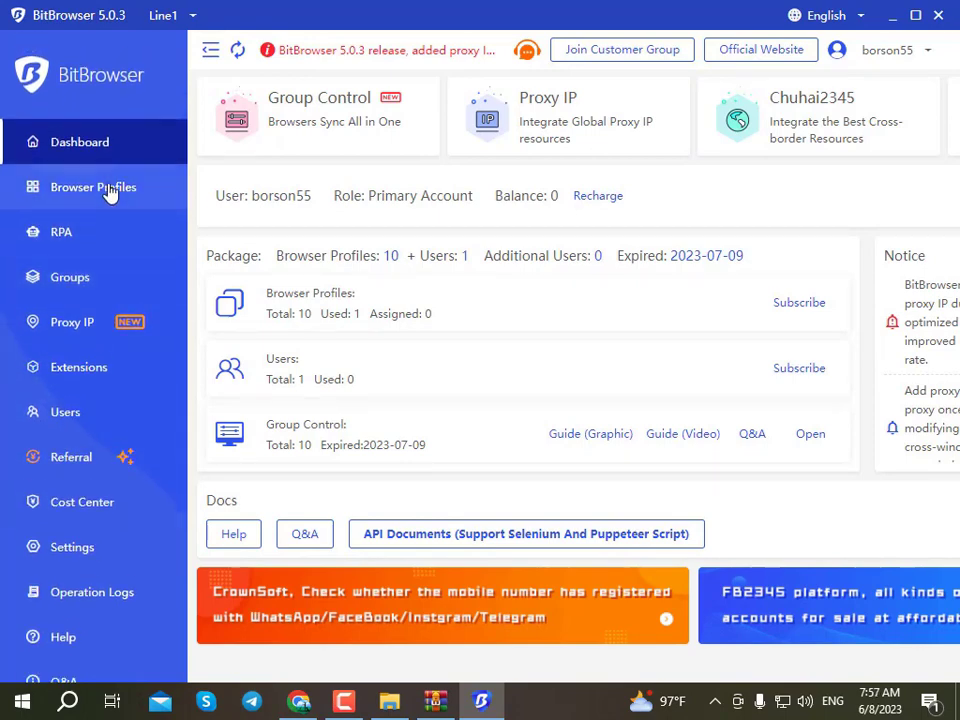
{"action": "left_click", "coordinate": [71, 197]}
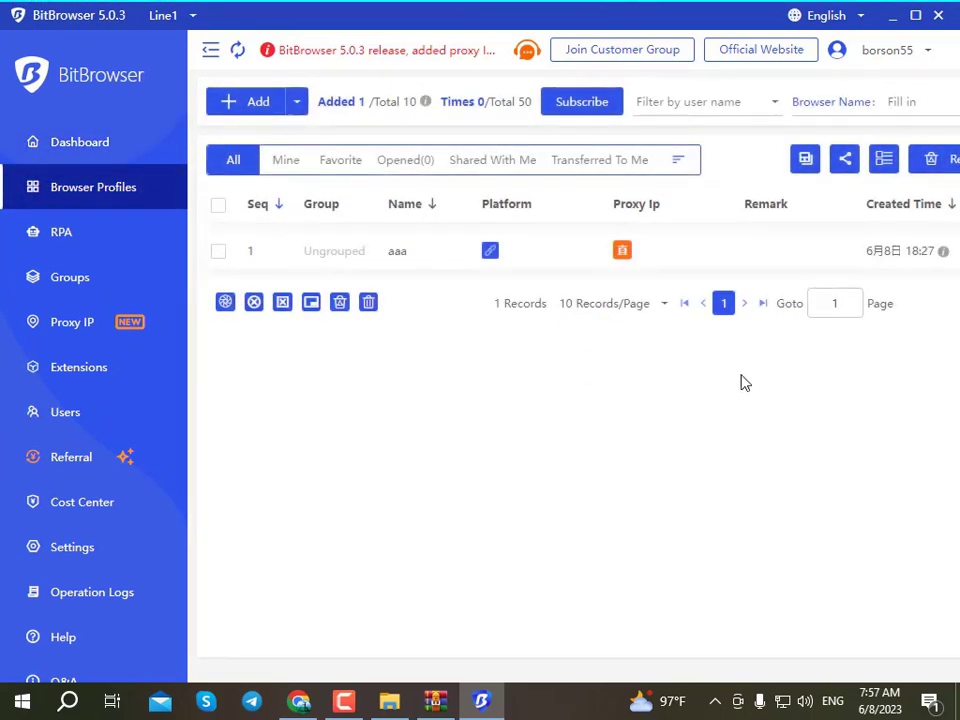
Add a new profile named aaaaa in the Ungroup group.
{"action": "left_click", "coordinate": [258, 102]}
{"action": "left_click", "coordinate": [552, 118]}
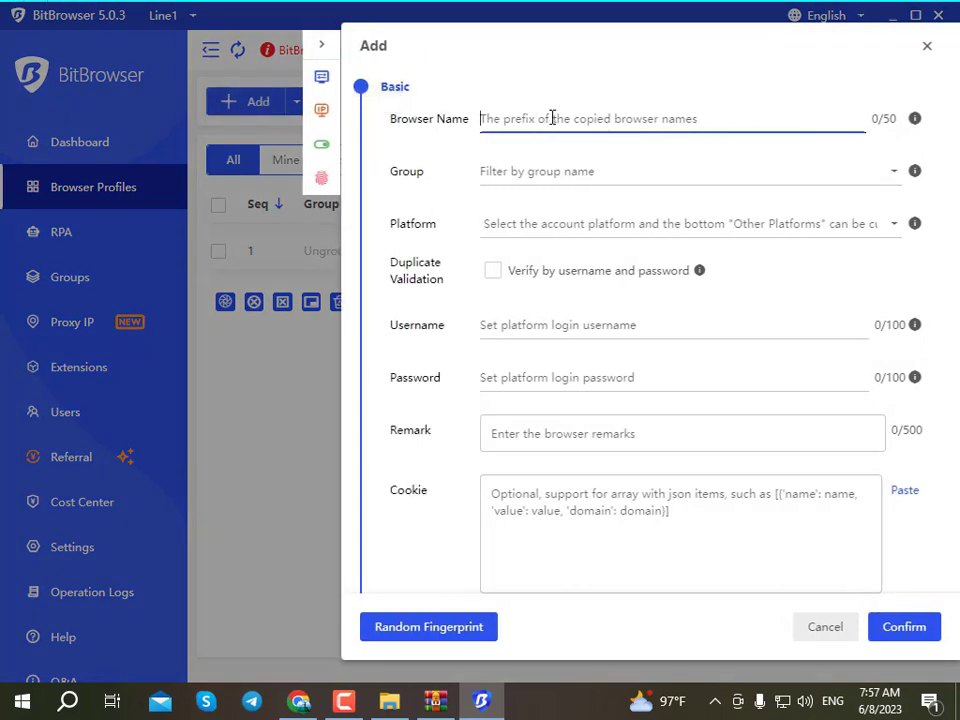
{"action": "type", "text": "aaaaa"}
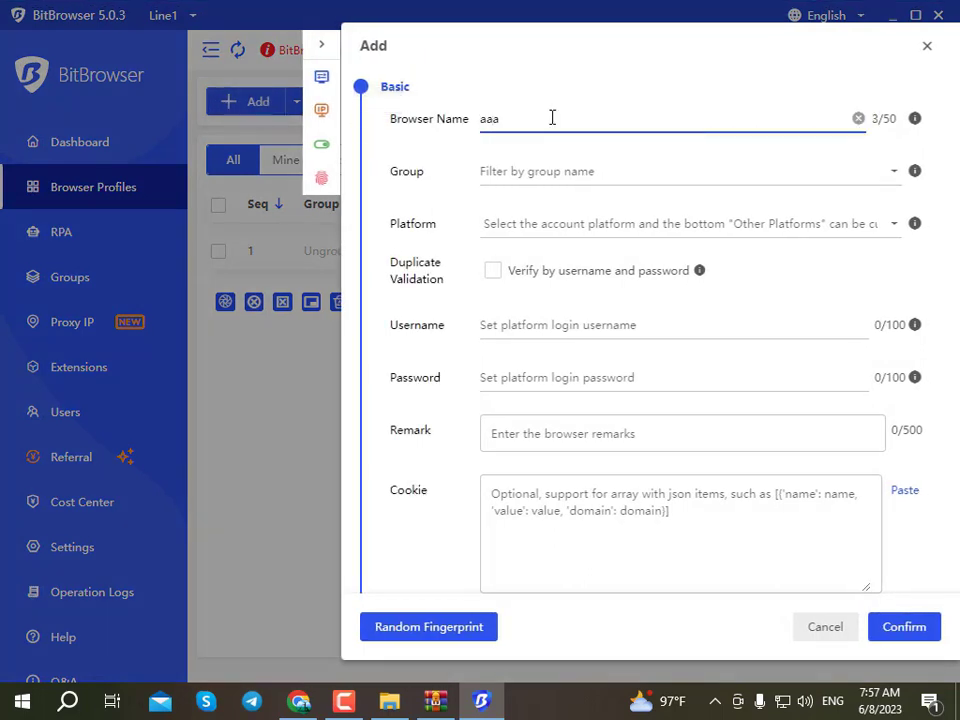
{"action": "left_click", "coordinate": [585, 174]}
{"action": "left_click", "coordinate": [656, 224]}
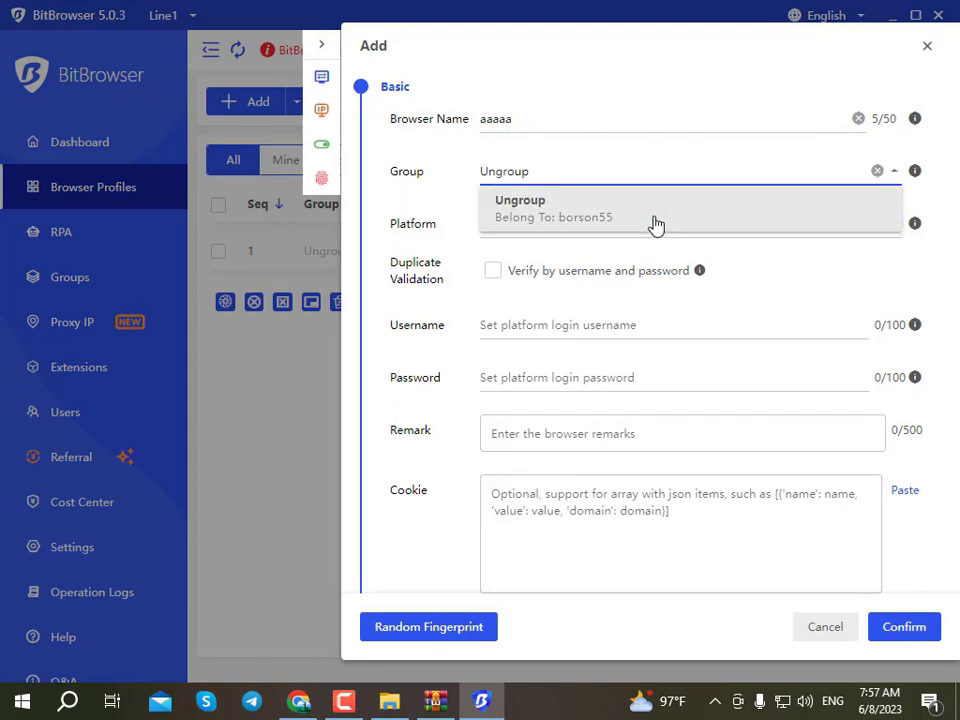
{"action": "left_click", "coordinate": [666, 224]}
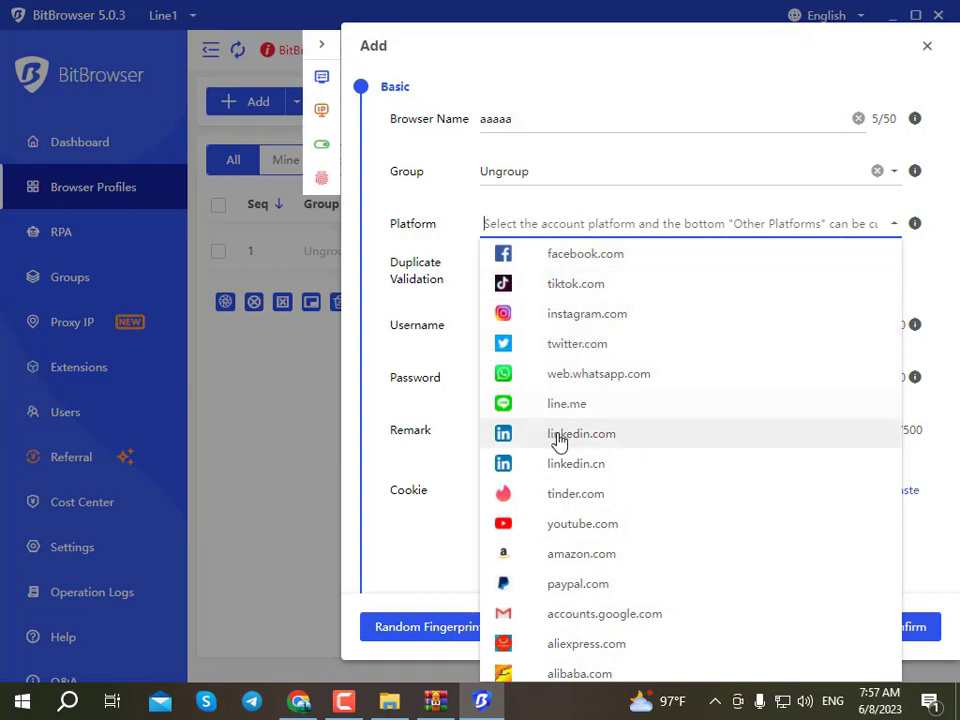
{"action": "left_click", "coordinate": [402, 256]}
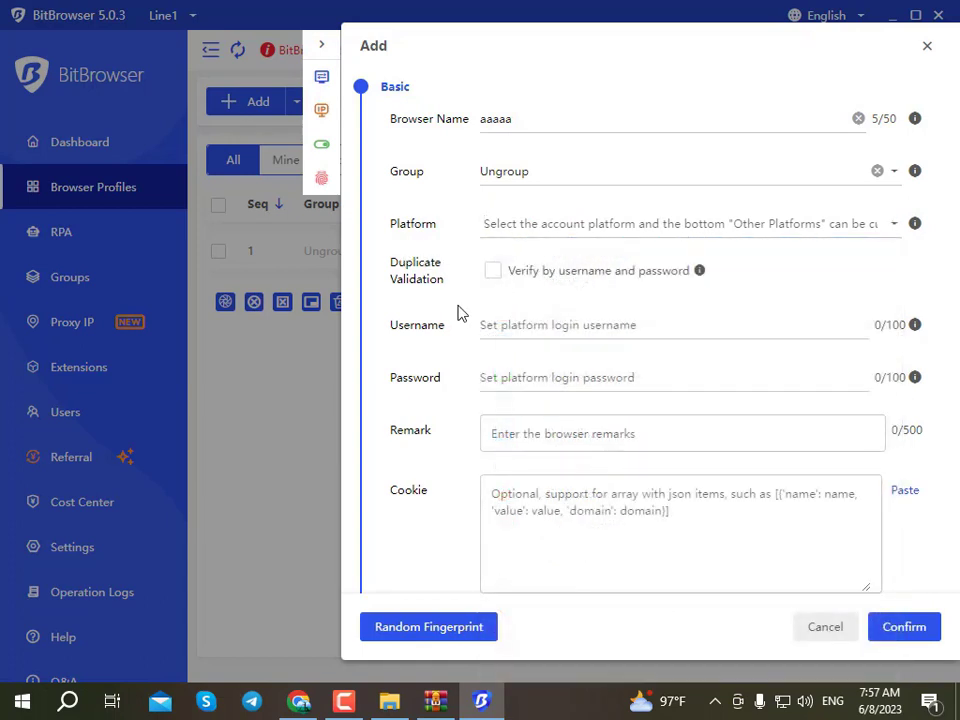
Scroll through the new profile's default fingerprint settings.
{"action": "scroll", "coordinate": [505, 315], "scroll_direction": "down", "scroll_amount": 4}
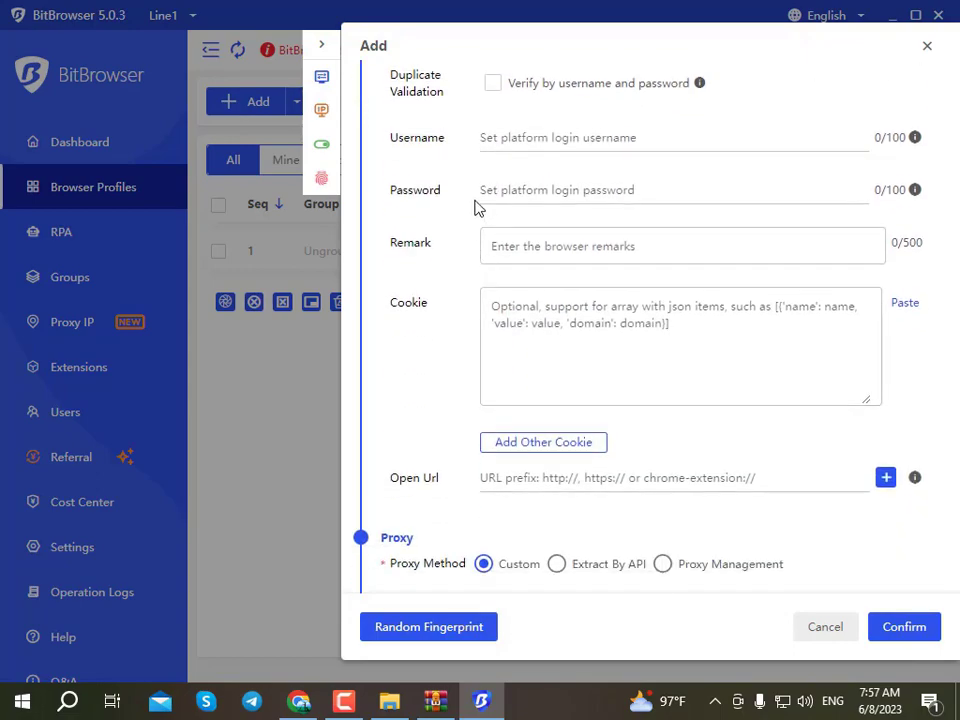
{"action": "scroll", "coordinate": [568, 264], "scroll_direction": "down", "scroll_amount": 1}
{"action": "scroll", "coordinate": [568, 264], "scroll_direction": "down", "scroll_amount": 20}
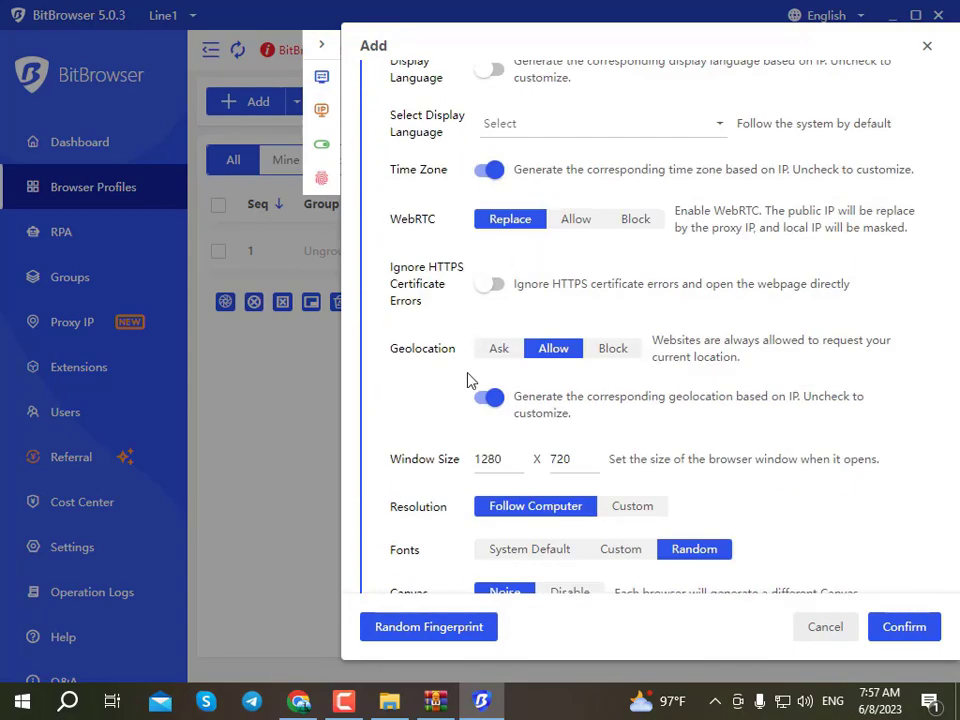
{"action": "scroll", "coordinate": [529, 358], "scroll_direction": "up", "scroll_amount": 3}
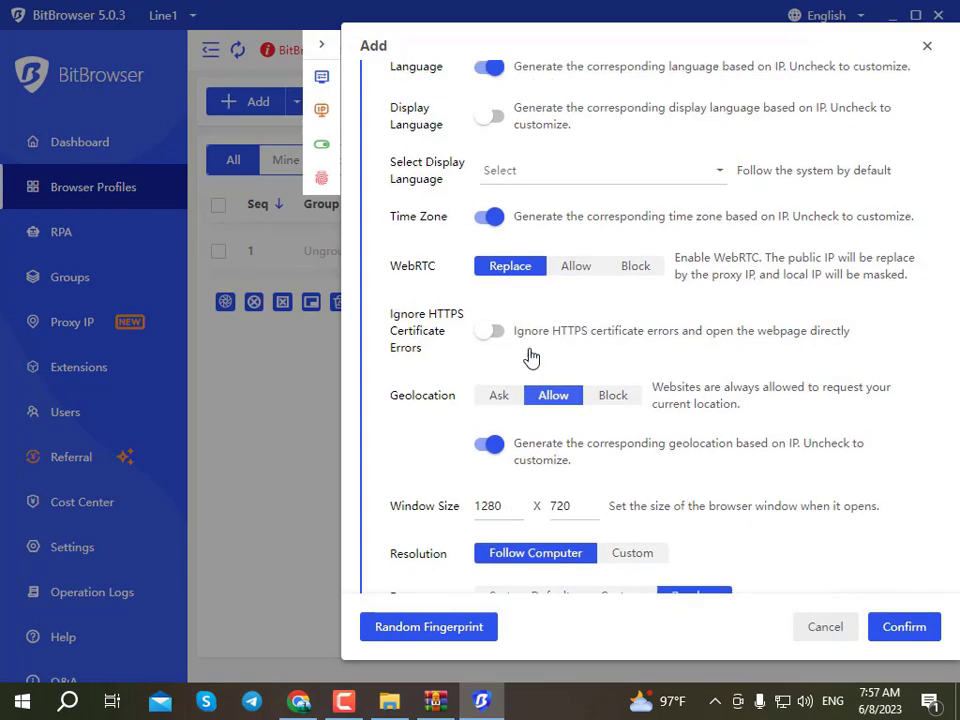
{"action": "scroll", "coordinate": [536, 350], "scroll_direction": "up", "scroll_amount": 1}
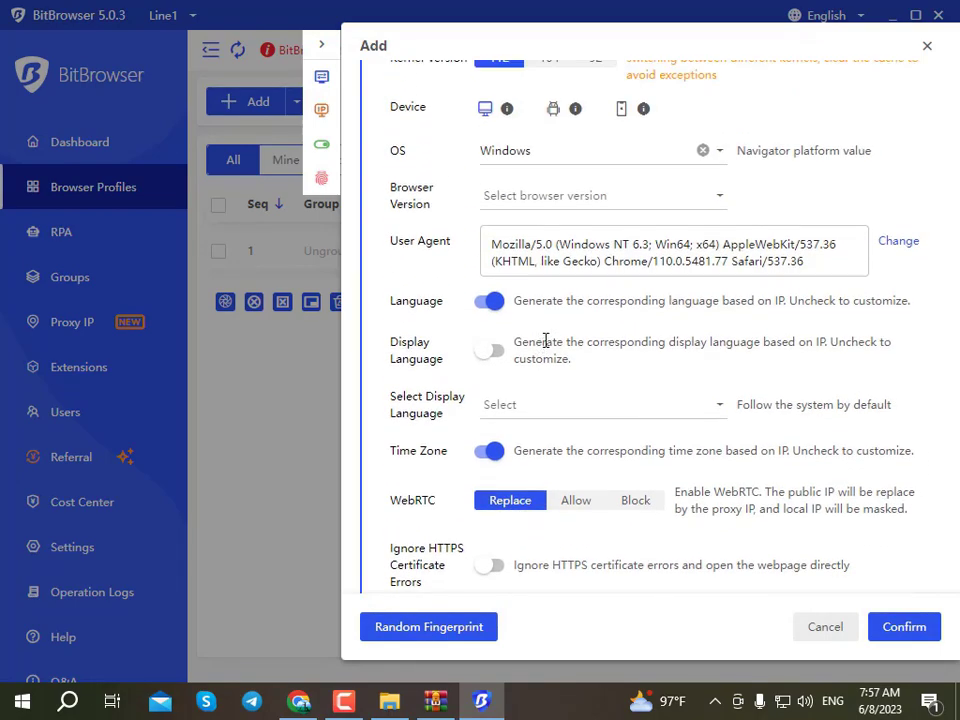
{"action": "scroll", "coordinate": [550, 345], "scroll_direction": "down", "scroll_amount": 10}
{"action": "scroll", "coordinate": [572, 326], "scroll_direction": "up", "scroll_amount": 1}
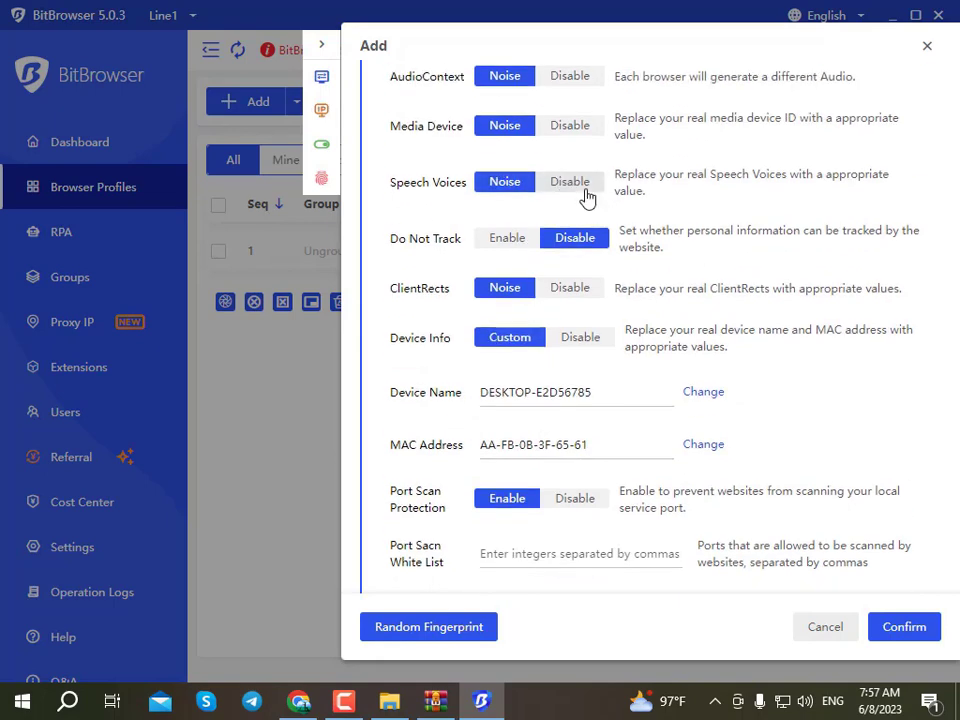
{"action": "scroll", "coordinate": [598, 229], "scroll_direction": "down", "scroll_amount": 2}
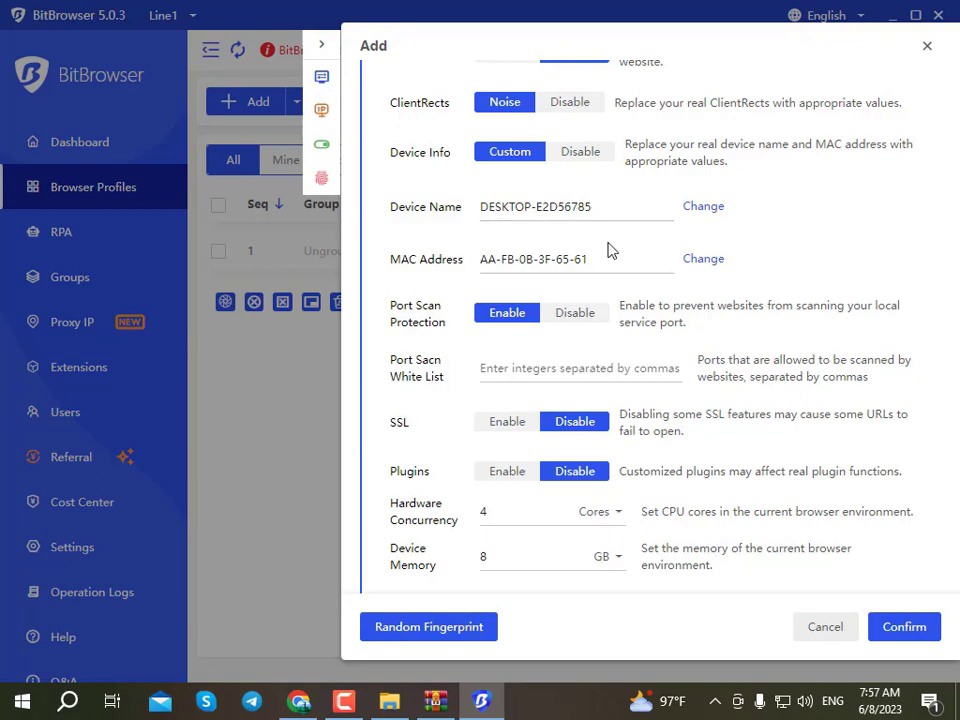
{"action": "scroll", "coordinate": [611, 250], "scroll_direction": "up", "scroll_amount": 15}
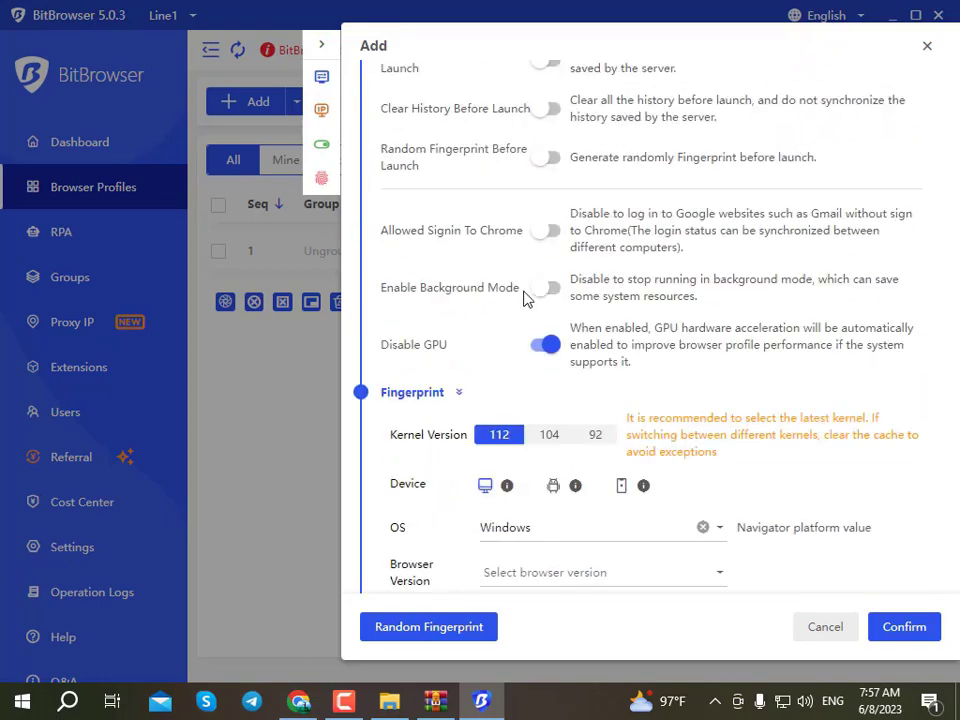
{"action": "scroll", "coordinate": [527, 300], "scroll_direction": "up", "scroll_amount": 12}
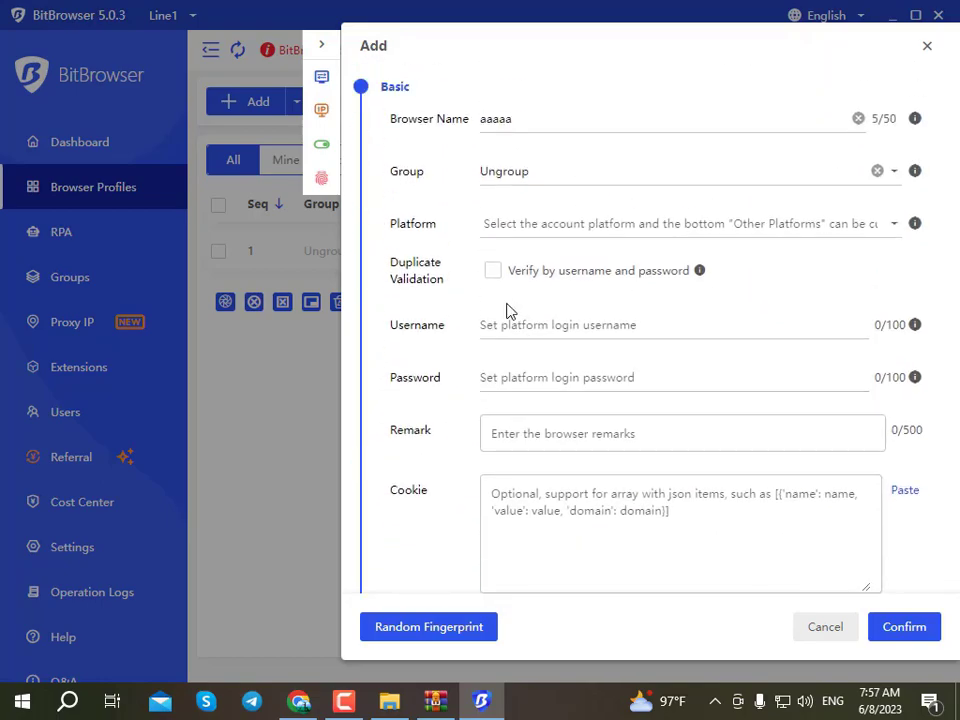
{"action": "scroll", "coordinate": [686, 287], "scroll_direction": "down", "scroll_amount": 20}
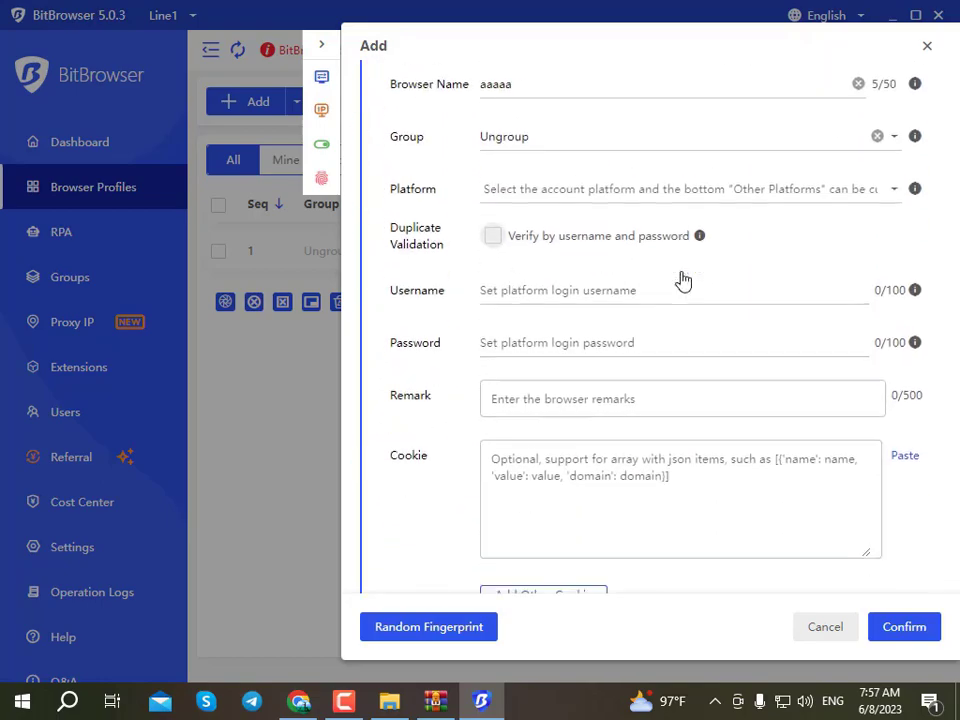
{"action": "scroll", "coordinate": [695, 288], "scroll_direction": "down", "scroll_amount": 10}
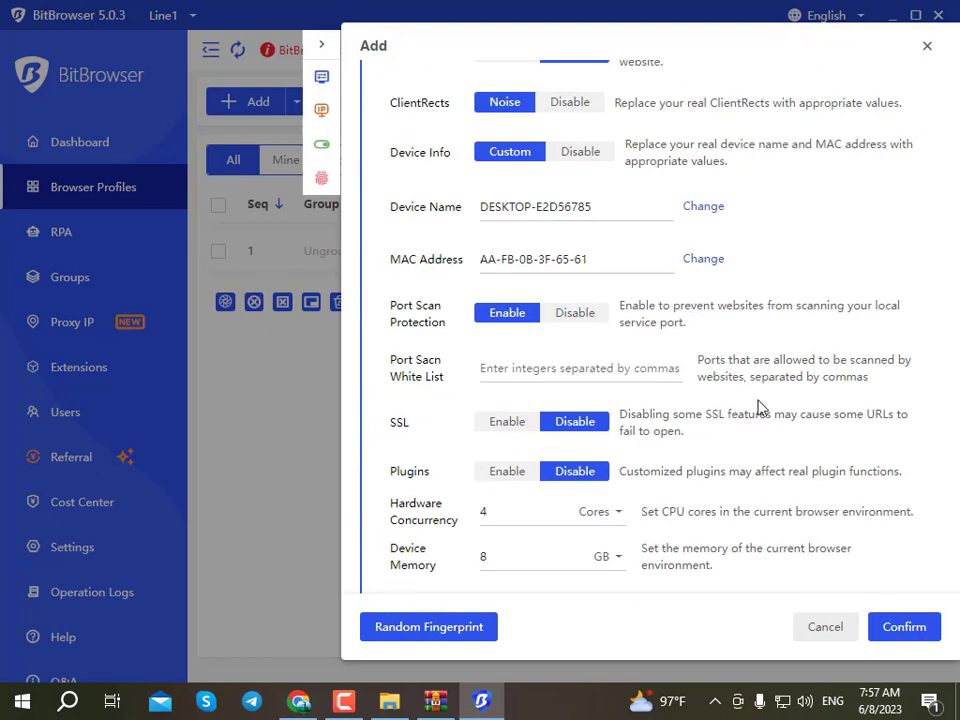
Confirm the aaaaa profile and launch it from the profile table.
{"action": "left_click", "coordinate": [900, 636]}
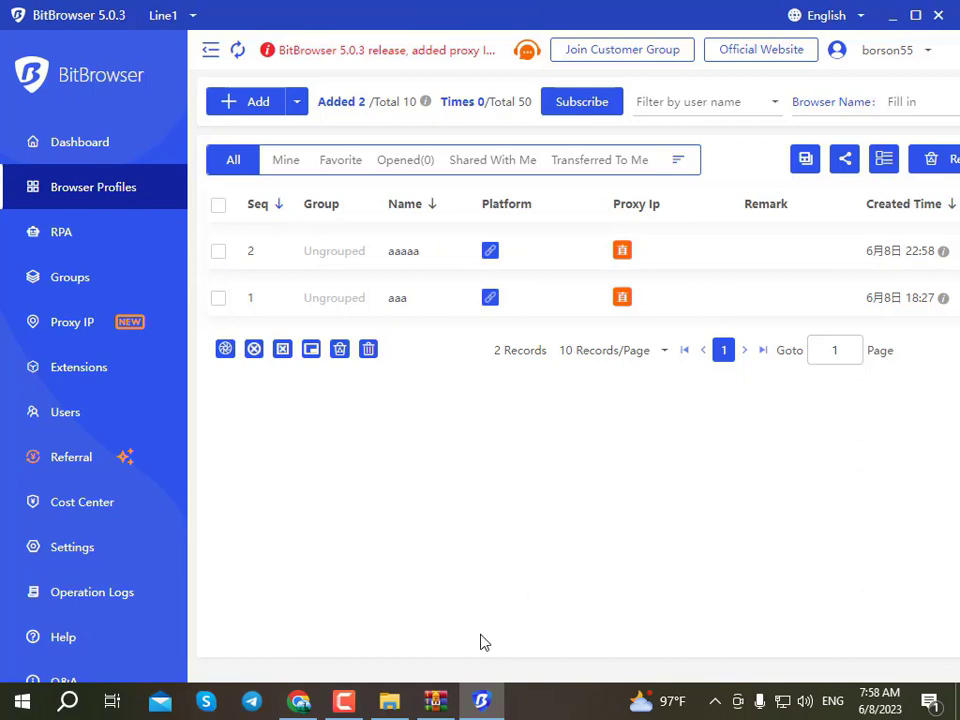
{"action": "left_click_drag", "start_coordinate": [480, 674], "coordinate": [652, 674]}
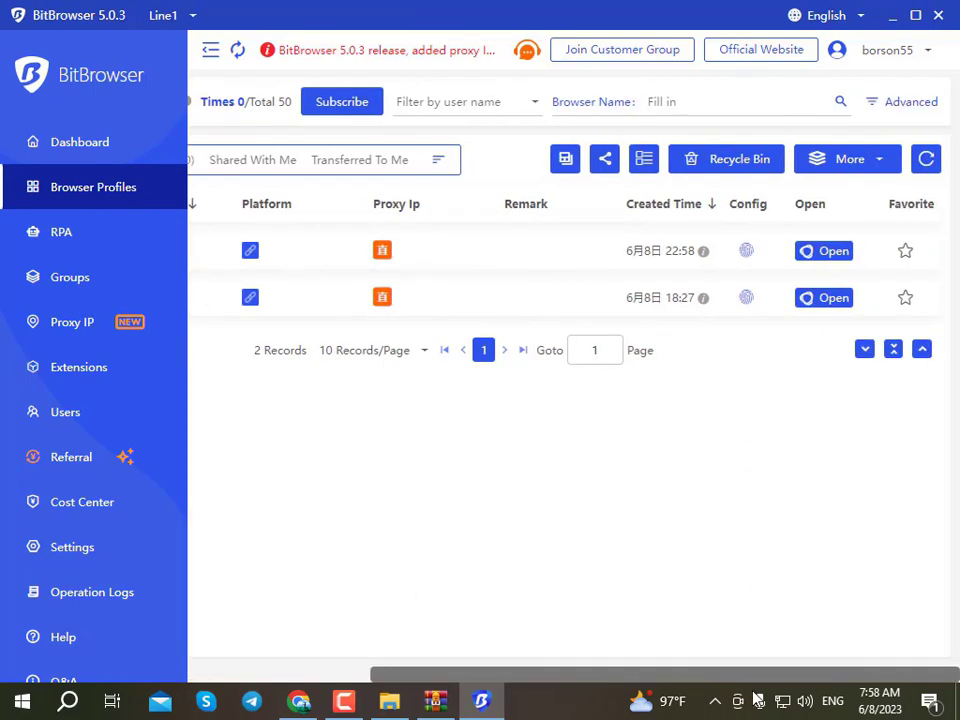
{"action": "left_click", "coordinate": [810, 253]}
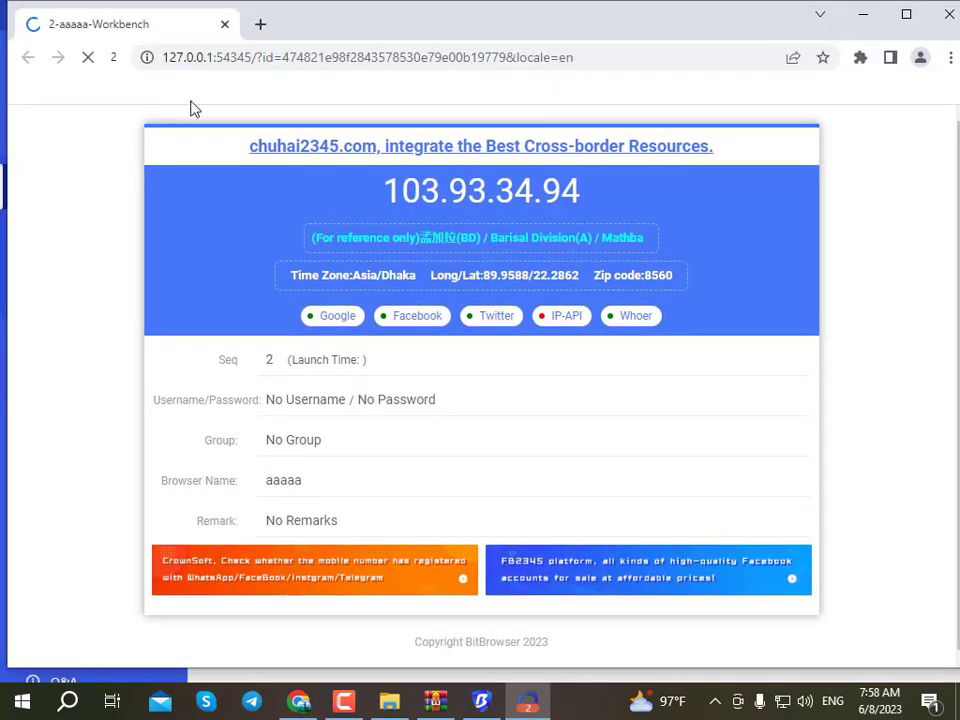
Maximize the profile browser and search Google for 'survey'.
{"action": "left_click", "coordinate": [261, 24]}
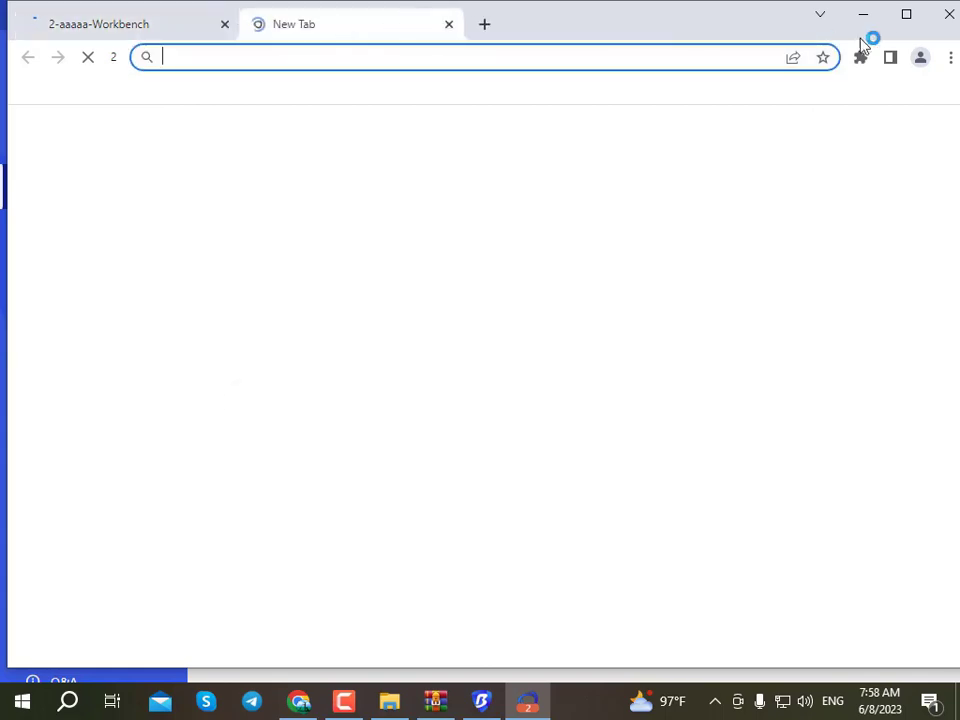
{"action": "left_click", "coordinate": [905, 16]}
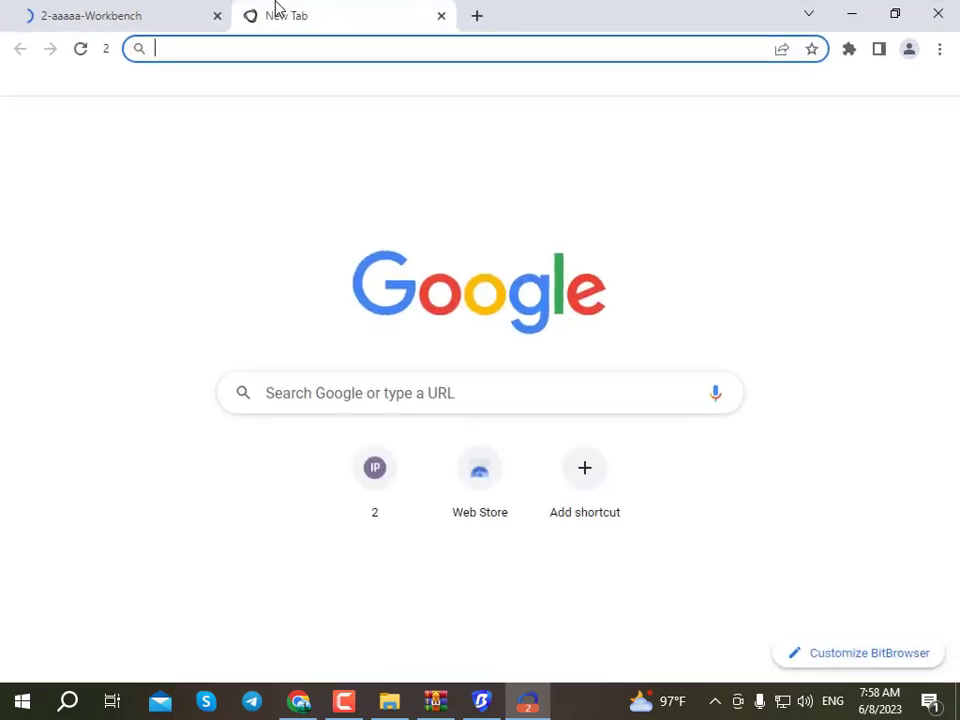
{"action": "left_click", "coordinate": [218, 17]}
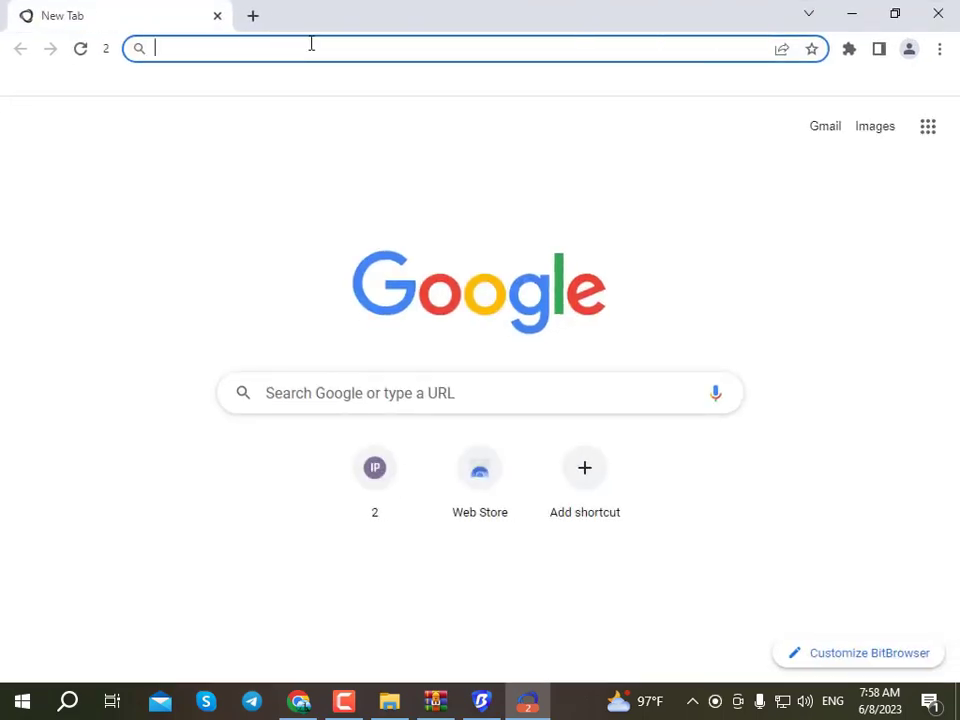
{"action": "type", "text": "suy"}
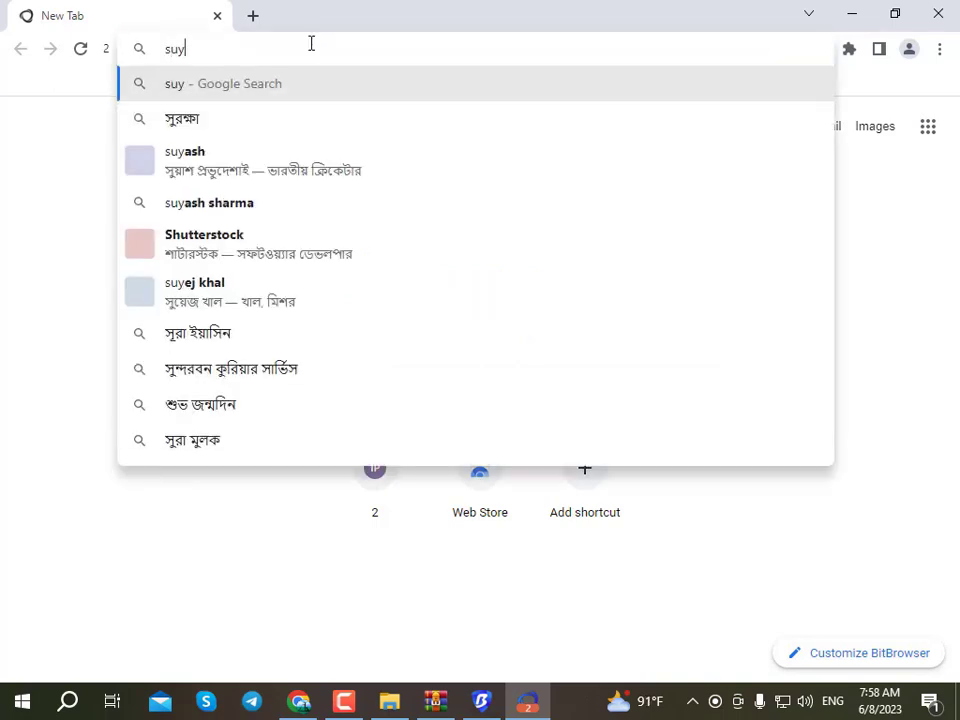
{"action": "key", "text": "BackSpace"}
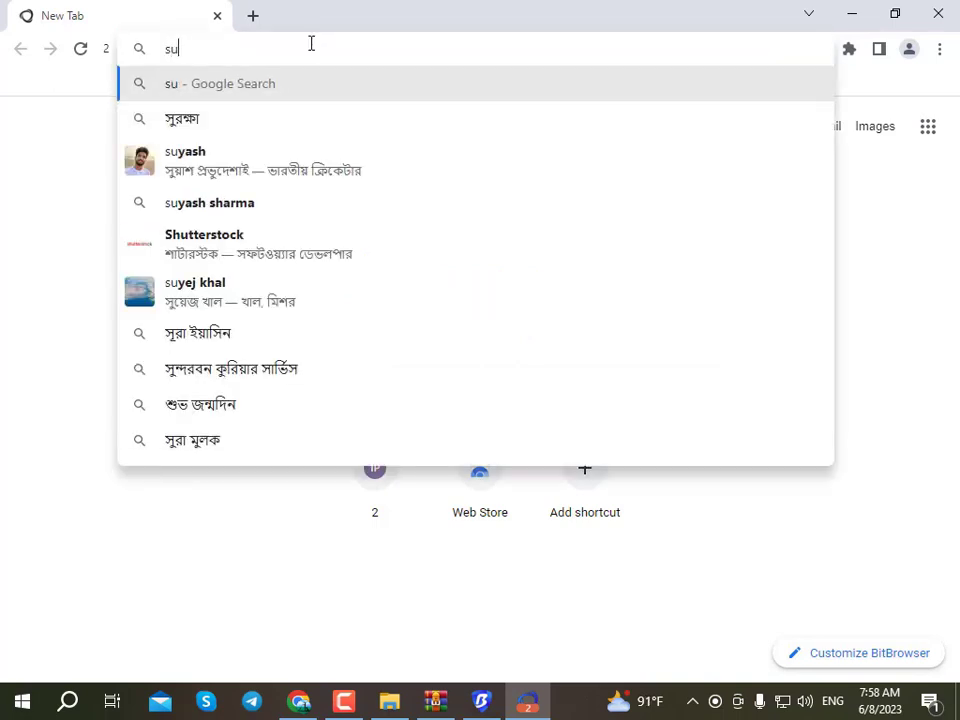
{"action": "type", "text": "rvey"}
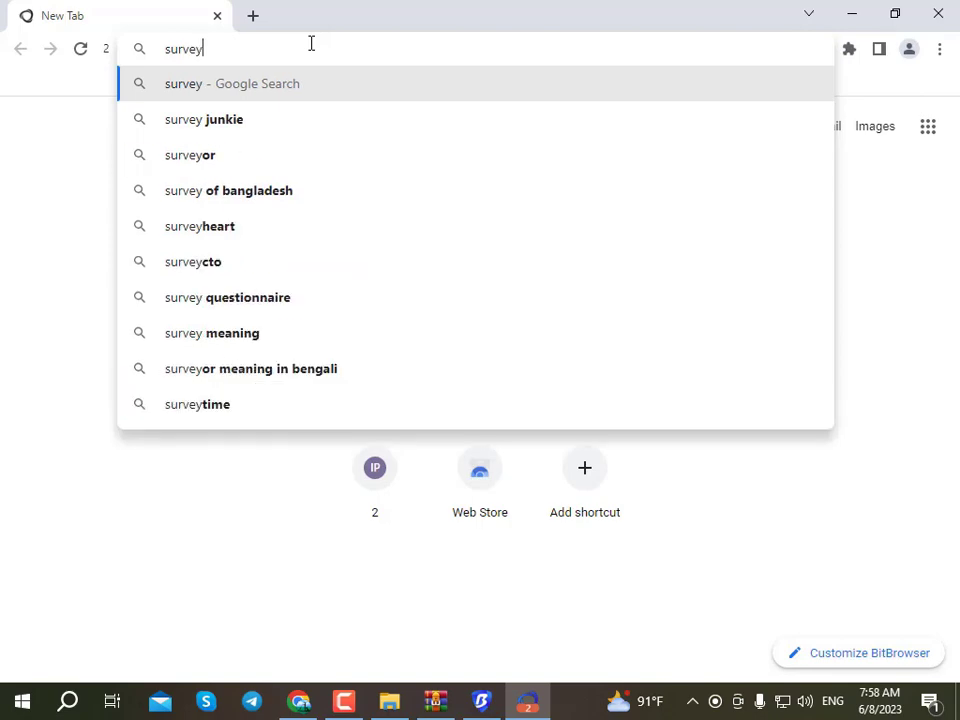
{"action": "key", "text": "Return"}
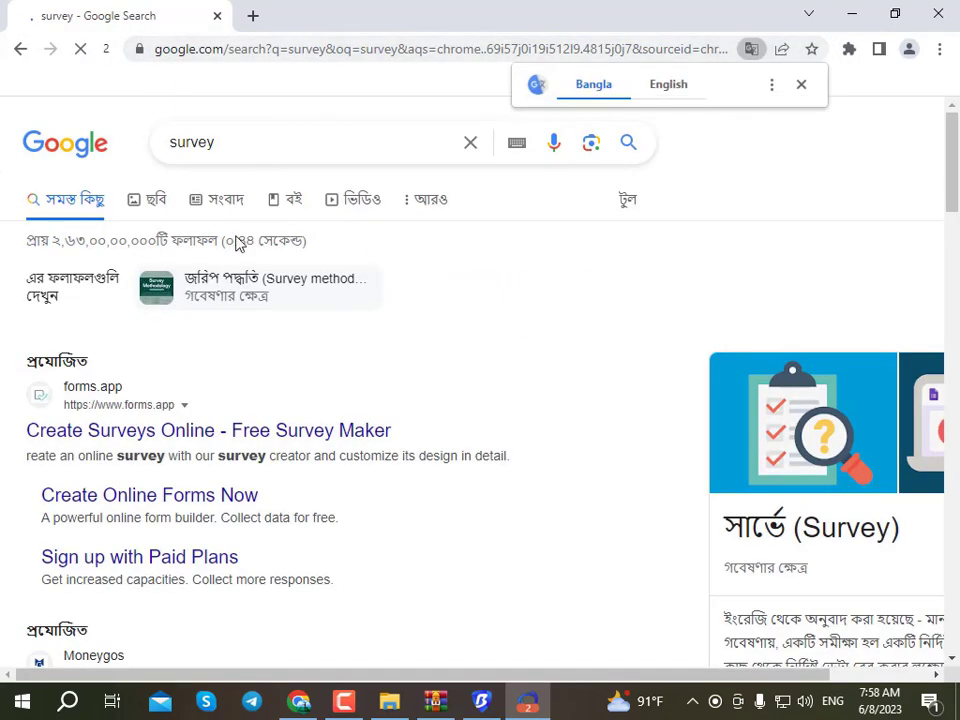
{"action": "scroll", "coordinate": [90, 505], "scroll_direction": "down", "scroll_amount": 5}
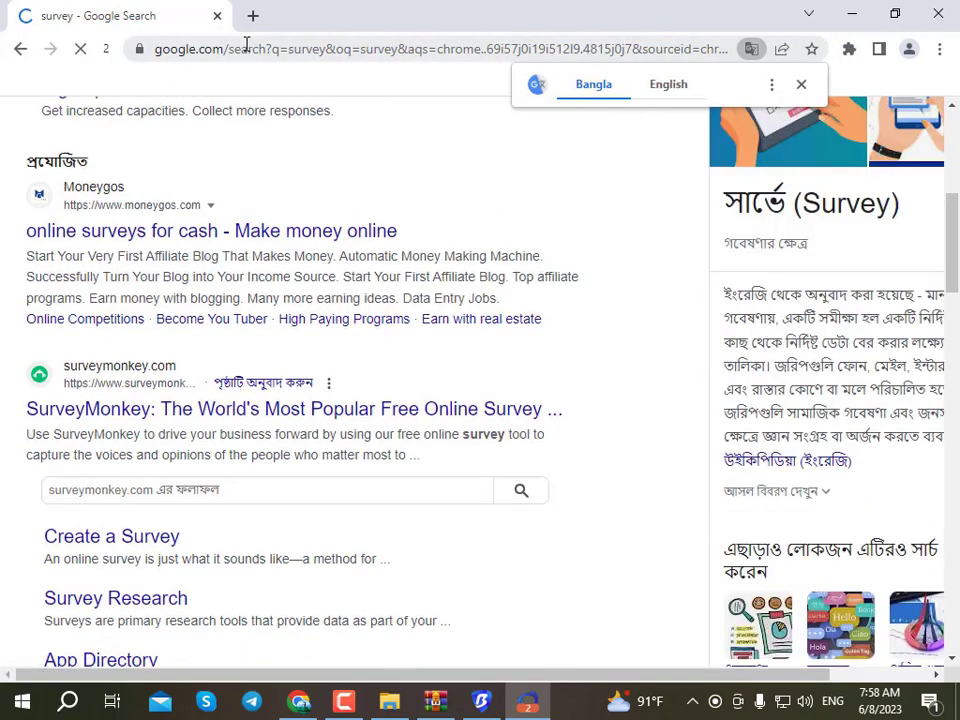
Search Google for 'cpa marketing' in a new tab.
{"action": "left_click", "coordinate": [253, 15]}
{"action": "type", "text": "cpa"}
{"action": "left_click", "coordinate": [279, 135]}
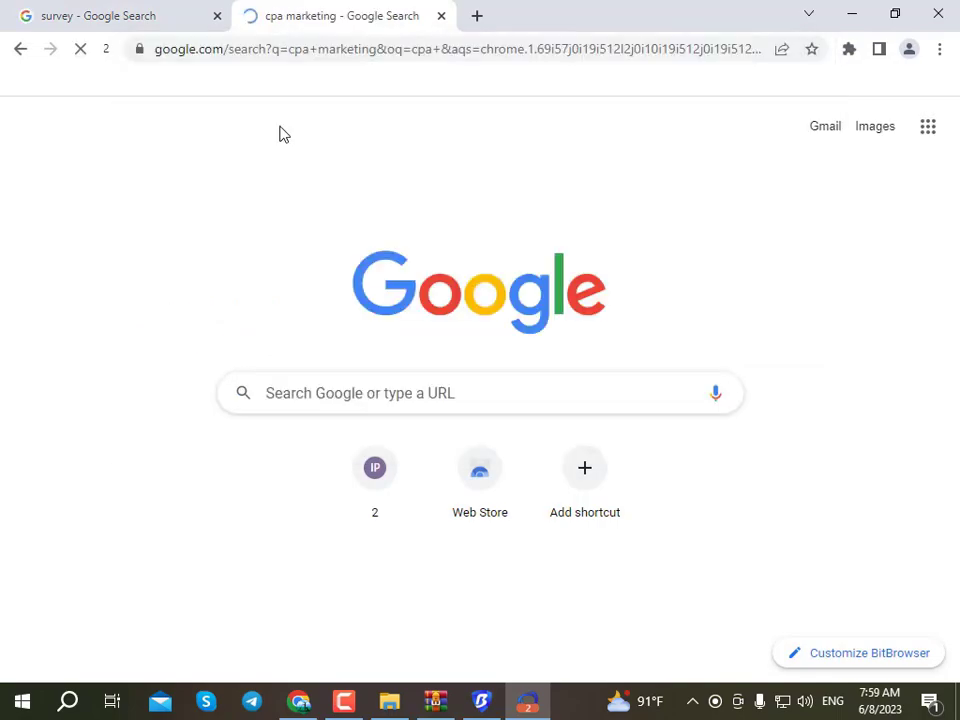
Return to the survey results and open the SurveyMonkey site.
{"action": "left_click", "coordinate": [165, 20]}
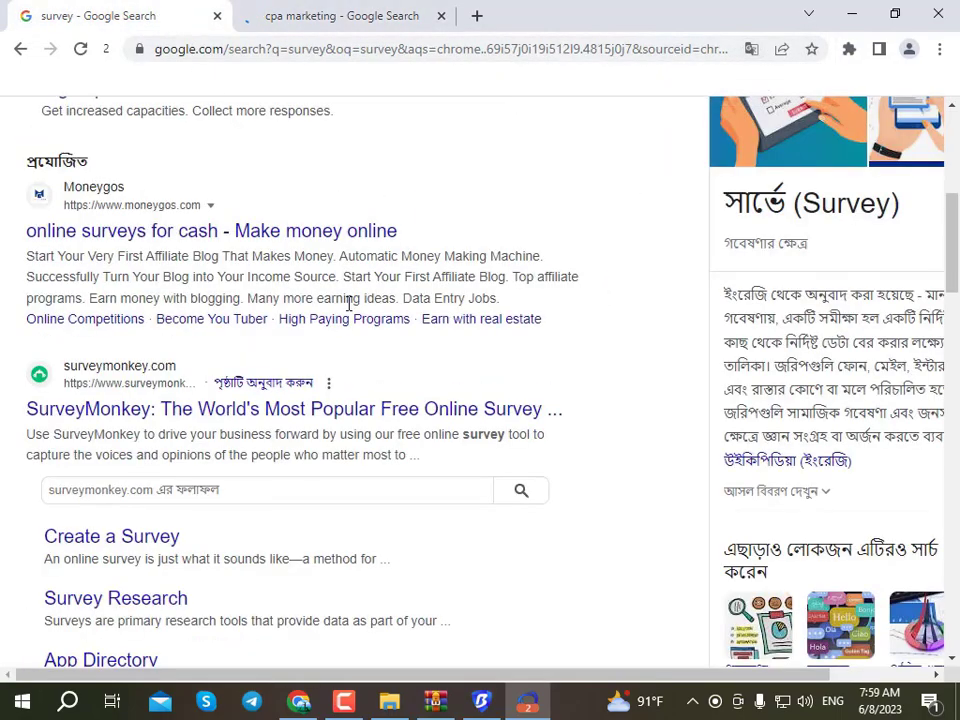
{"action": "scroll", "coordinate": [133, 320], "scroll_direction": "down", "scroll_amount": 5}
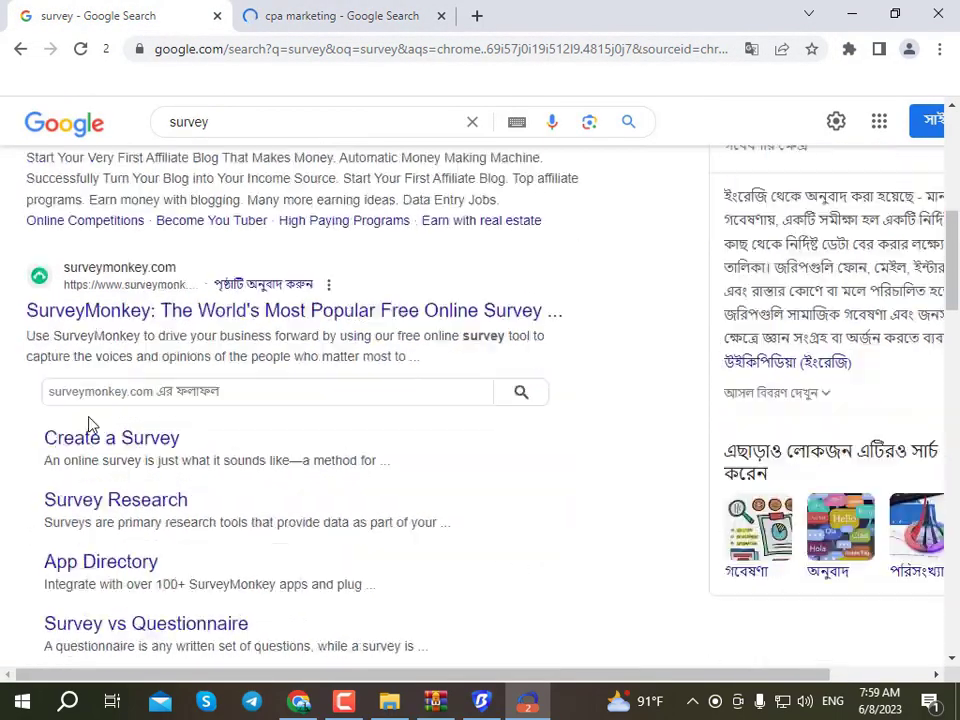
{"action": "scroll", "coordinate": [120, 447], "scroll_direction": "down", "scroll_amount": 6}
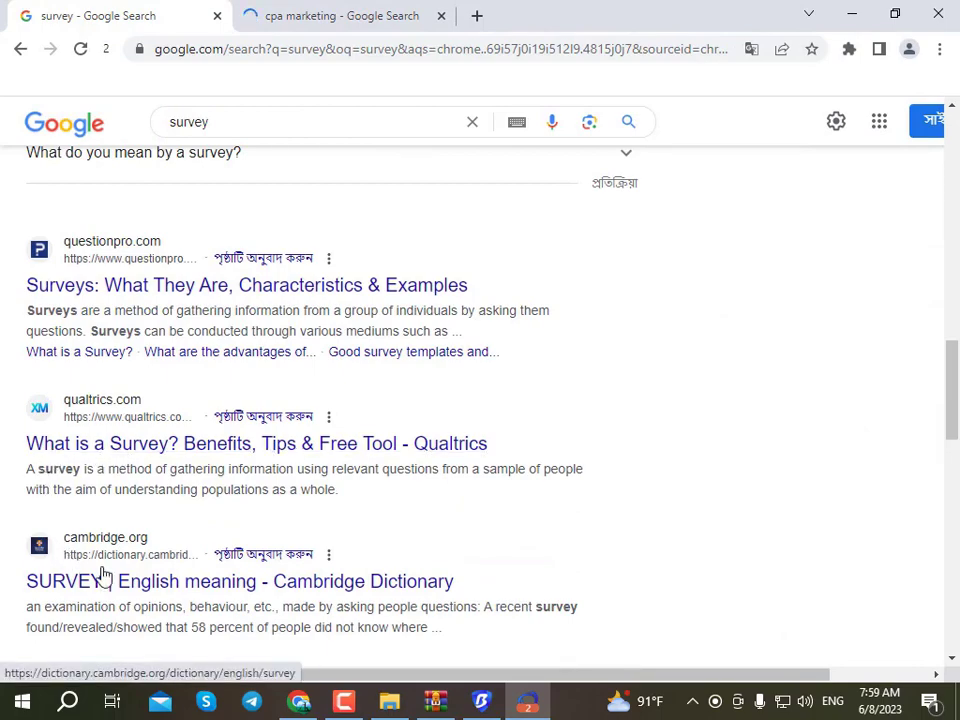
{"action": "scroll", "coordinate": [145, 578], "scroll_direction": "down", "scroll_amount": 5}
{"action": "scroll", "coordinate": [229, 443], "scroll_direction": "up", "scroll_amount": 13}
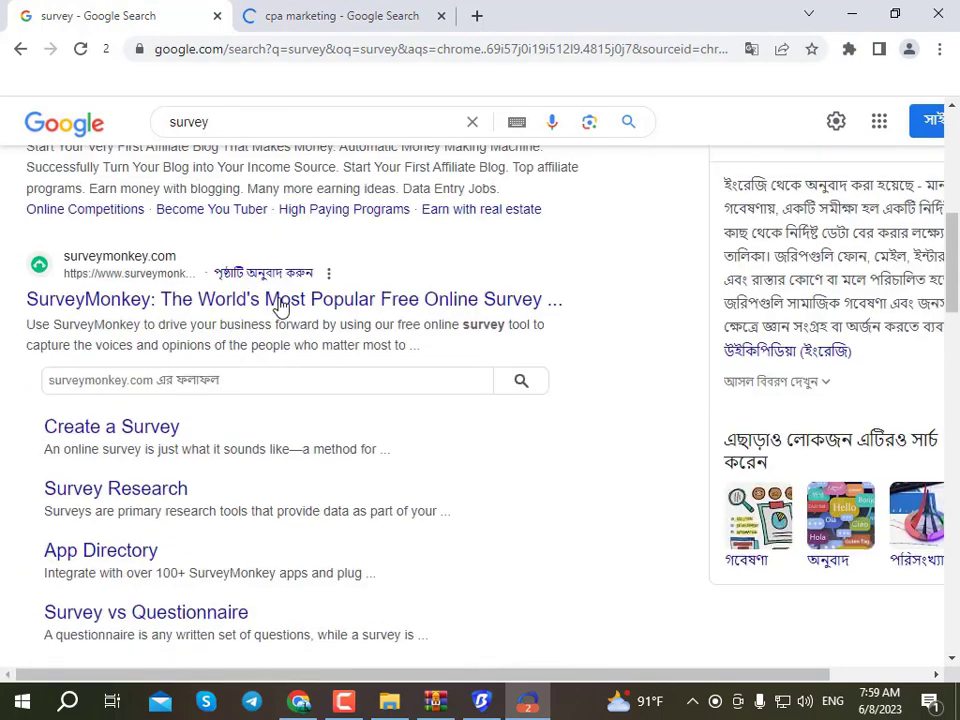
{"action": "left_click", "coordinate": [279, 306]}
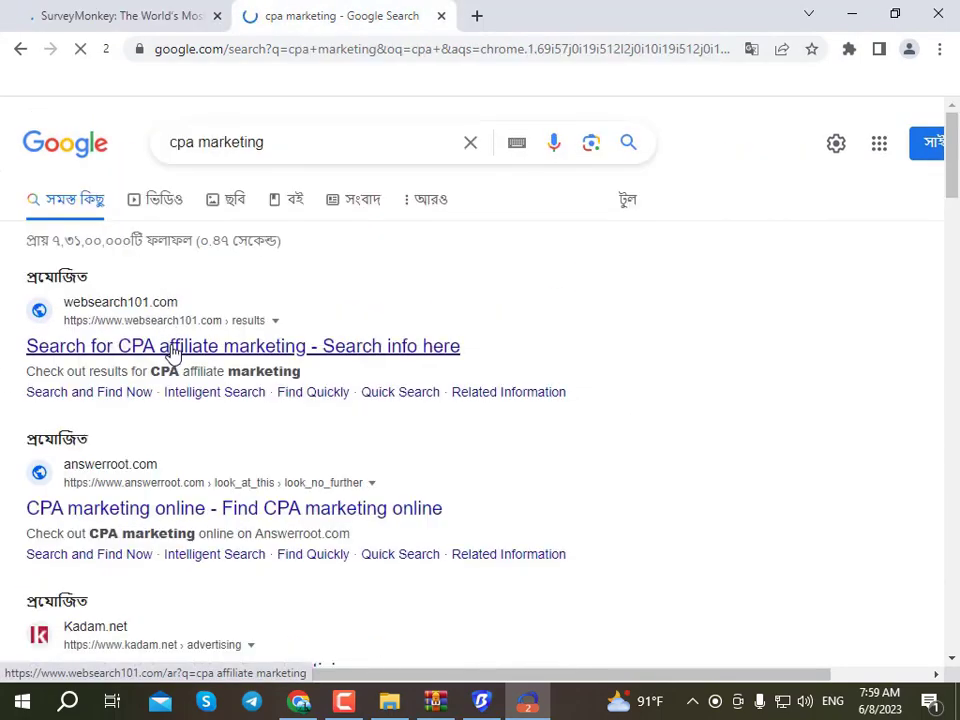
{"action": "left_click", "coordinate": [160, 12]}
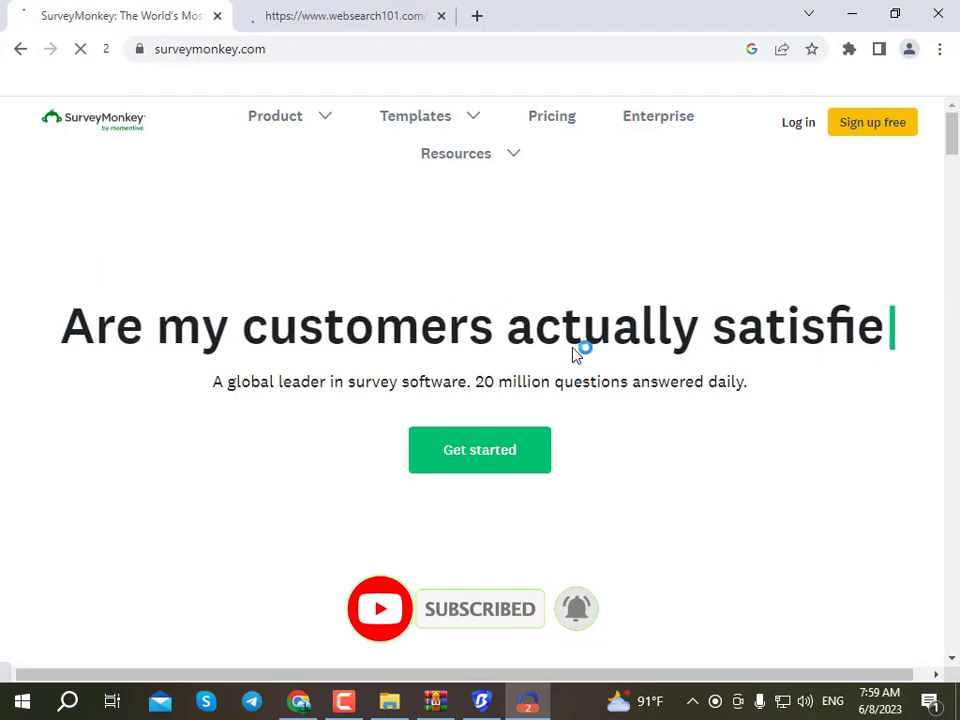
Switch to the websearch101 results tab, then bring the BitBrowser client's profile list forward.
{"action": "scroll", "coordinate": [630, 302], "scroll_direction": "down", "scroll_amount": 5}
{"action": "scroll", "coordinate": [630, 300], "scroll_direction": "up", "scroll_amount": 4}
{"action": "scroll", "coordinate": [380, 200], "scroll_direction": "down", "scroll_amount": 18}
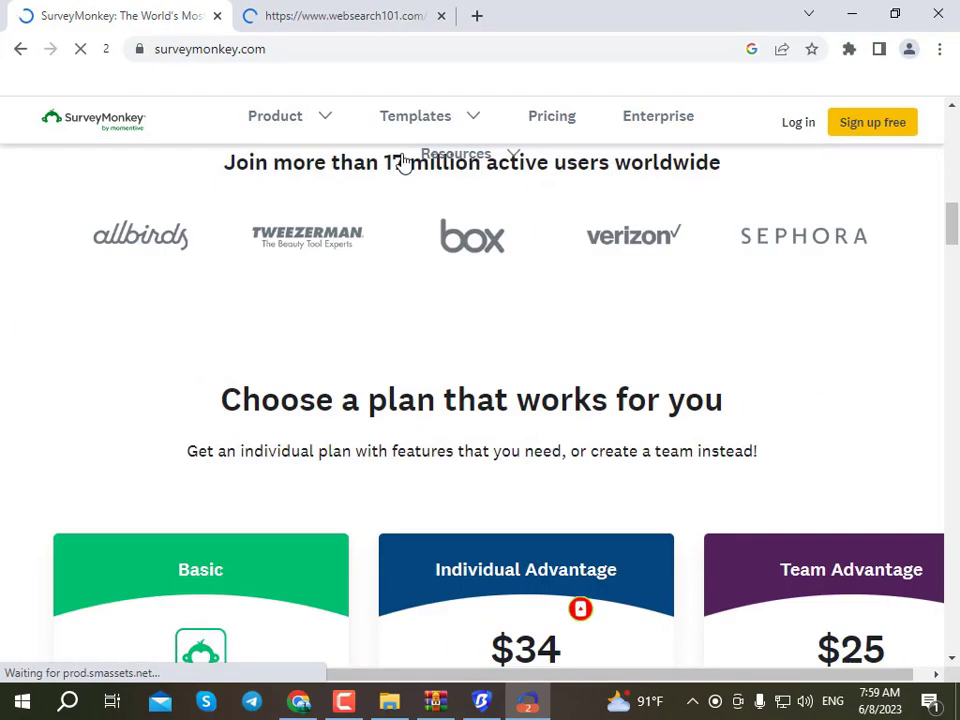
{"action": "scroll", "coordinate": [415, 179], "scroll_direction": "up", "scroll_amount": 9}
{"action": "scroll", "coordinate": [410, 150], "scroll_direction": "up", "scroll_amount": 9}
{"action": "left_click", "coordinate": [383, 17]}
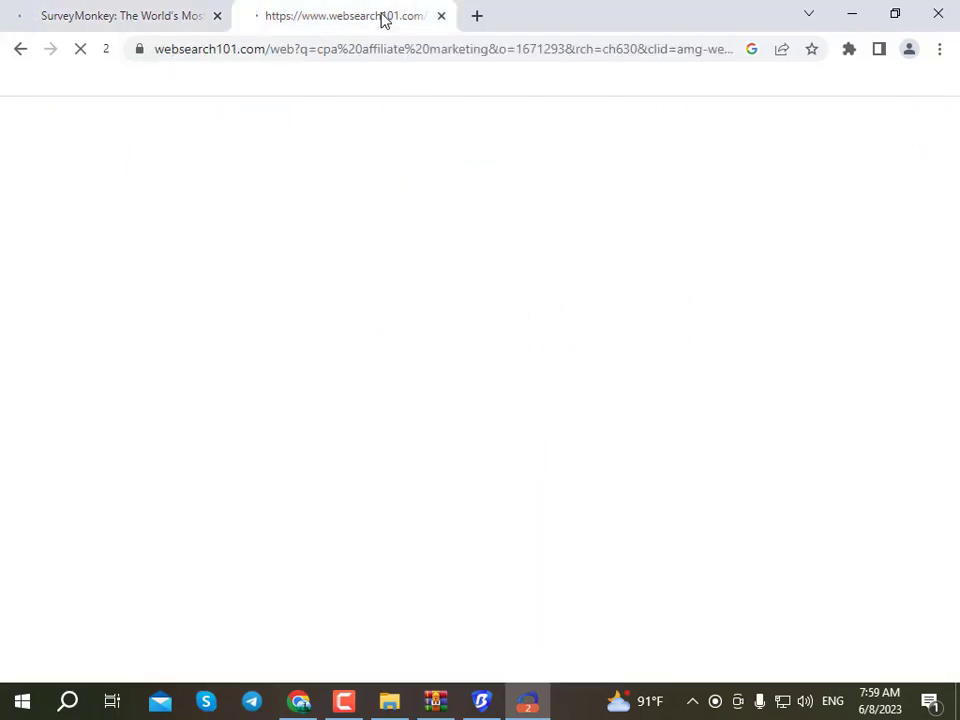
{"action": "left_click", "coordinate": [482, 701]}
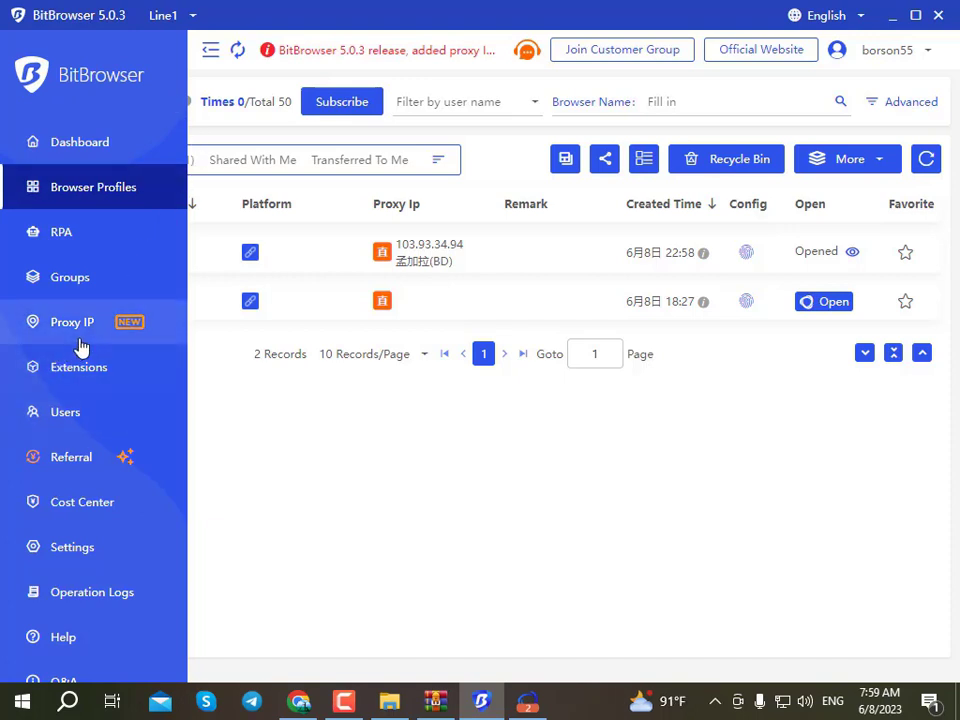
Browse the Proxy IP page, then go to the Cost Center billing page.
{"action": "left_click", "coordinate": [141, 334]}
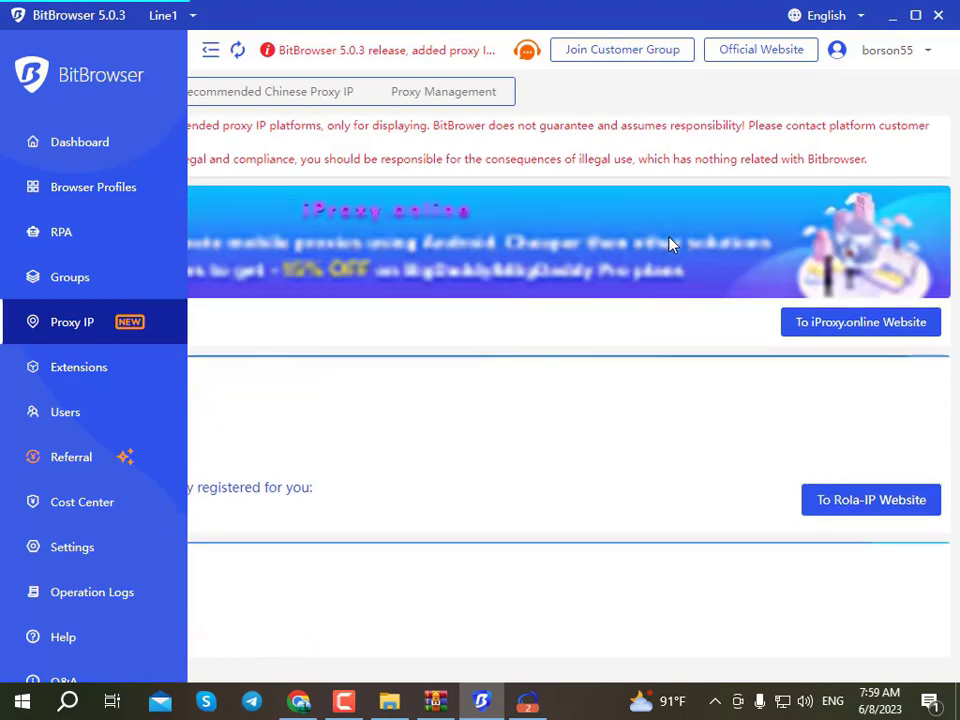
{"action": "scroll", "coordinate": [671, 242], "scroll_direction": "down", "scroll_amount": 1}
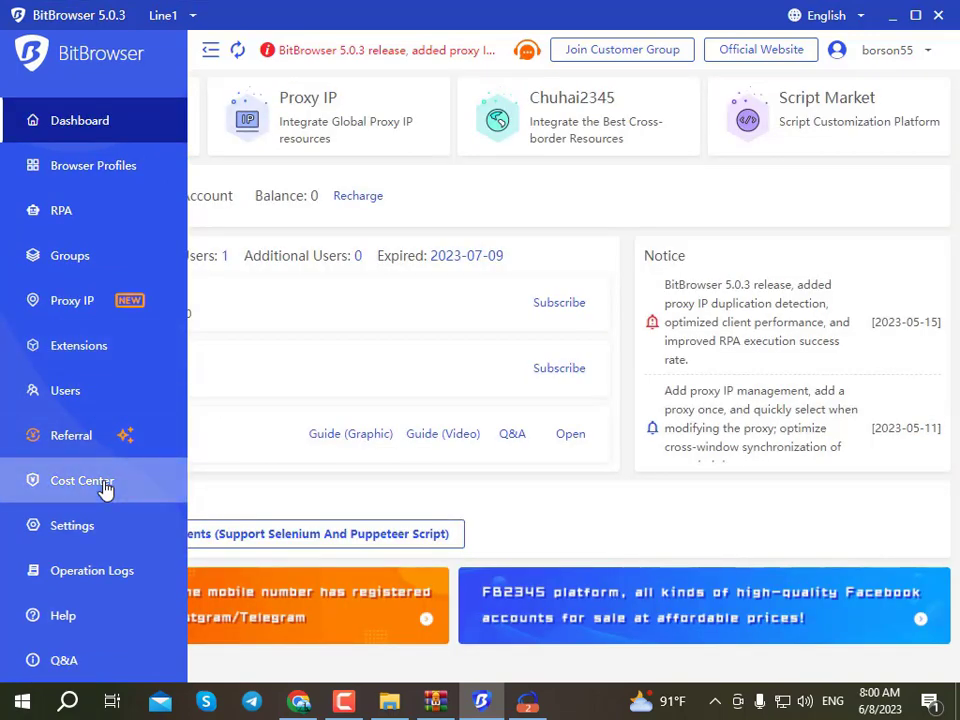
{"action": "left_click", "coordinate": [103, 482]}
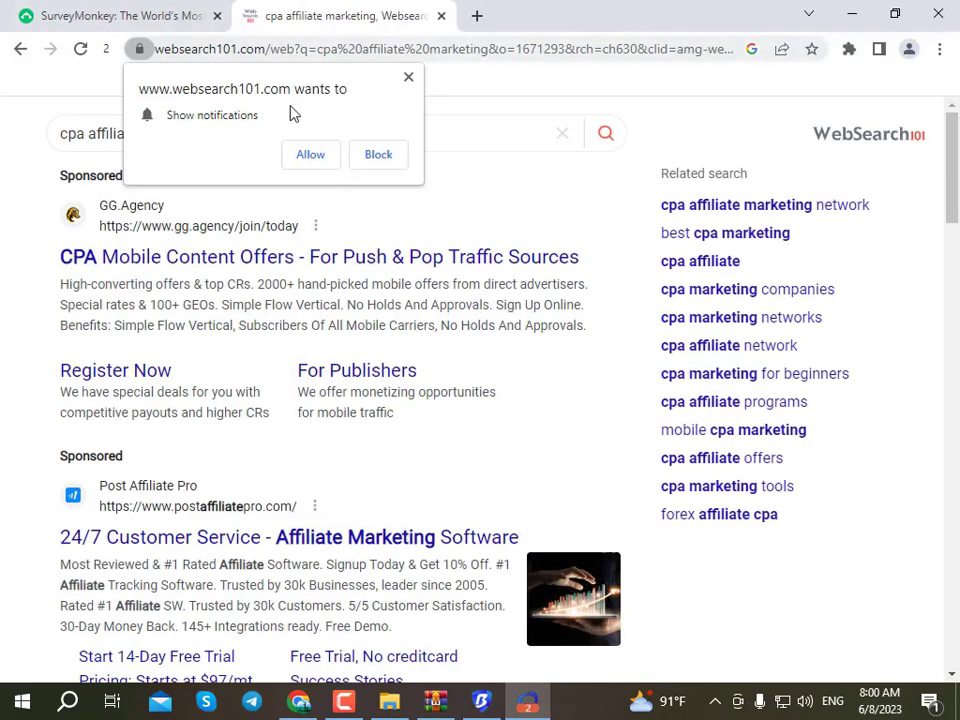
Allow websearch101 notifications and scroll through the results.
{"action": "left_click", "coordinate": [316, 160]}
{"action": "scroll", "coordinate": [567, 273], "scroll_direction": "down", "scroll_amount": 10}
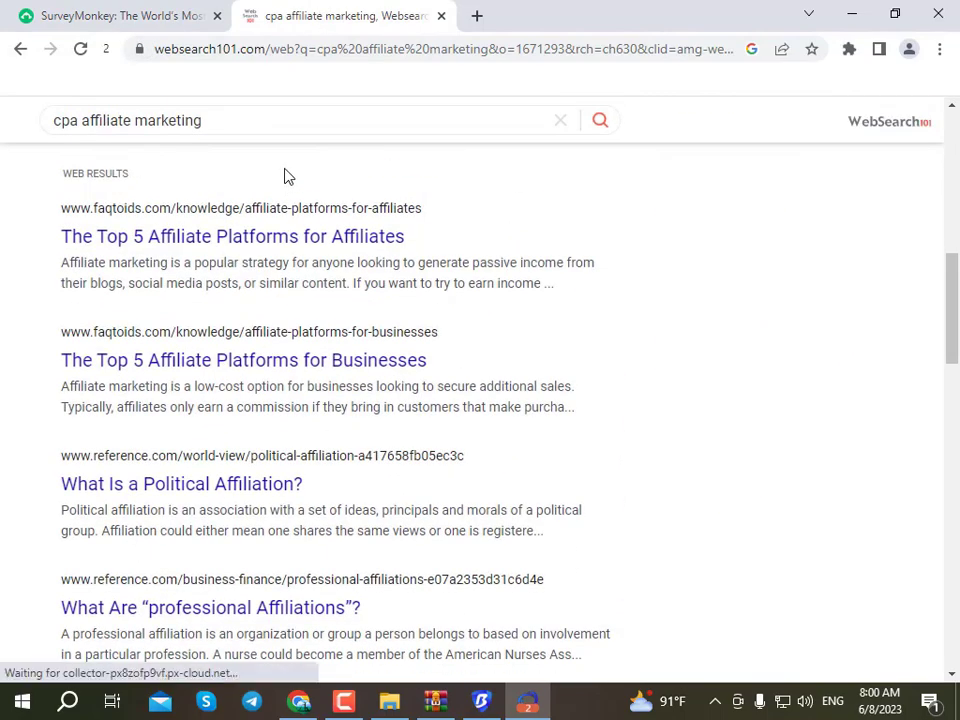
{"action": "scroll", "coordinate": [326, 279], "scroll_direction": "down", "scroll_amount": 10}
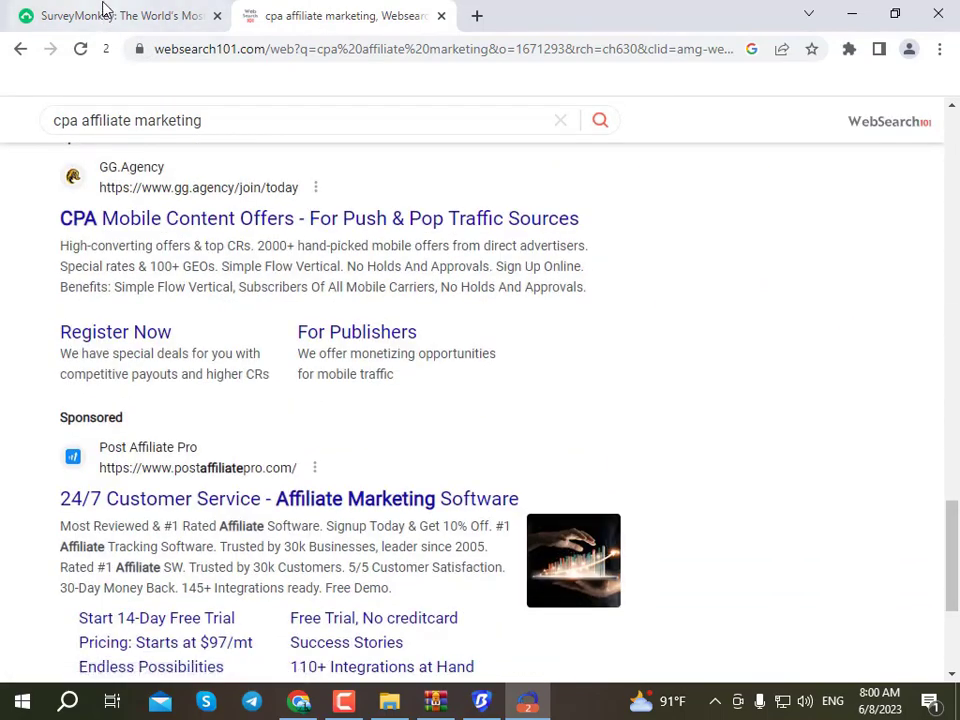
Scroll the SurveyMonkey page, then return to the cpa affiliate marketing results.
{"action": "left_click", "coordinate": [110, 15]}
{"action": "scroll", "coordinate": [540, 255], "scroll_direction": "down", "scroll_amount": 10}
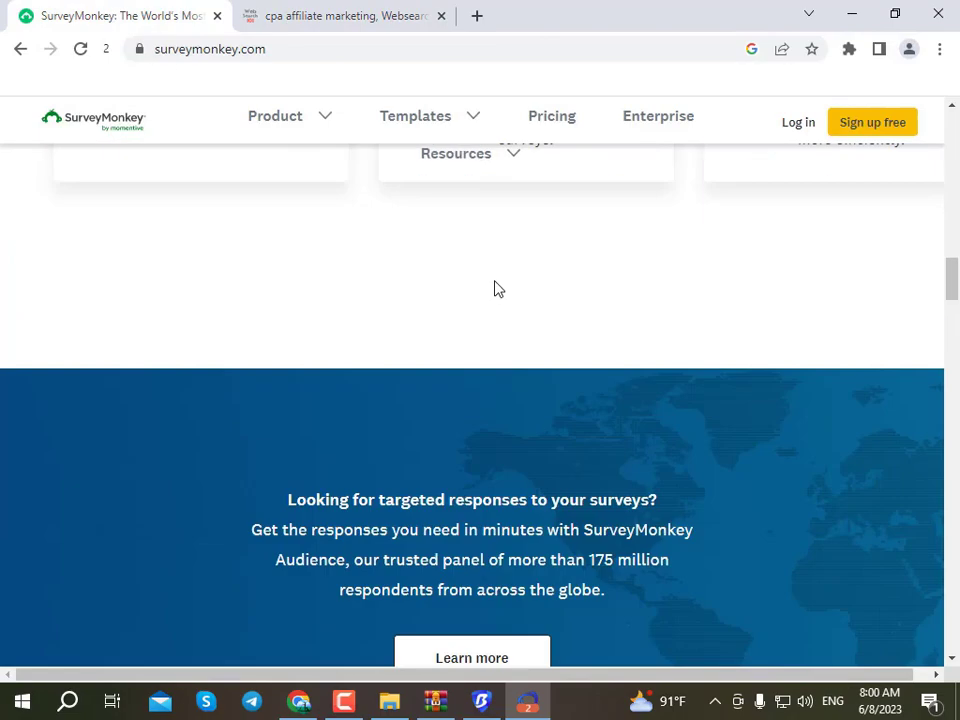
{"action": "scroll", "coordinate": [500, 280], "scroll_direction": "up", "scroll_amount": 5}
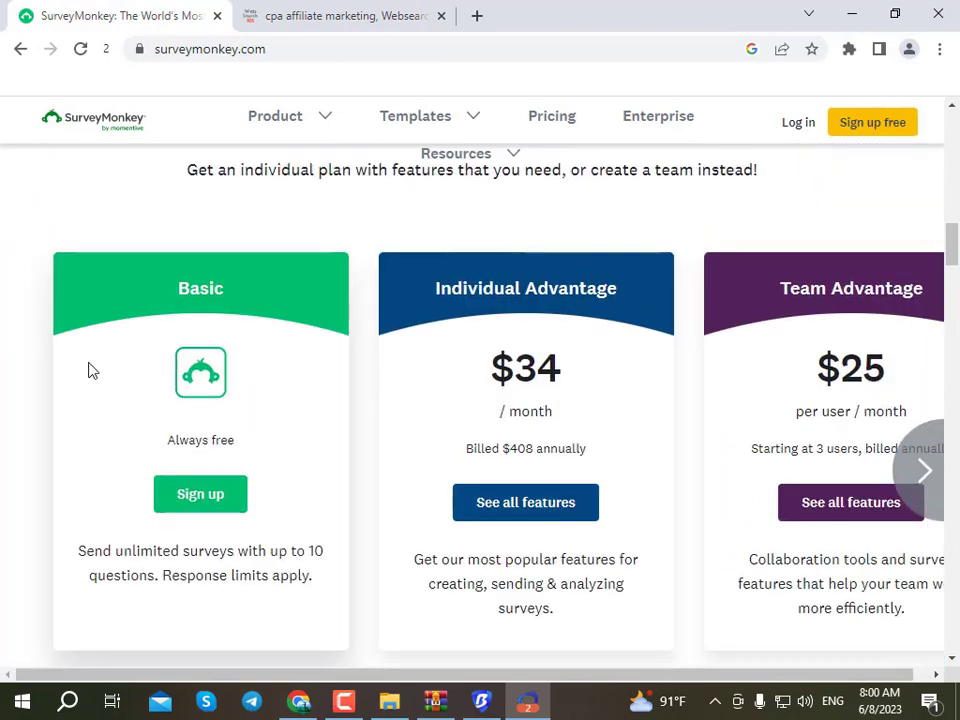
{"action": "scroll", "coordinate": [213, 365], "scroll_direction": "down", "scroll_amount": 5}
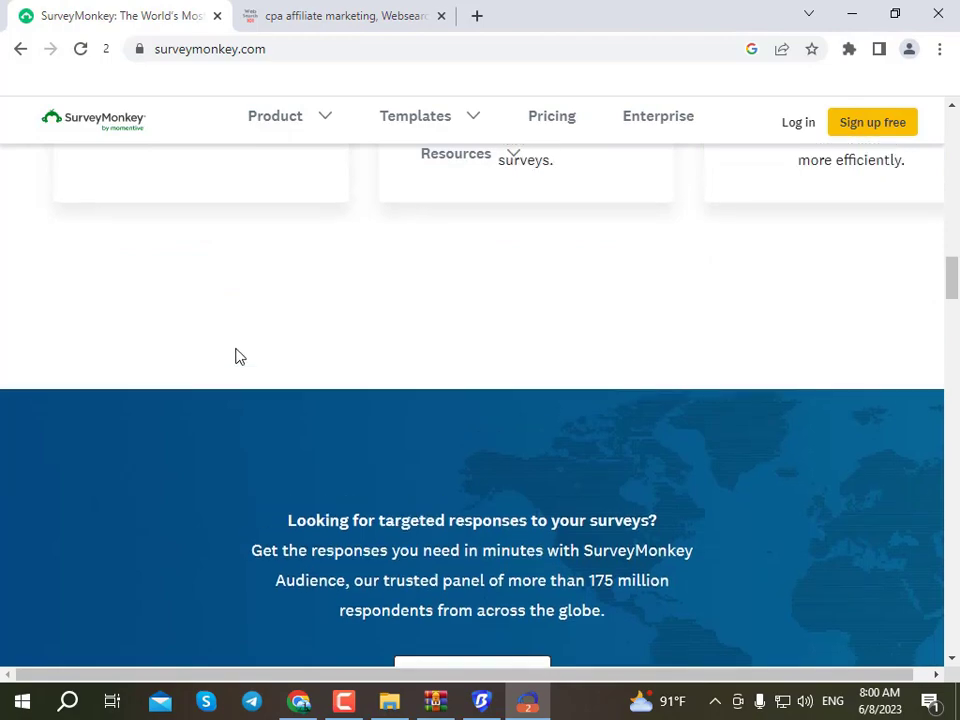
{"action": "scroll", "coordinate": [230, 352], "scroll_direction": "up", "scroll_amount": 10}
{"action": "scroll", "coordinate": [28, 247], "scroll_direction": "up", "scroll_amount": 5}
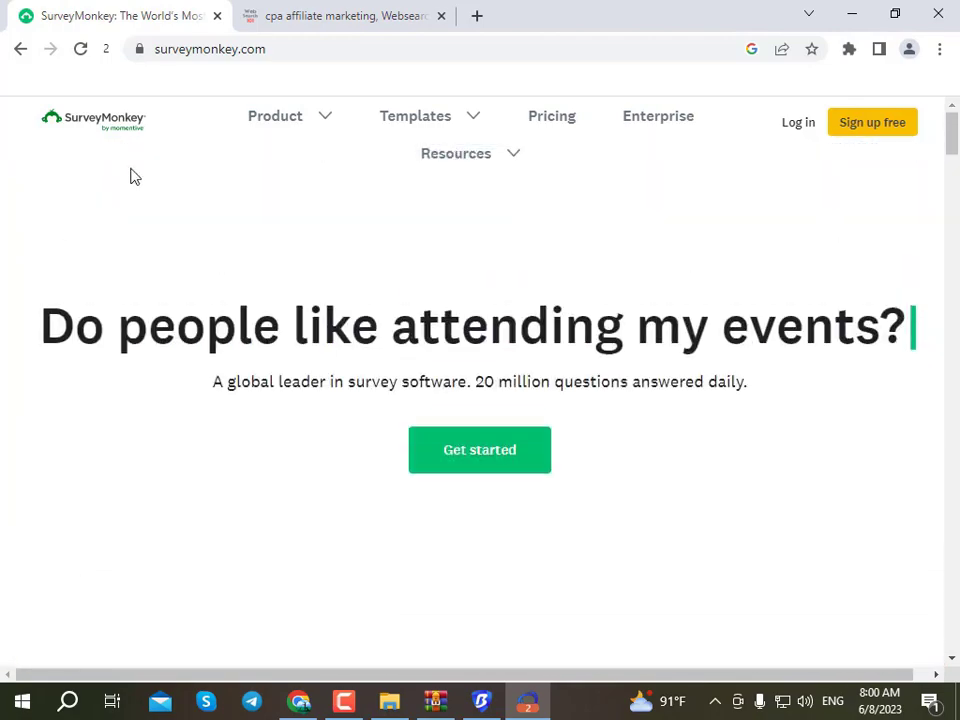
{"action": "left_click", "coordinate": [378, 14]}
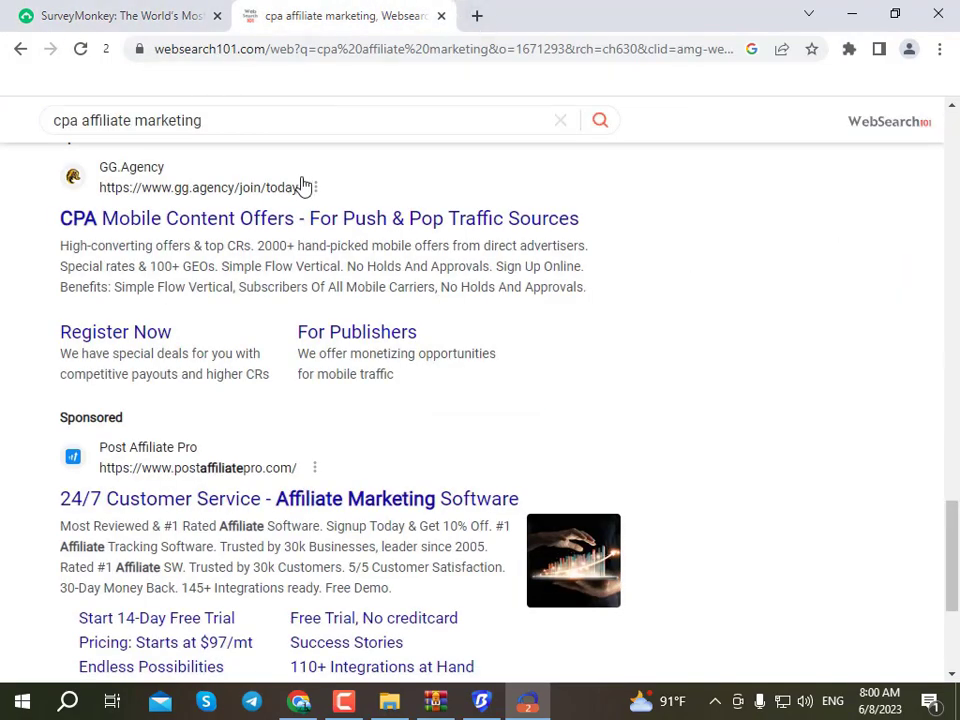